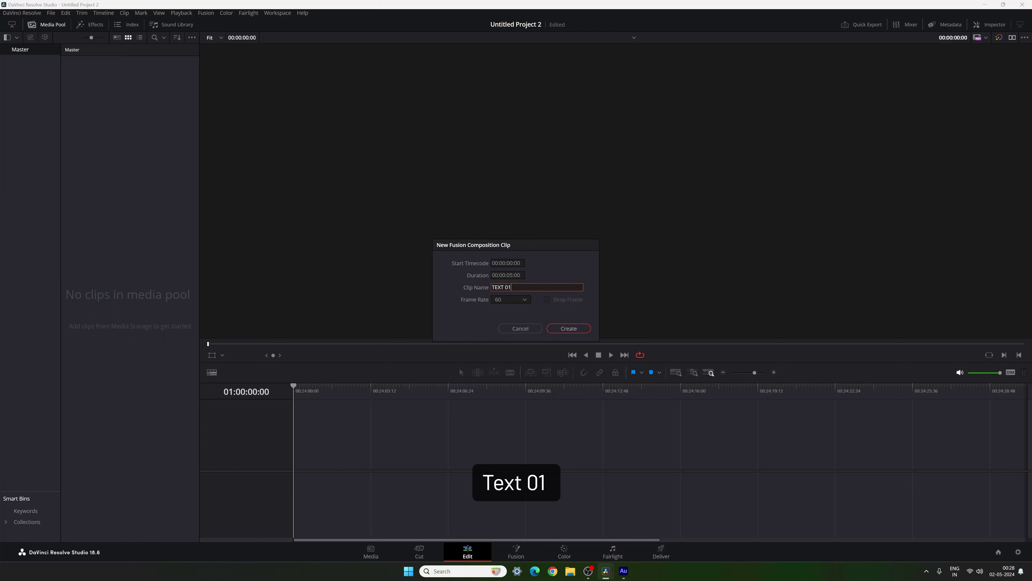
# Set the new Fusion composition clip's duration to 00:00:03:00, create it, and place it at the start of the timeline.
pyautogui.click(508, 275)
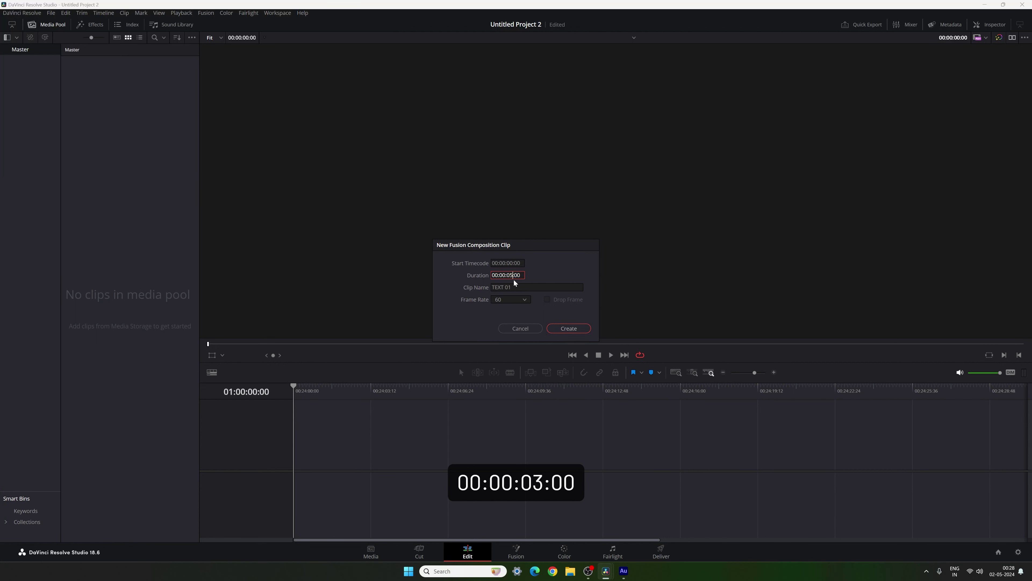
pyautogui.write('3')
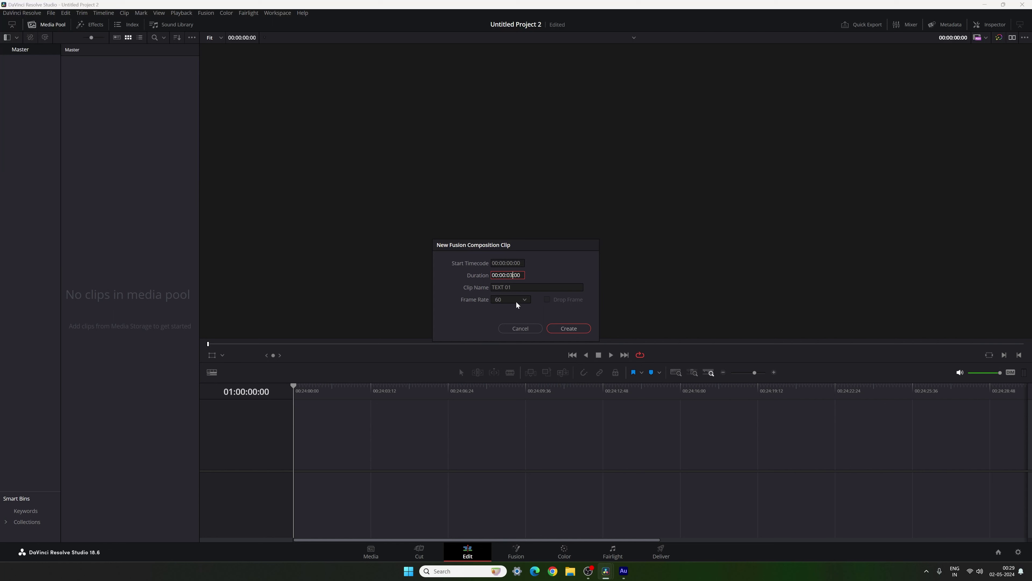
pyautogui.click(565, 329)
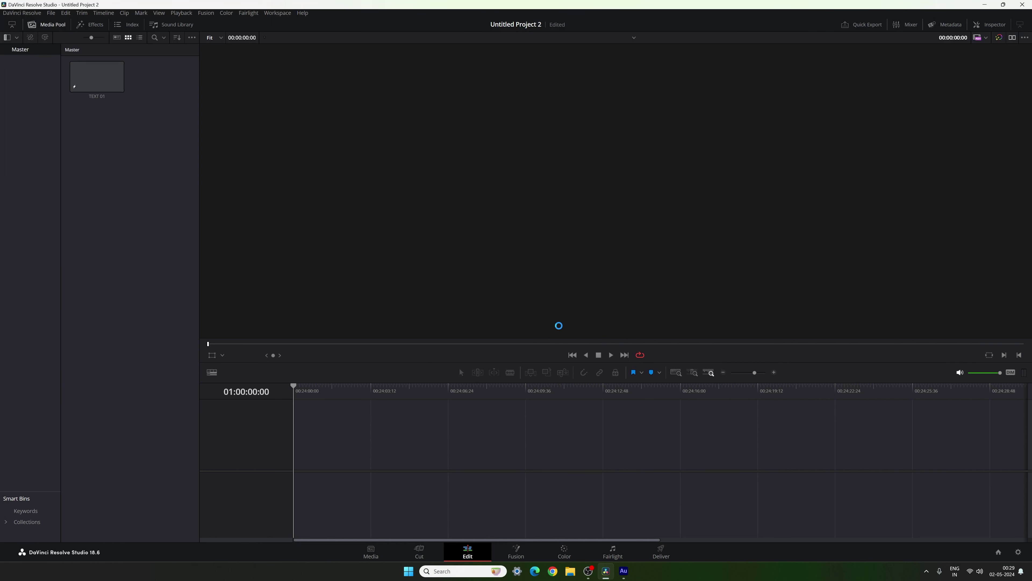
pyautogui.moveTo(99, 80); pyautogui.dragTo(298, 453)
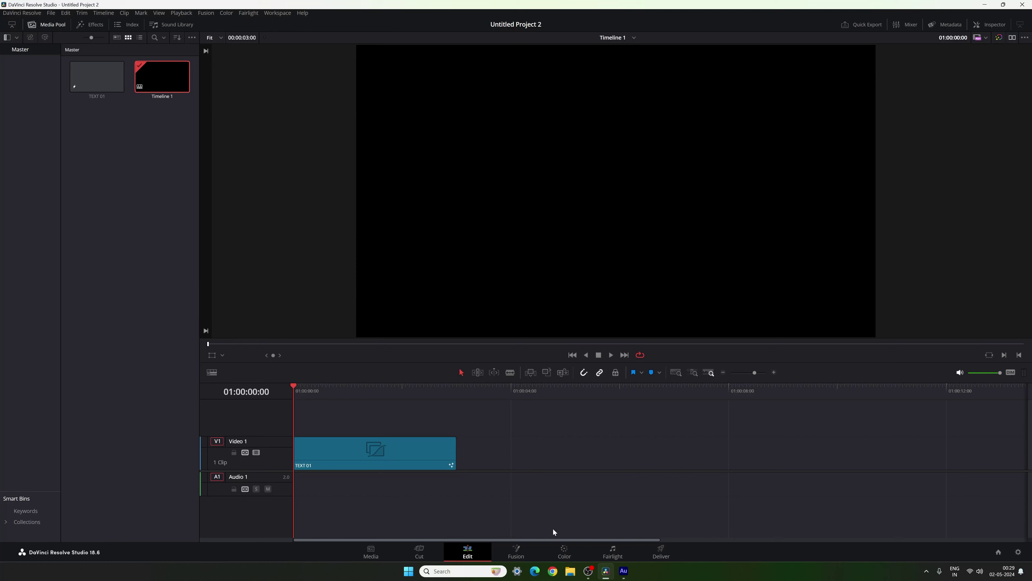
# On the Fusion page, move MediaOut1 far to the right, then add a Text+ node before it and show it in the viewer.
pyautogui.click(522, 553)
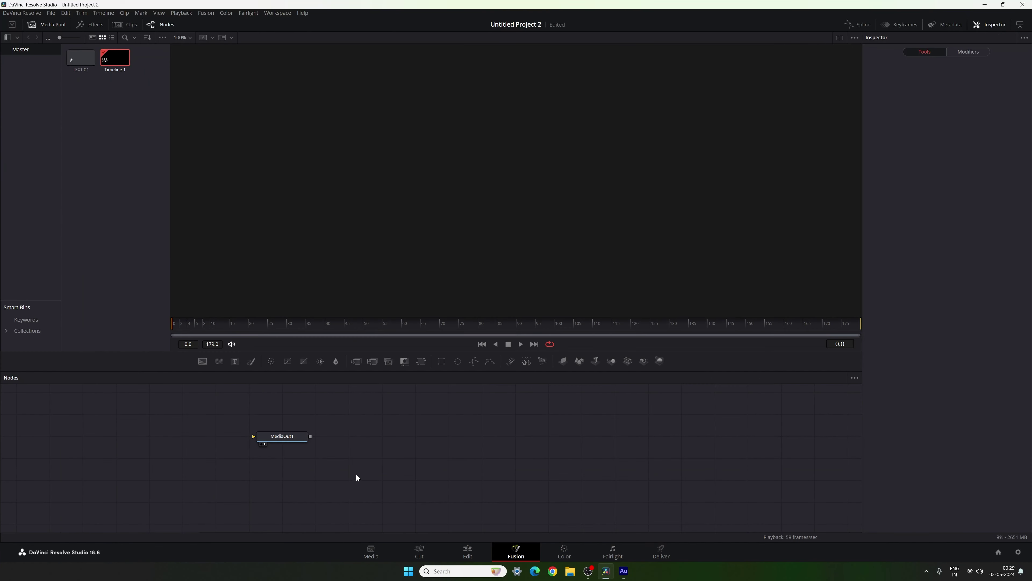
pyautogui.moveTo(286, 437); pyautogui.dragTo(801, 443)
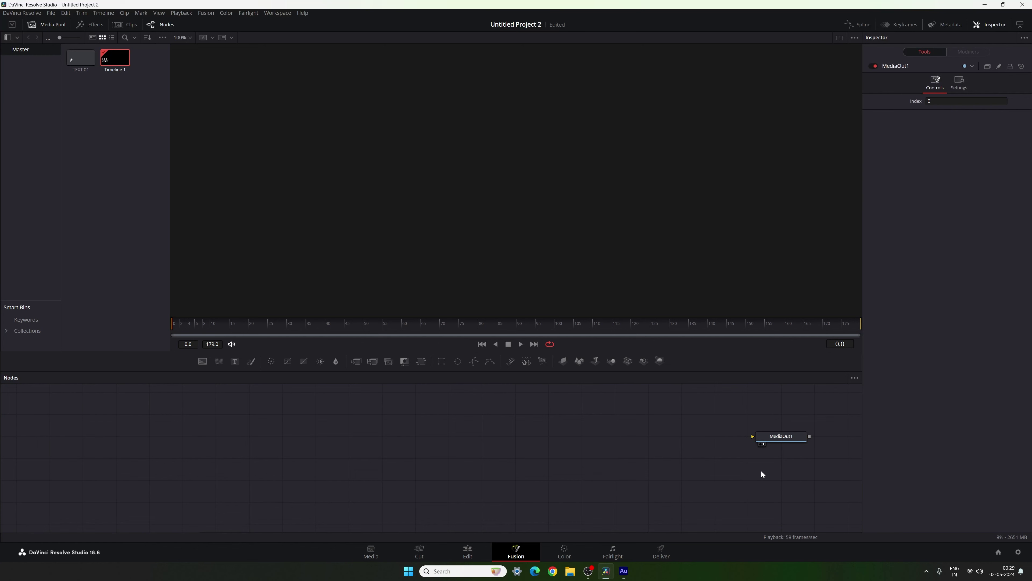
pyautogui.moveTo(235, 361); pyautogui.dragTo(374, 441)
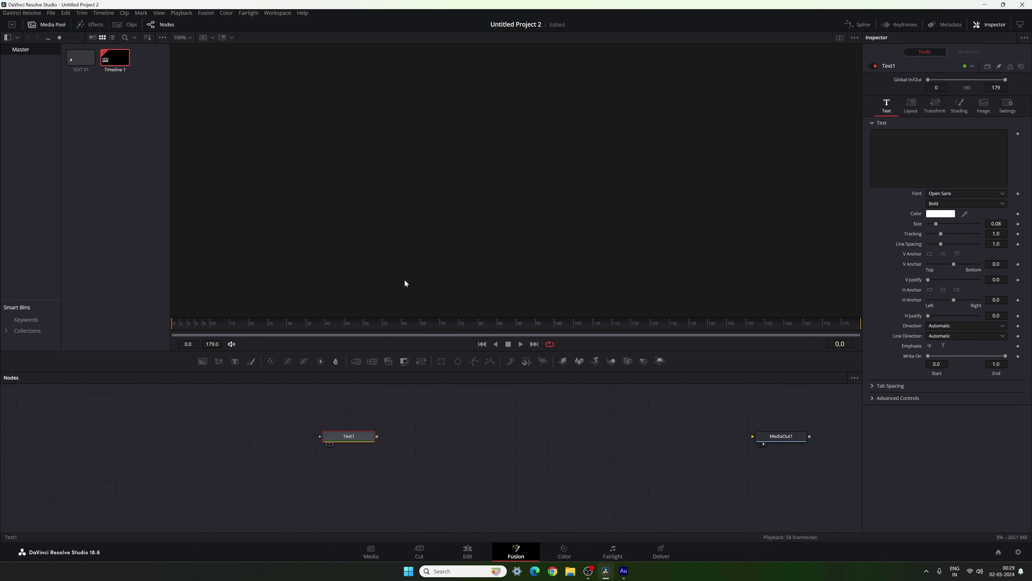
pyautogui.press('1')
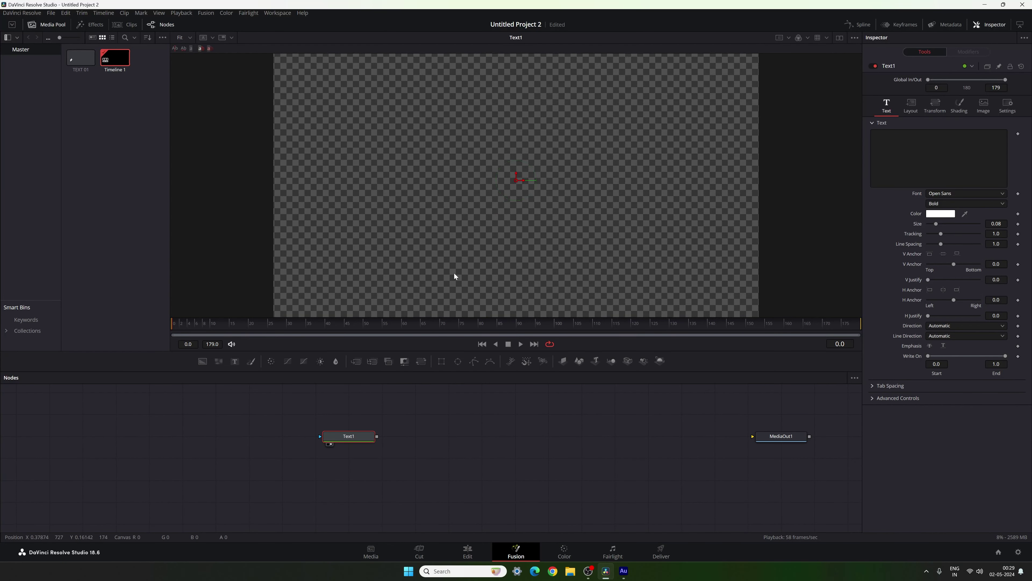
# Enter DROP as the text and set its font to Good Times in the ExtraLight style.
pyautogui.click(898, 174)
pyautogui.write('DRO')
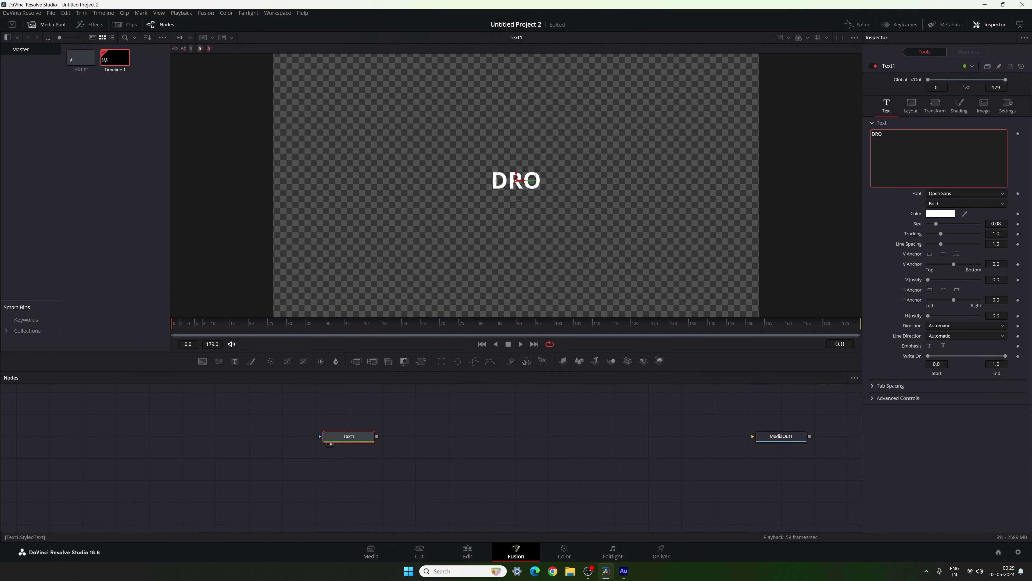
pyautogui.write('P')
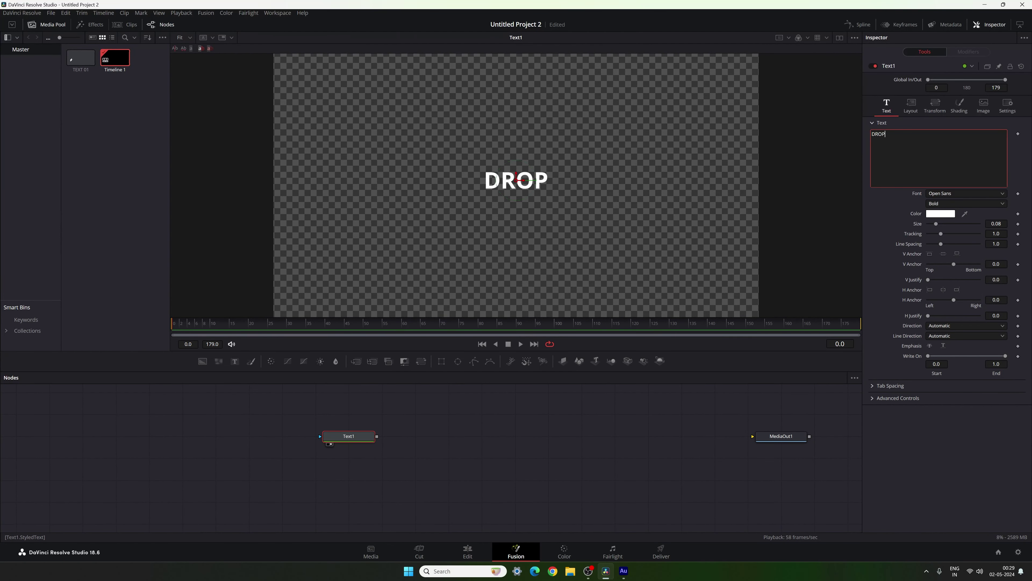
pyautogui.click(949, 195)
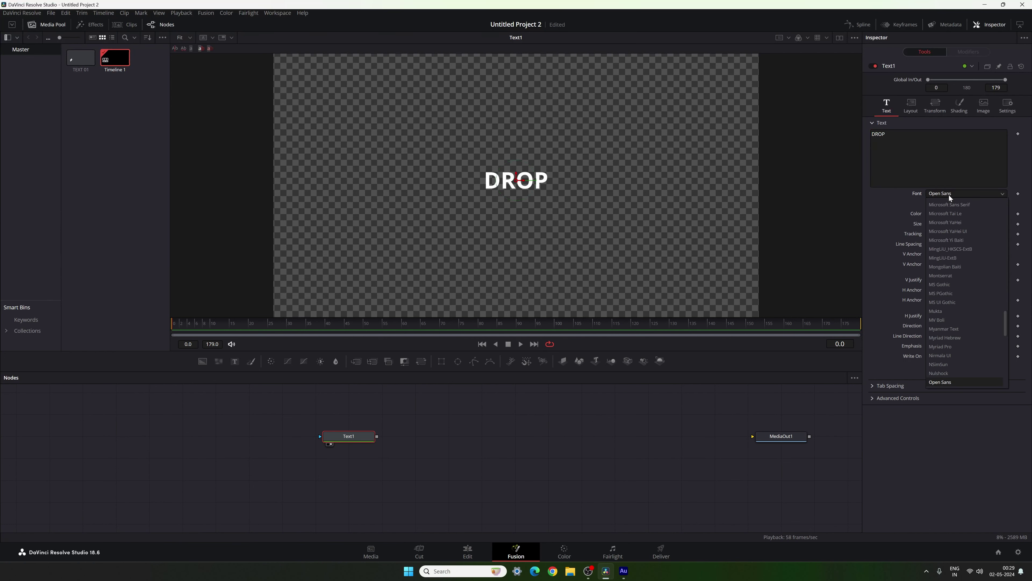
pyautogui.press('g')
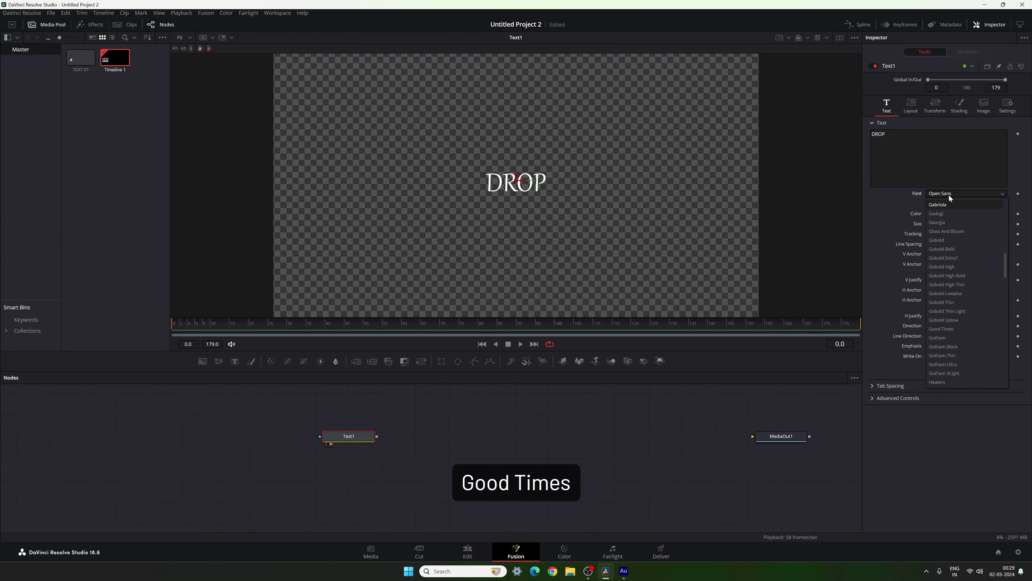
pyautogui.click(951, 328)
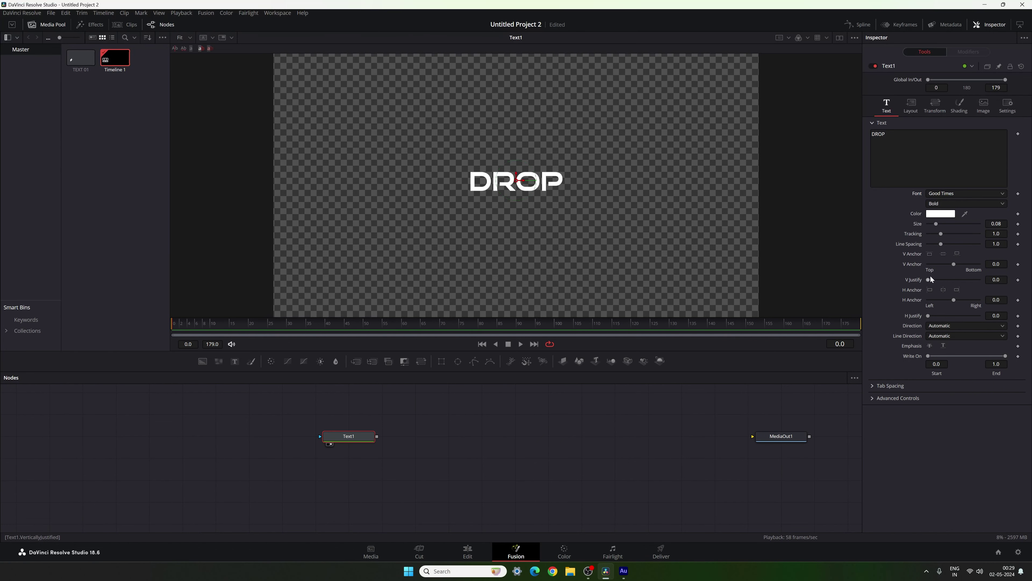
pyautogui.click(947, 204)
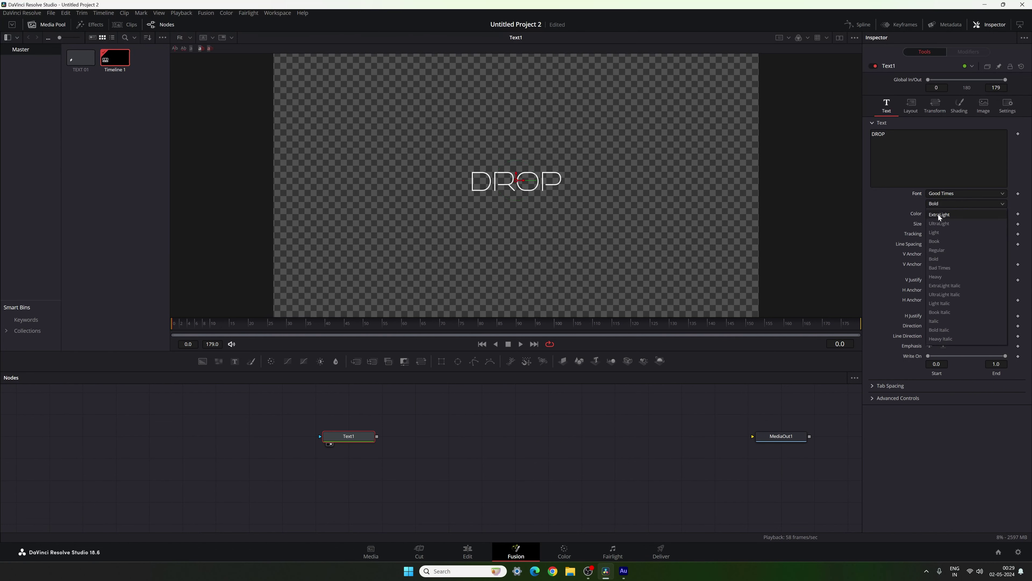
pyautogui.click(956, 215)
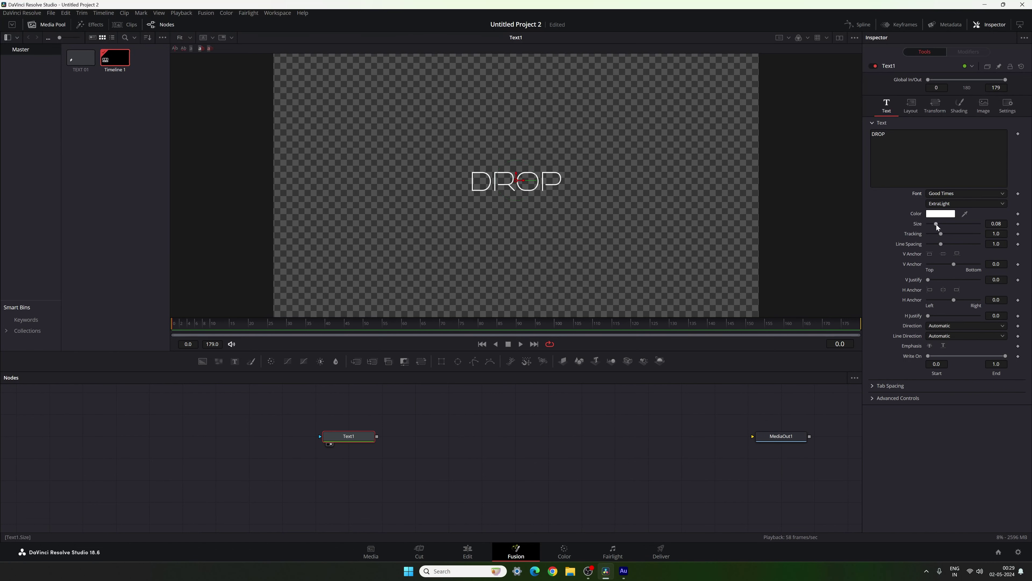
# Set the DROP text's size to 0.2.
pyautogui.moveTo(937, 225); pyautogui.dragTo(945, 226)
pyautogui.click(996, 224)
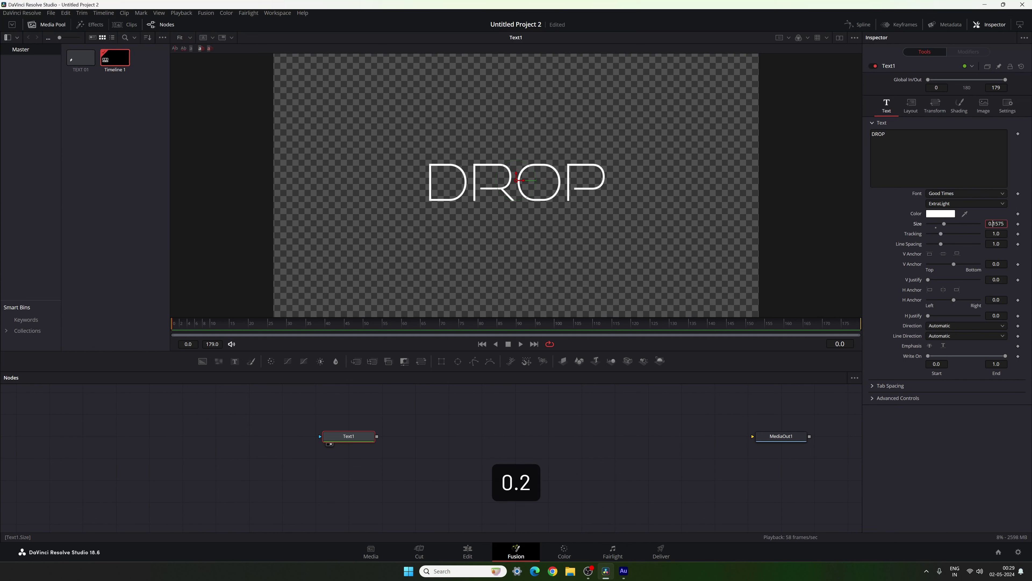
pyautogui.write('.2')
pyautogui.press('Tab')
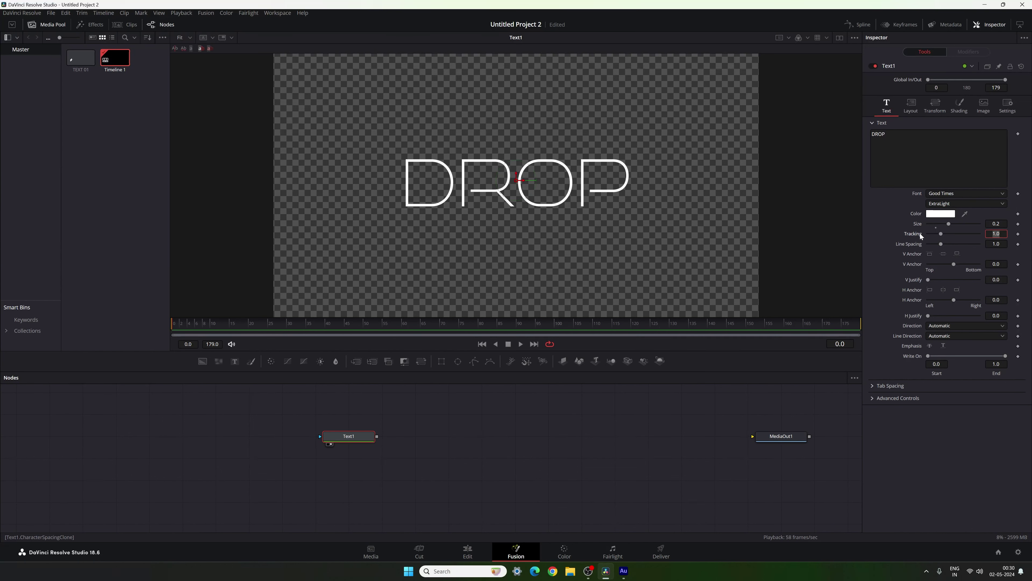
# Keyframe the text's tracking at 1.0 on frame 60 and at 1.2 on frame 0.
pyautogui.click(404, 325)
pyautogui.rightClick(912, 234)
pyautogui.click(931, 239)
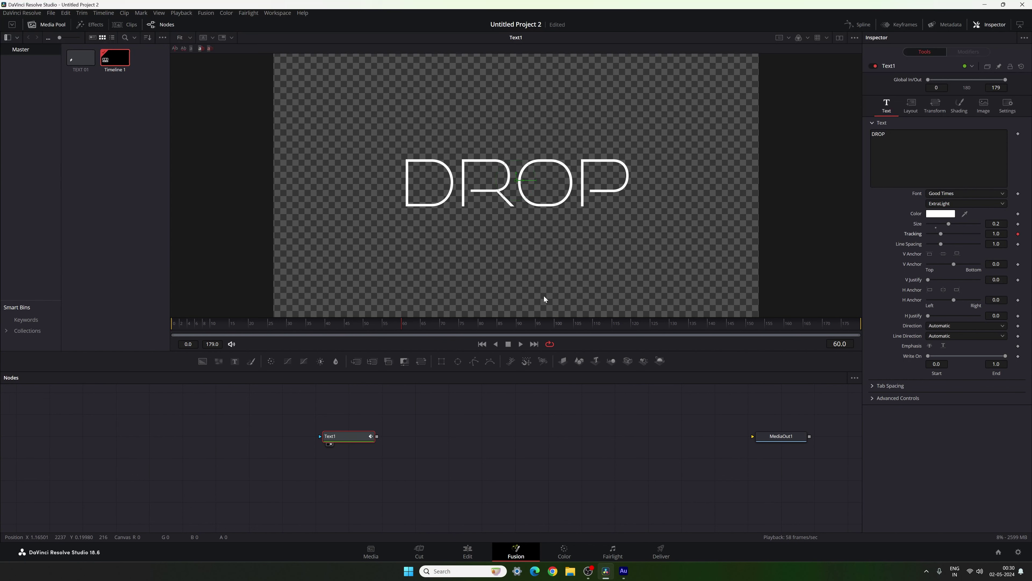
pyautogui.moveTo(383, 324); pyautogui.dragTo(175, 334)
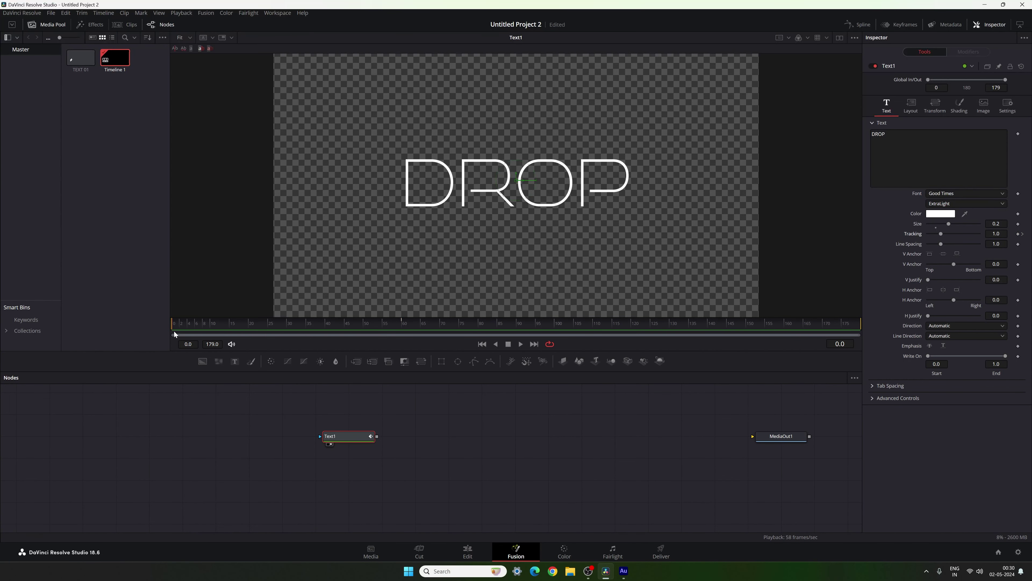
pyautogui.click(997, 234)
pyautogui.write('1.2')
pyautogui.press('Tab')
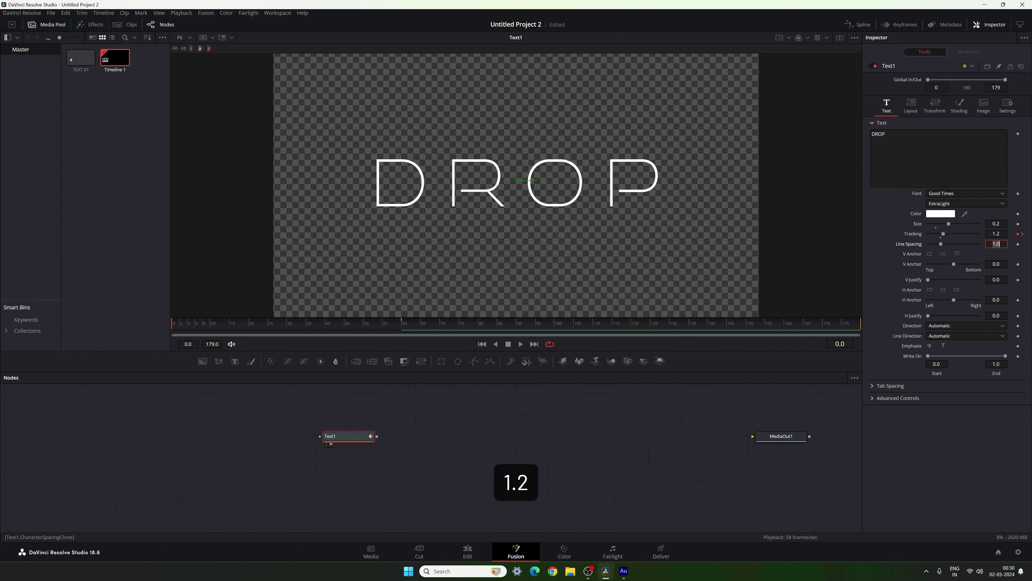
# Keyframe the tracking at 1.2 on the last frame, 179, and scrub through the animation.
pyautogui.moveTo(721, 325); pyautogui.dragTo(894, 328)
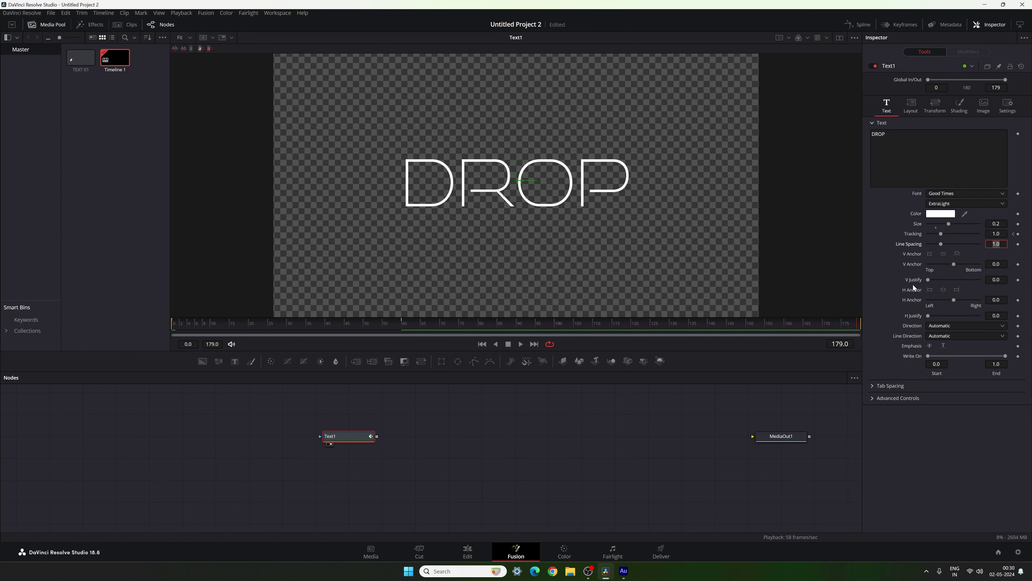
pyautogui.click(996, 233)
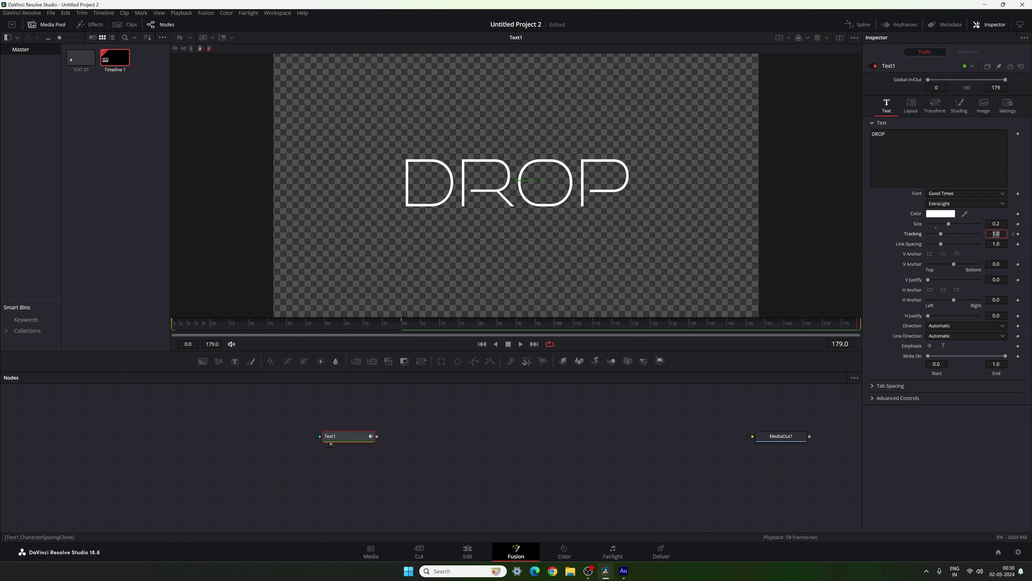
pyautogui.write('1.2')
pyautogui.press('Tab')
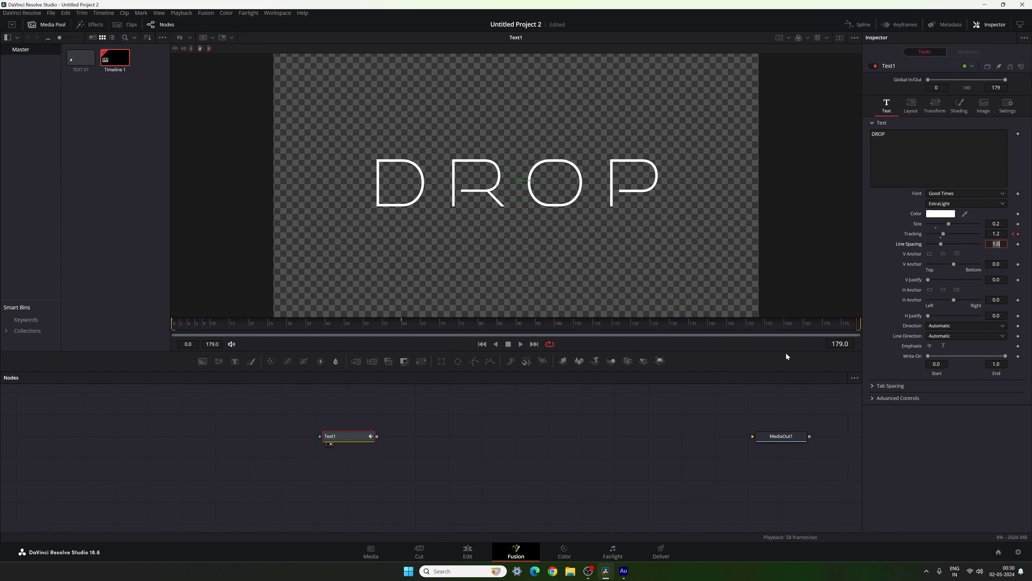
pyautogui.moveTo(522, 321); pyautogui.dragTo(625, 323)
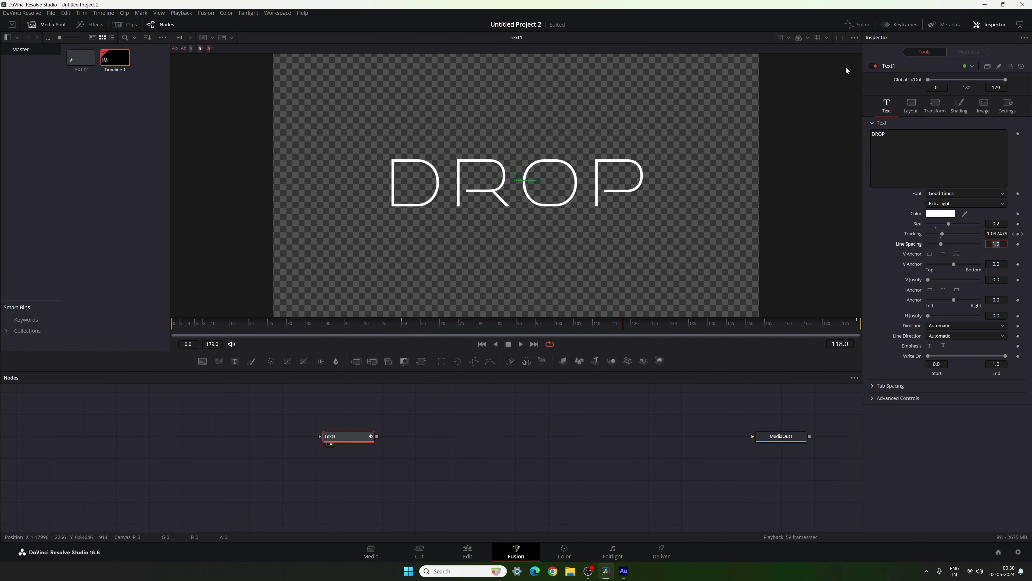
# Show Text1's Character Spacing curve in the spline editor, fit it to view, and smooth all its keyframes.
pyautogui.click(855, 25)
pyautogui.press('F4')
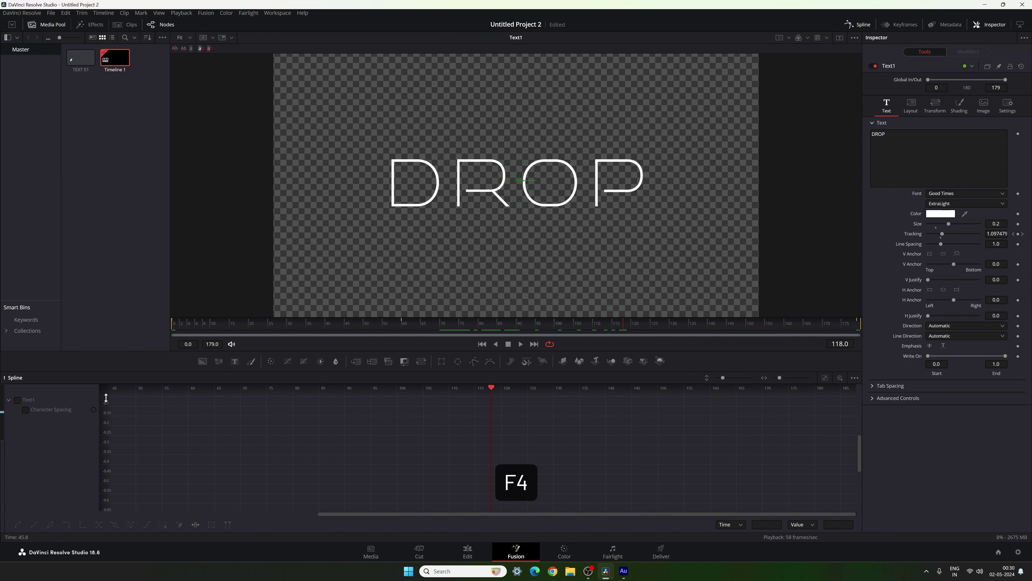
pyautogui.click(26, 408)
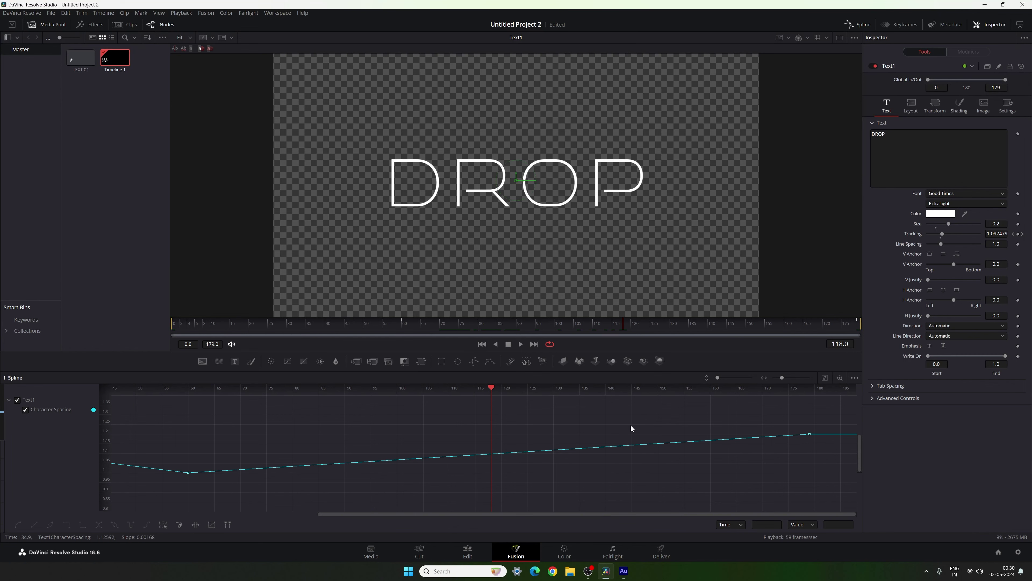
pyautogui.click(824, 378)
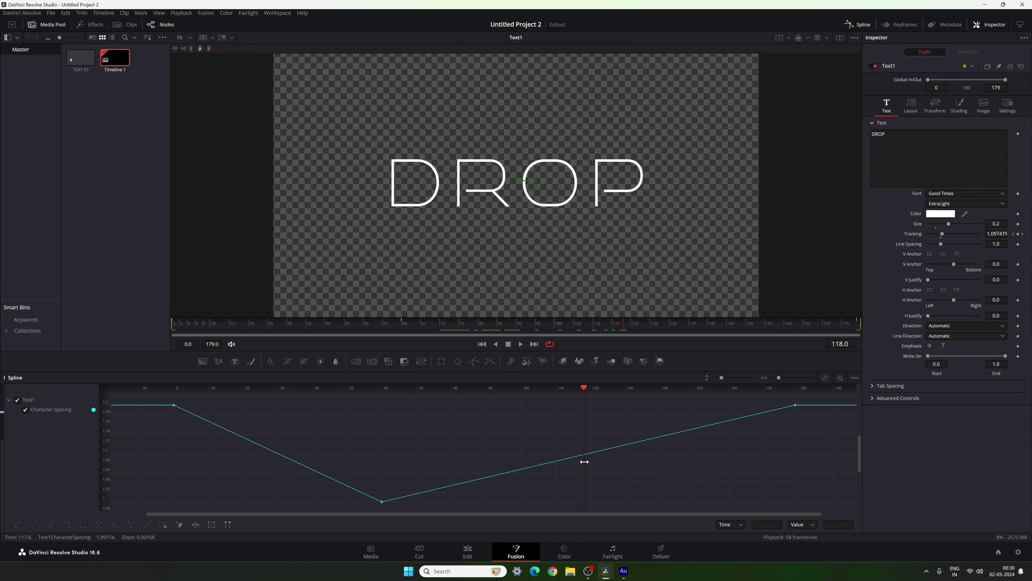
pyautogui.moveTo(802, 398); pyautogui.dragTo(151, 511)
pyautogui.press('s')
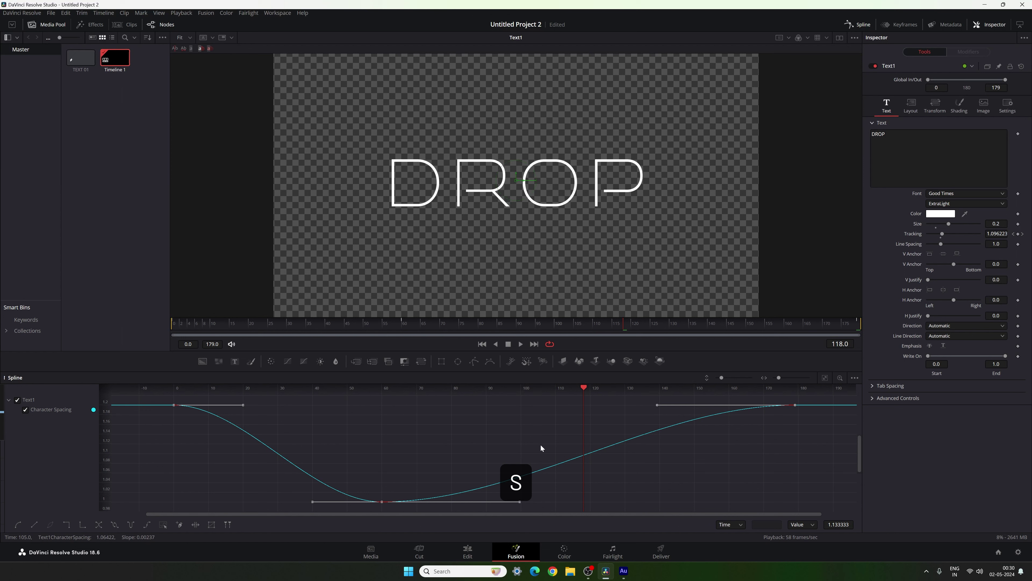
# Extend the frame 60 keyframe's incoming curve handle back to frame 0.
pyautogui.moveTo(582, 388); pyautogui.dragTo(174, 419)
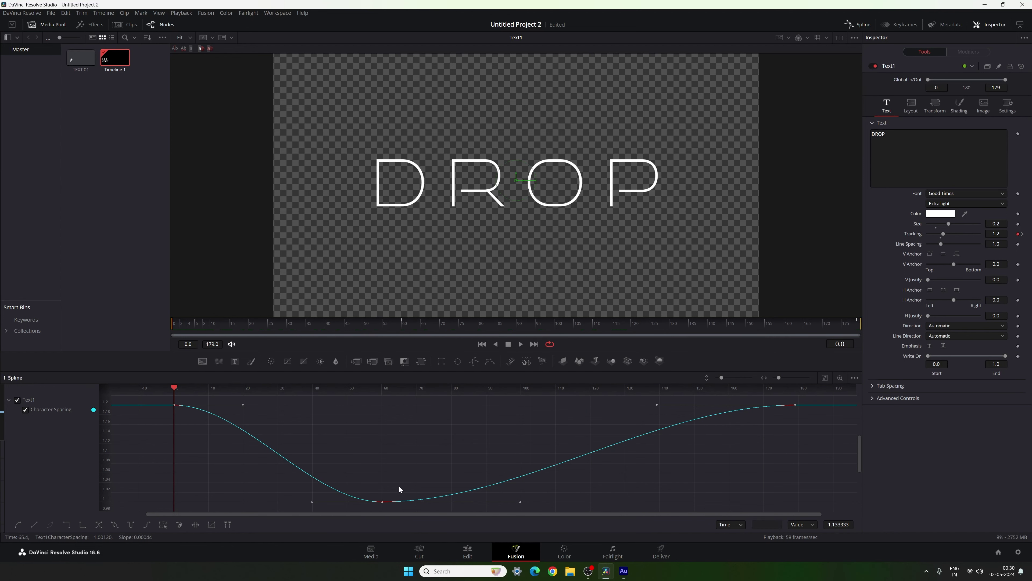
pyautogui.click(381, 501)
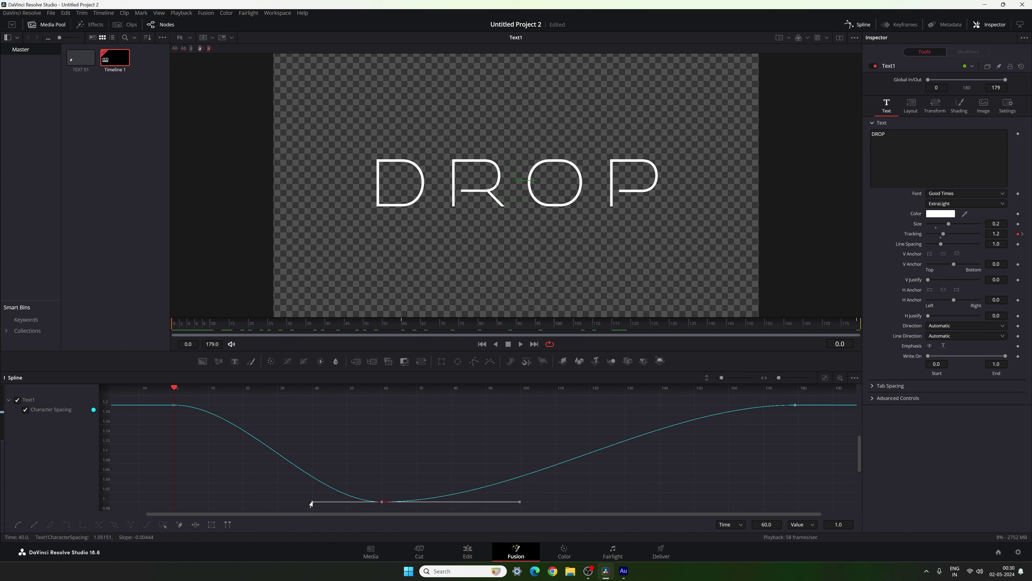
pyautogui.moveTo(311, 504); pyautogui.dragTo(174, 502)
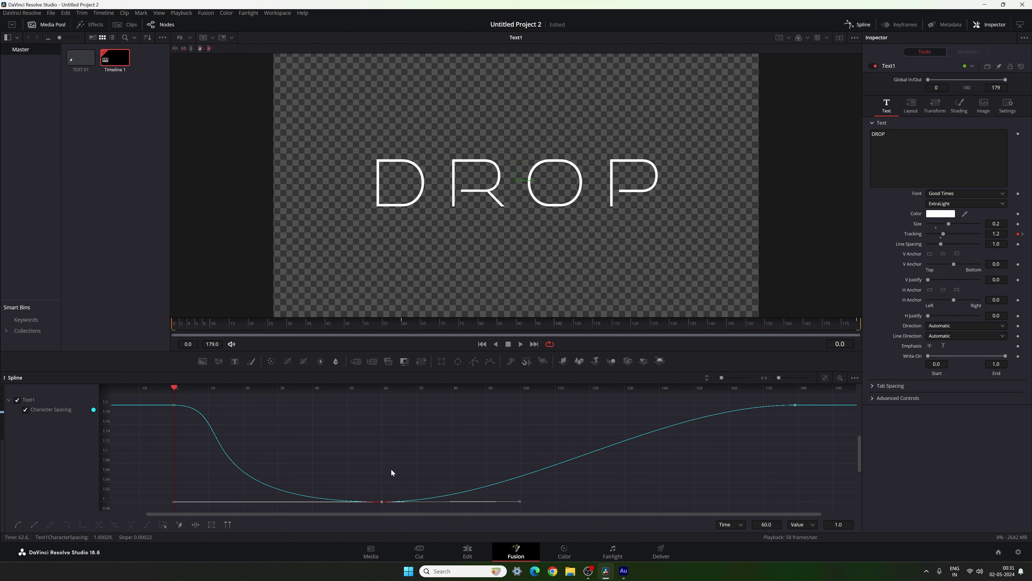
# Play back the tracking animation, then close the spline editor and deselect the Text1 node.
pyautogui.press('space')
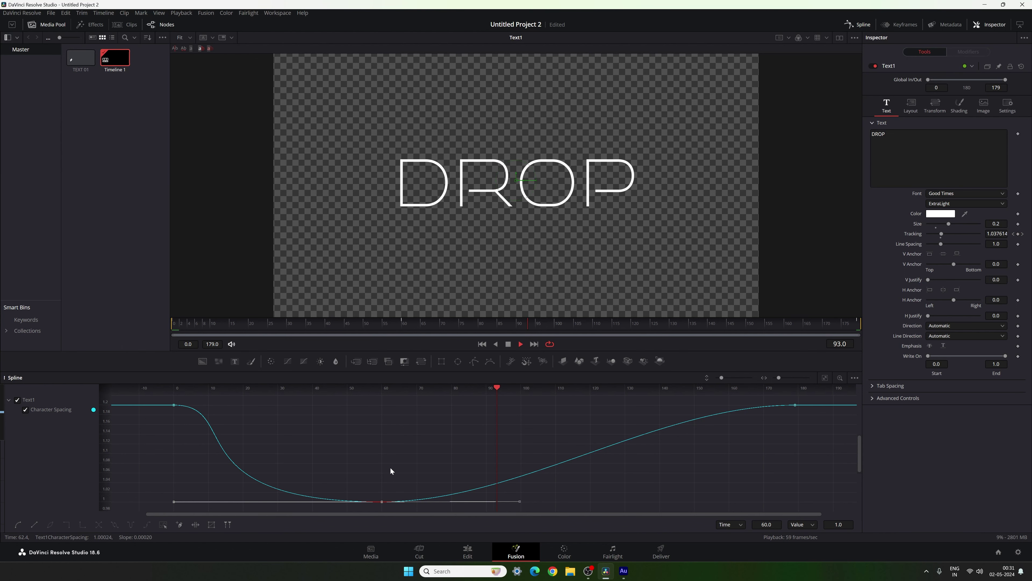
pyautogui.press('space')
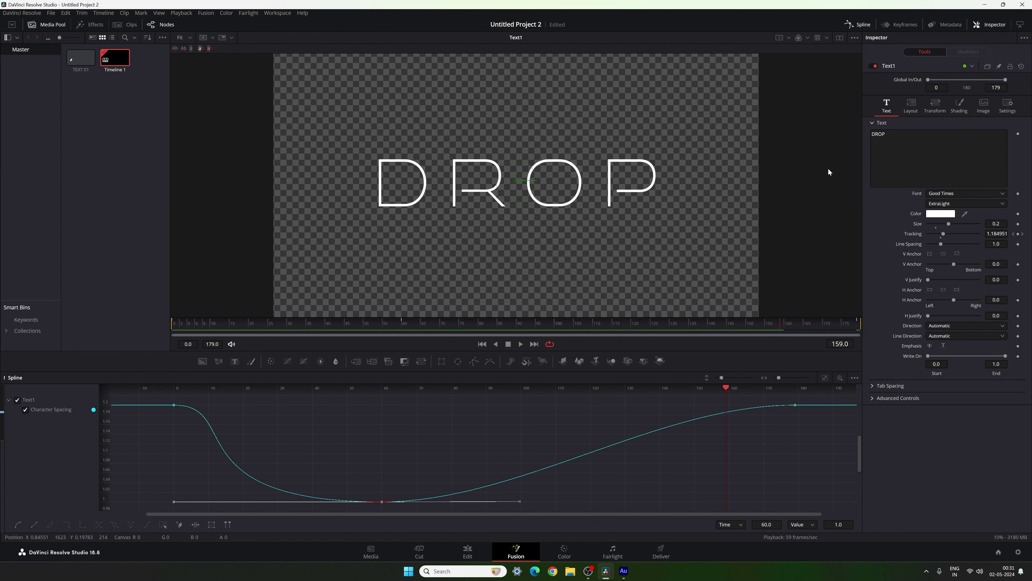
pyautogui.click(859, 25)
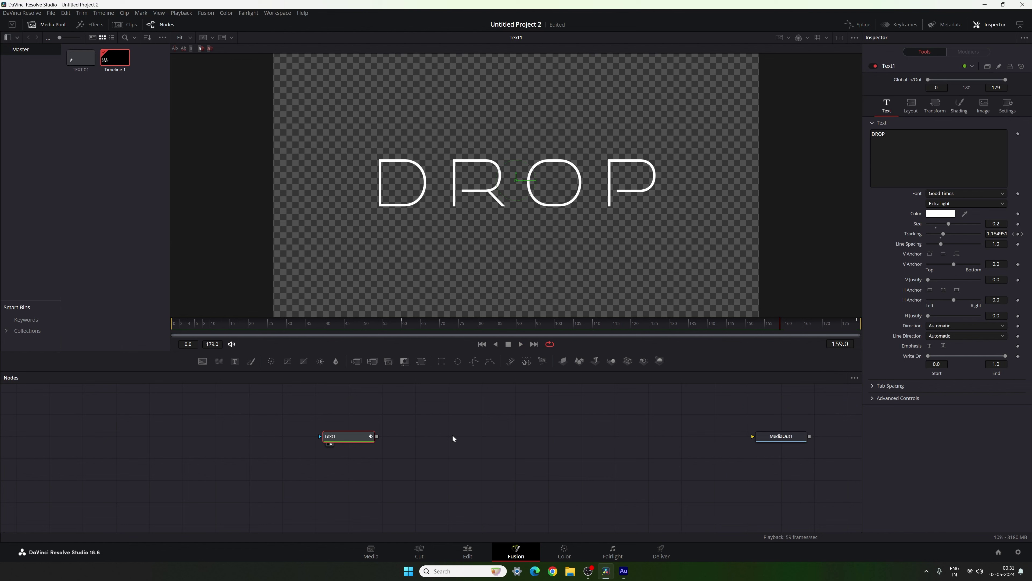
pyautogui.click(415, 445)
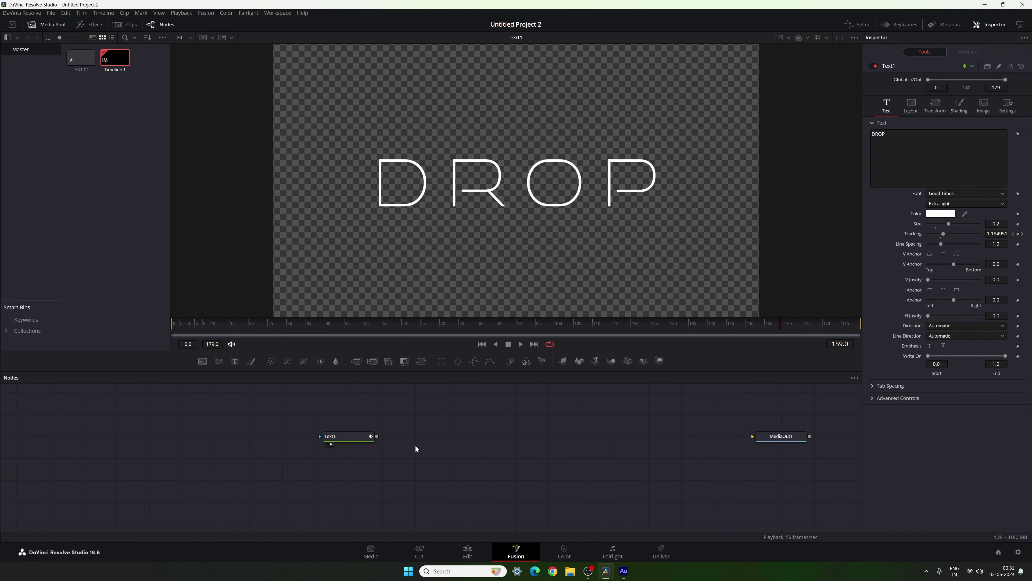
# Add a Tilt-Shift Blur node after Text1 and display its output in the viewer.
pyautogui.click(346, 441)
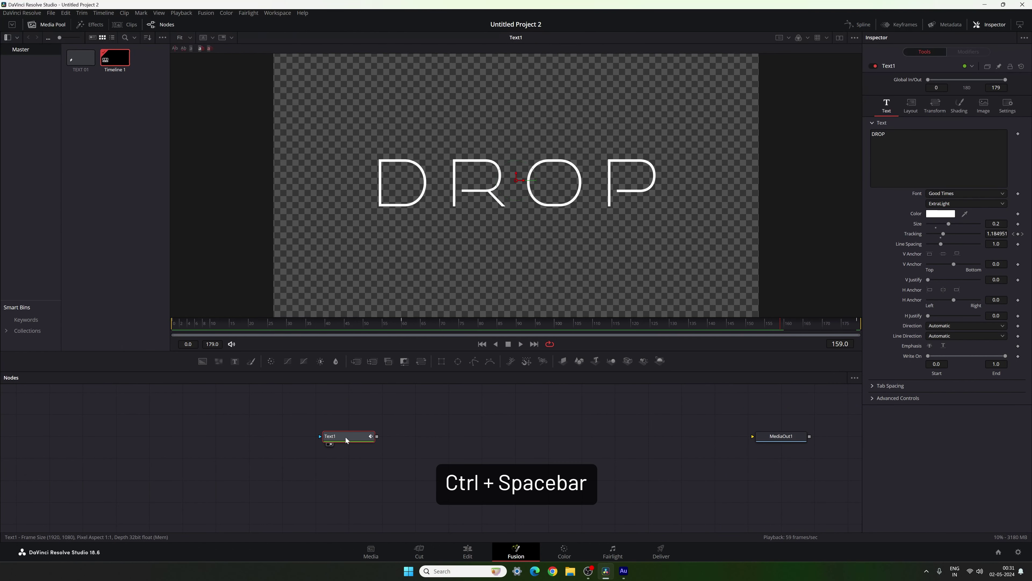
pyautogui.hotkey('ctrl', 'space')
pyautogui.write('t')
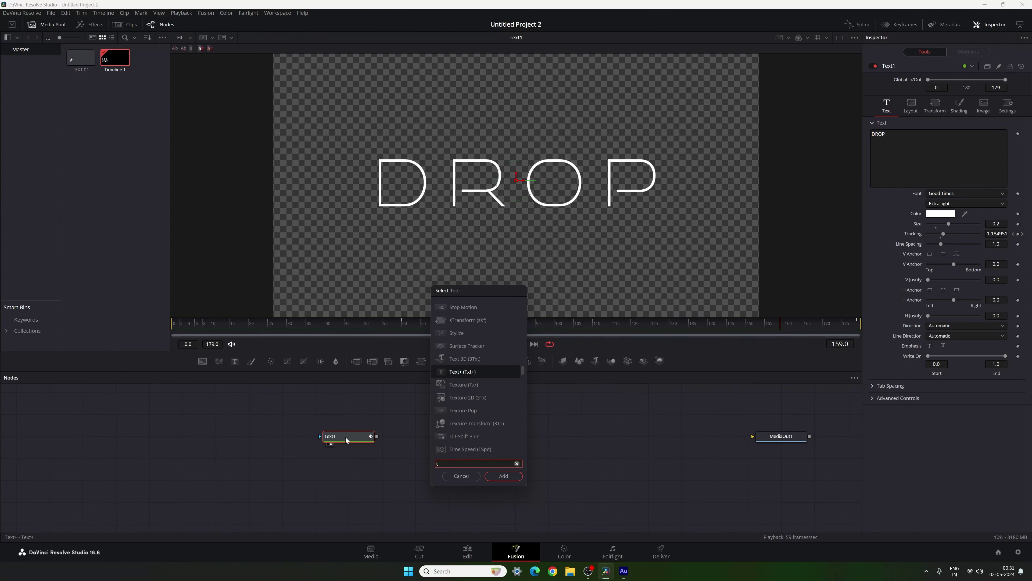
pyautogui.write('il')
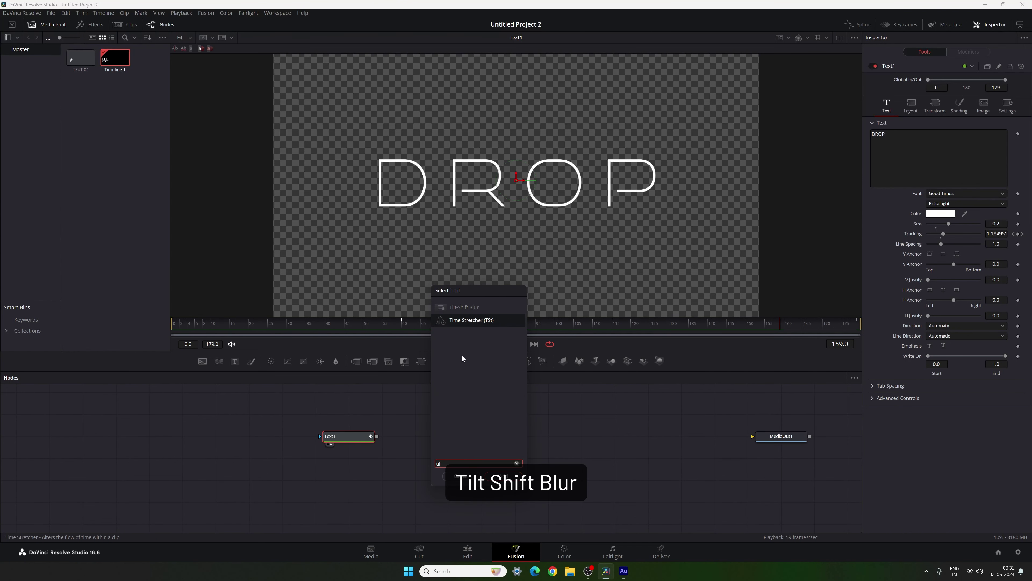
pyautogui.click(463, 308)
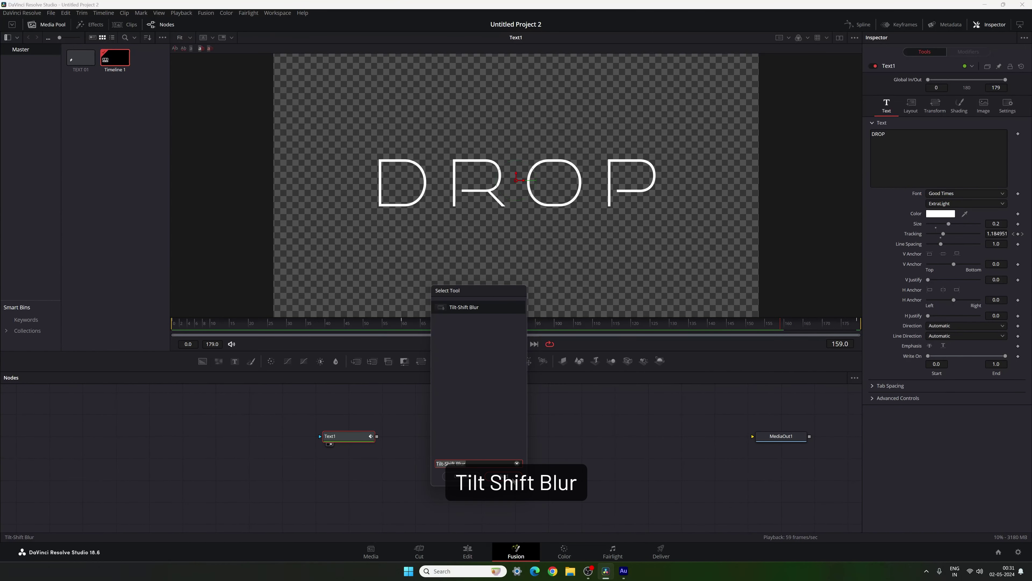
pyautogui.click(508, 476)
pyautogui.press('1')
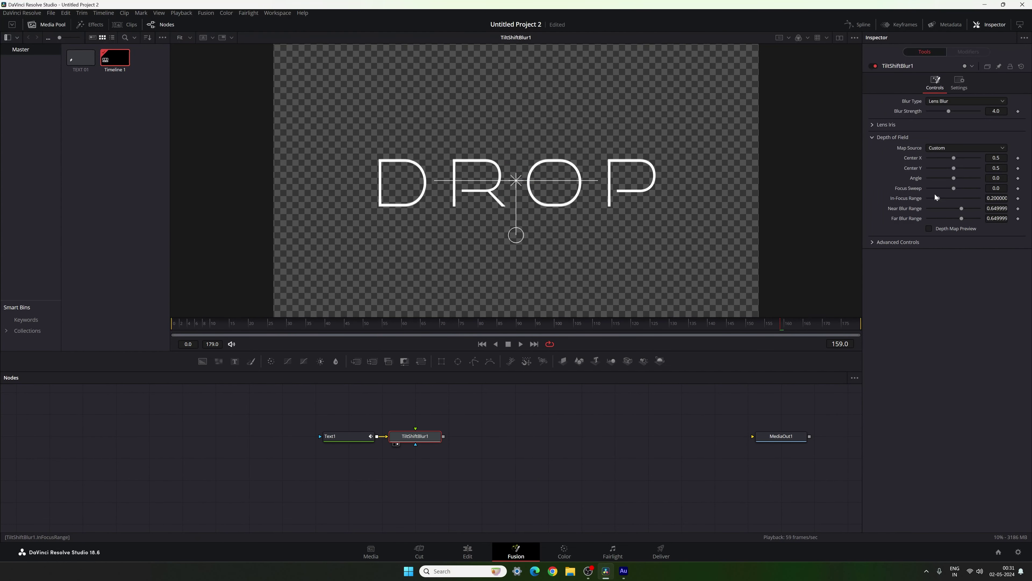
# Set the tilt-shift blur's Focus Sweep to 0.95 and its lens iris shape to Square.
pyautogui.moveTo(953, 188); pyautogui.dragTo(972, 190)
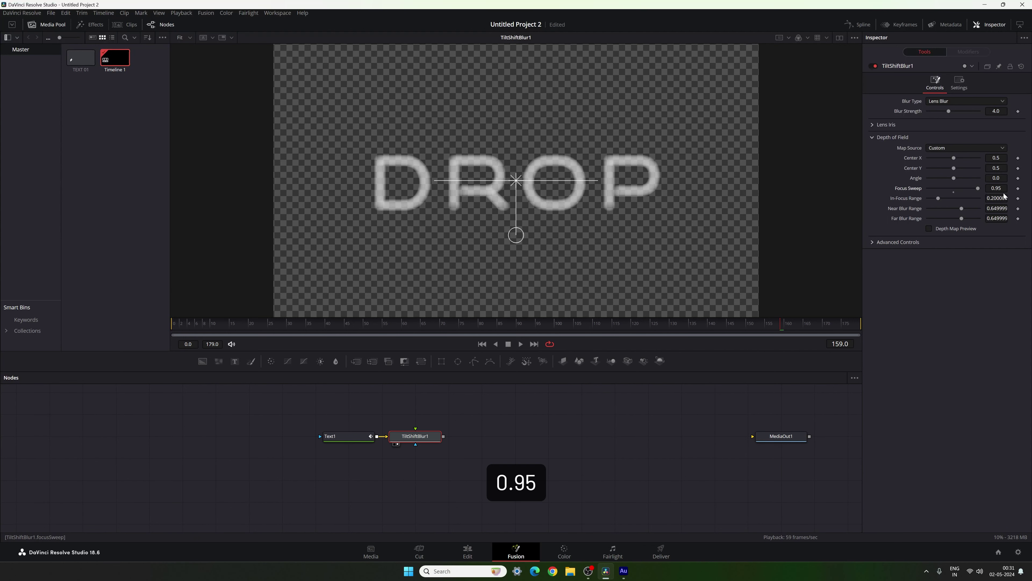
pyautogui.click(873, 125)
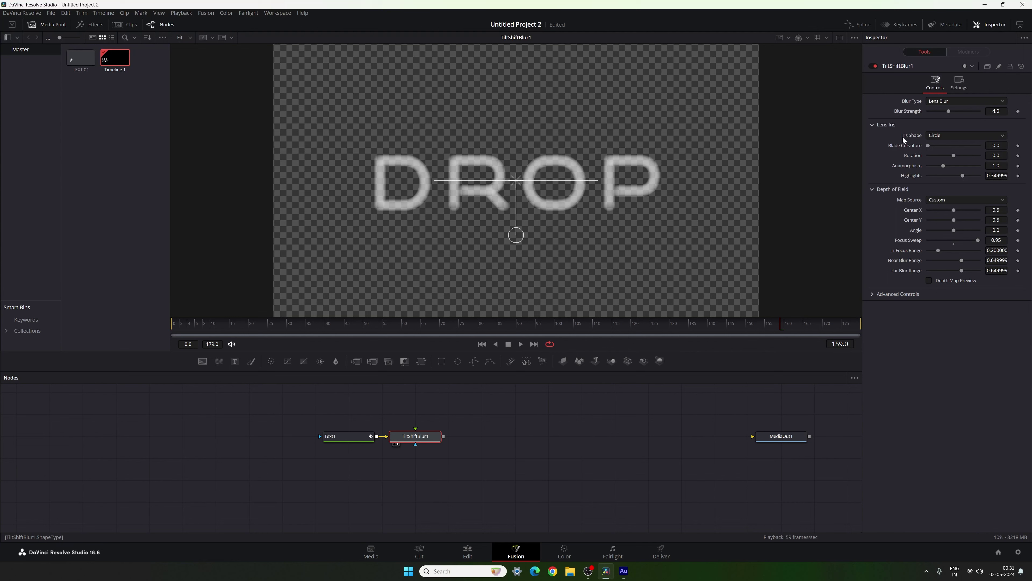
pyautogui.click(952, 134)
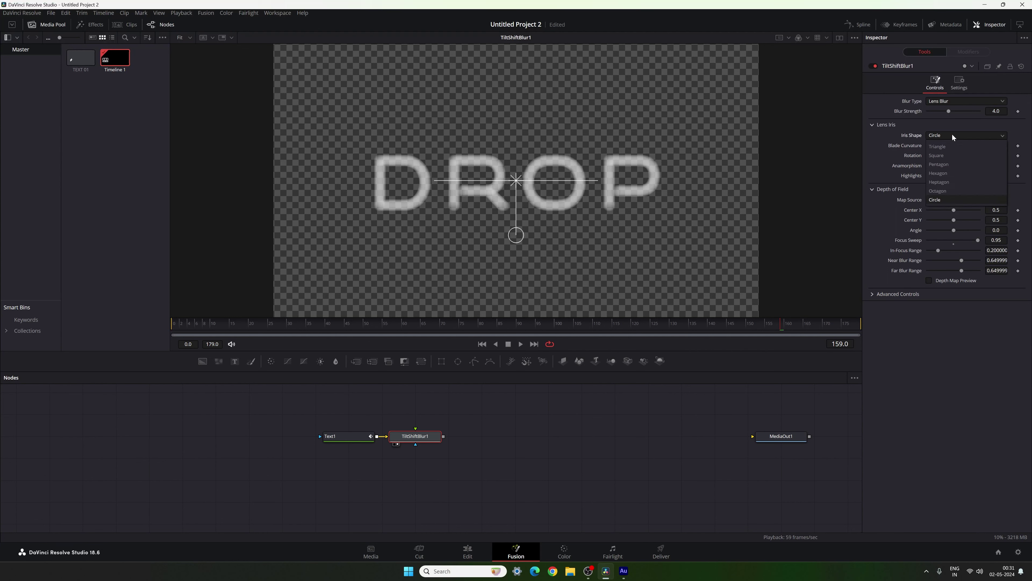
pyautogui.click(945, 155)
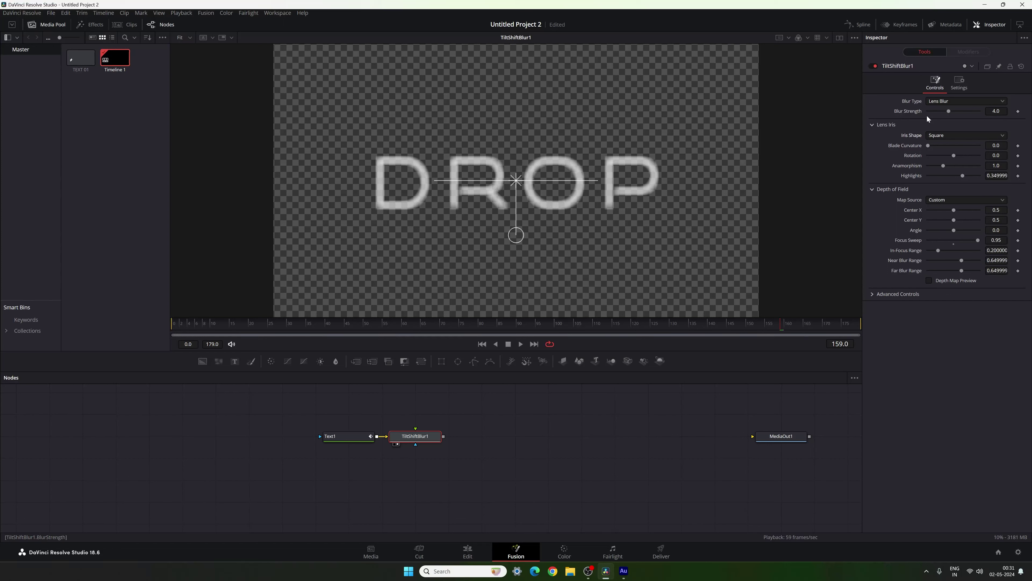
# Set the tilt-shift blur's Blur Strength to 0.0 and keyframe it at frame 0.
pyautogui.moveTo(949, 111); pyautogui.dragTo(920, 112)
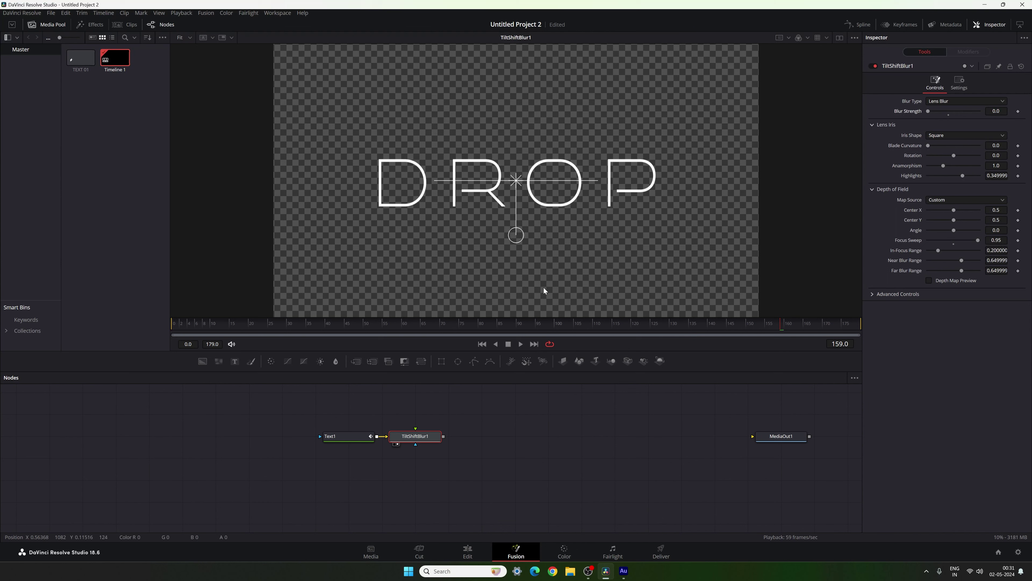
pyautogui.moveTo(286, 323); pyautogui.dragTo(172, 331)
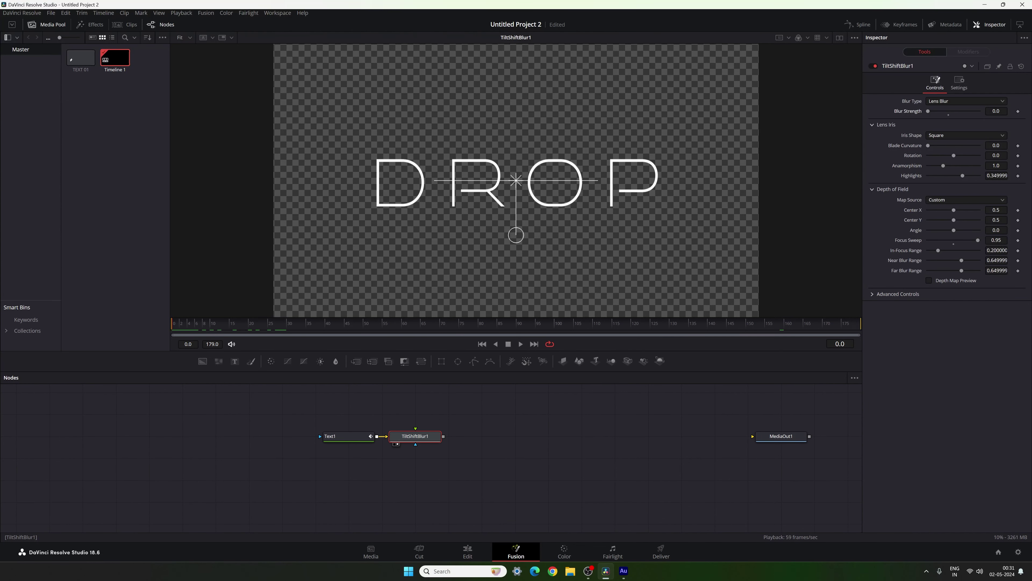
pyautogui.rightClick(902, 111)
pyautogui.click(923, 116)
# Keyframe the tilt-shift blur's Blur Strength at 5.0 on frame 60.
pyautogui.moveTo(369, 327); pyautogui.dragTo(403, 330)
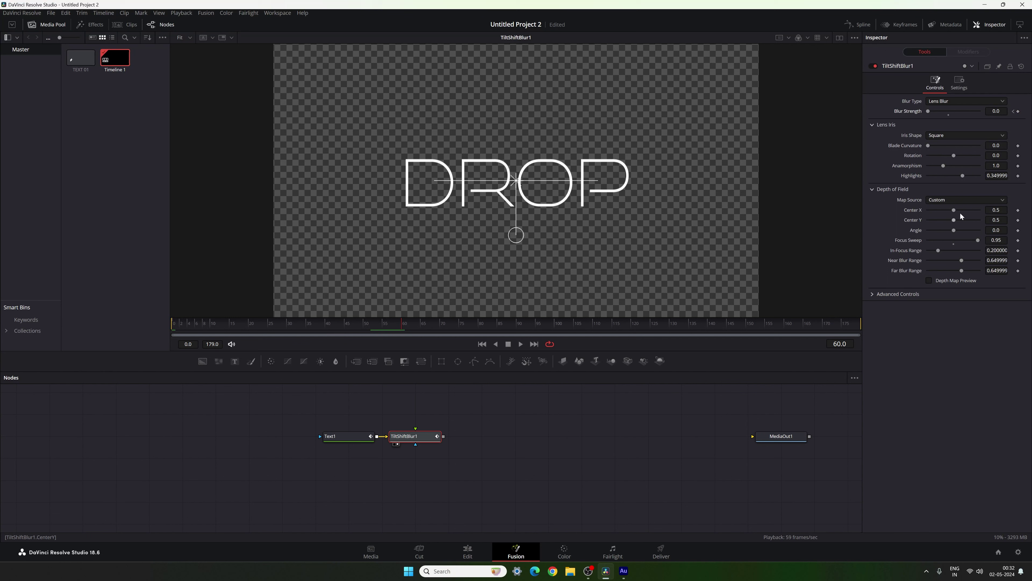
pyautogui.moveTo(936, 114); pyautogui.dragTo(947, 113)
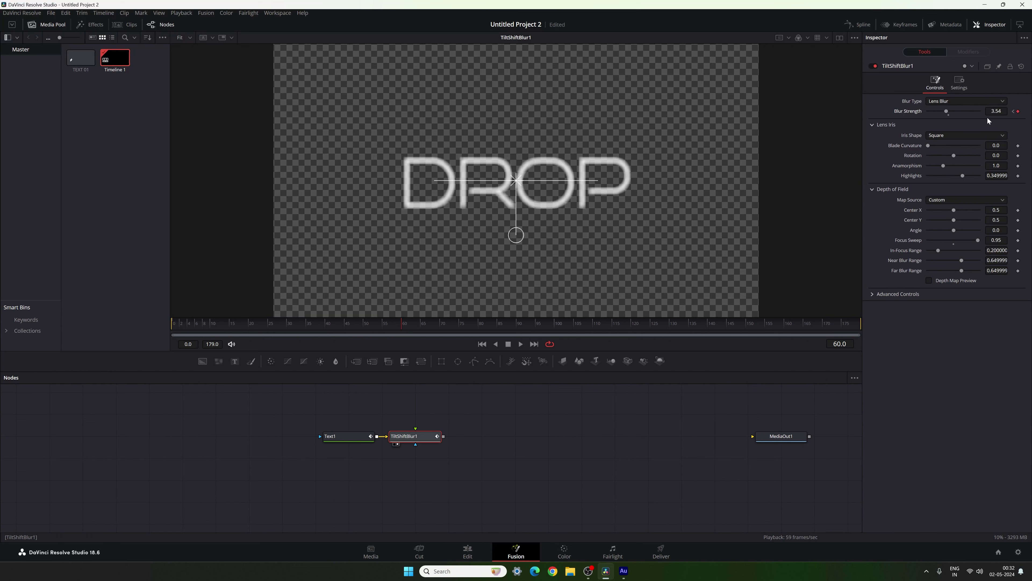
pyautogui.click(991, 112)
pyautogui.write('5.0')
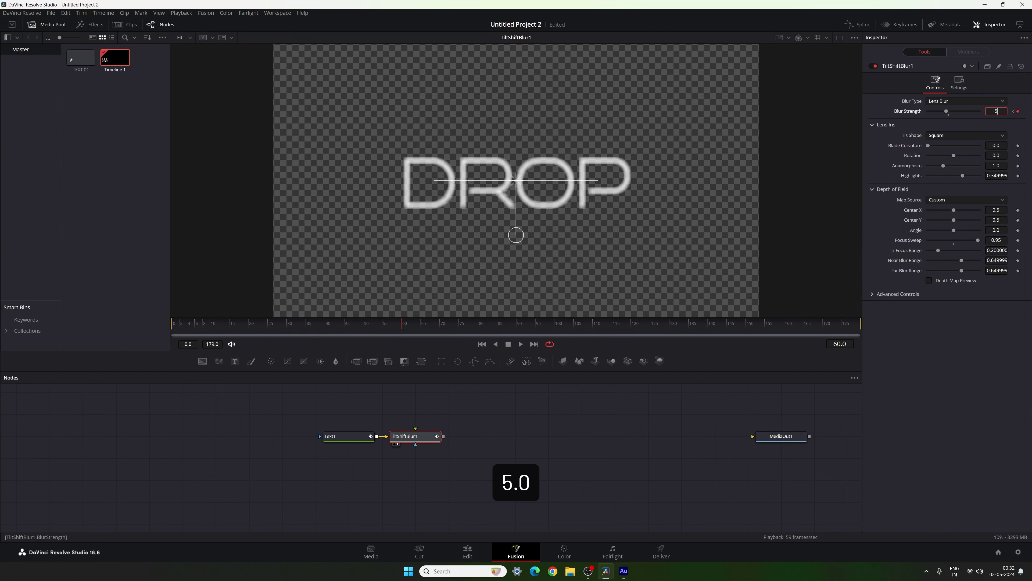
pyautogui.press('Tab')
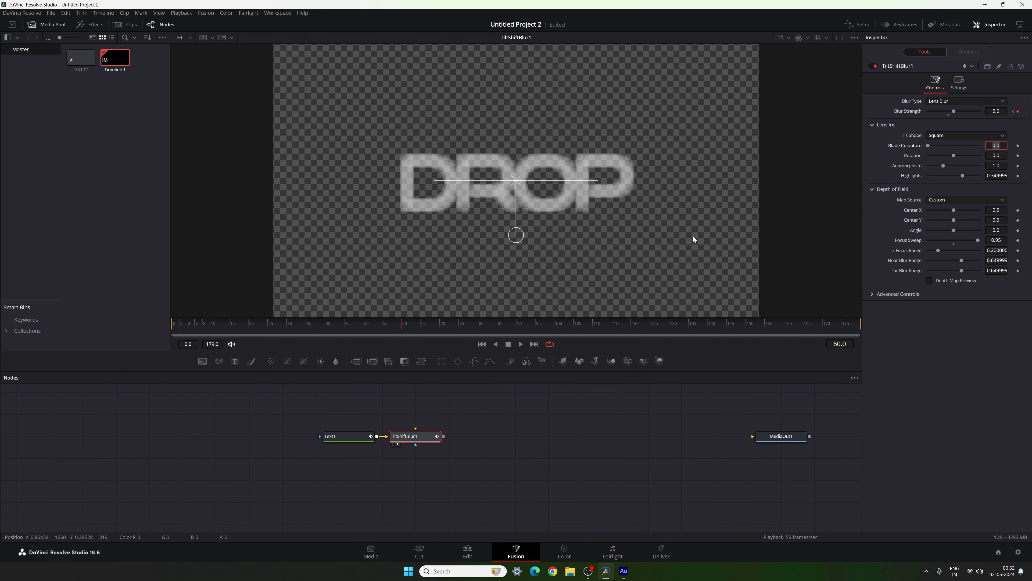
# Show only the Blur Strength curve in an enlarged spline editor, fit it to view, and smooth both keyframes.
pyautogui.click(857, 24)
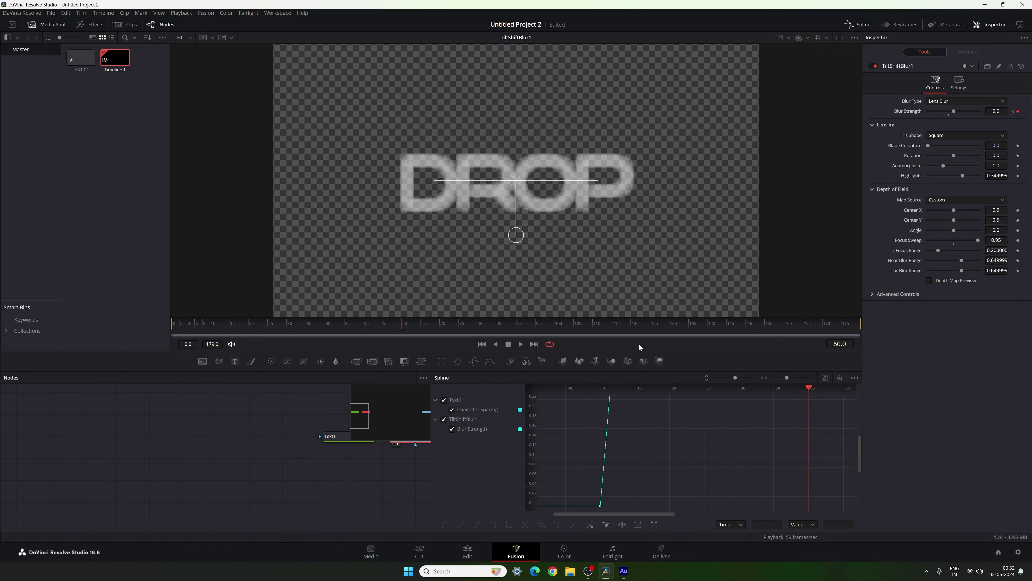
pyautogui.press('F4')
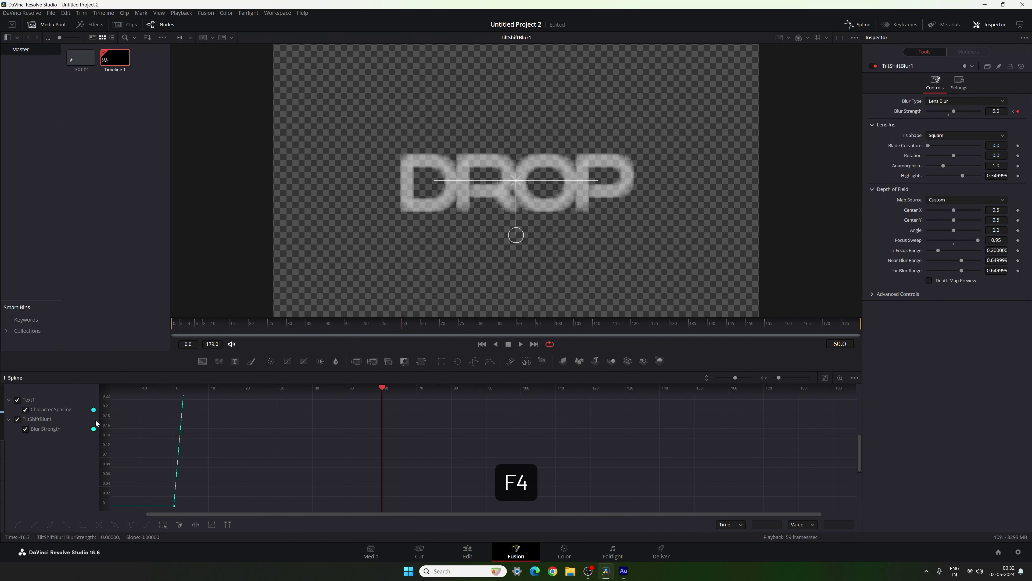
pyautogui.click(23, 407)
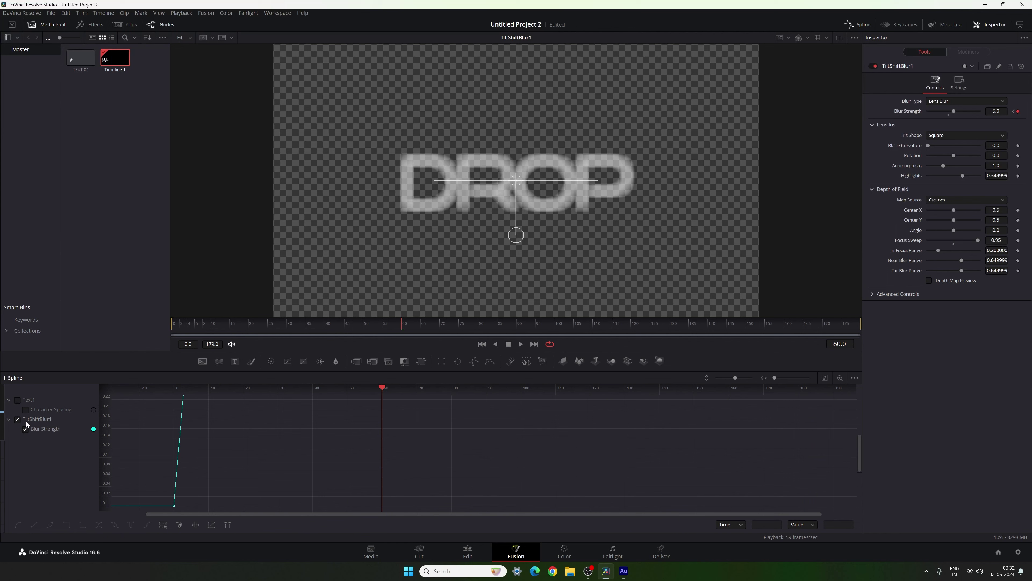
pyautogui.click(824, 378)
pyautogui.moveTo(807, 396); pyautogui.dragTo(164, 506)
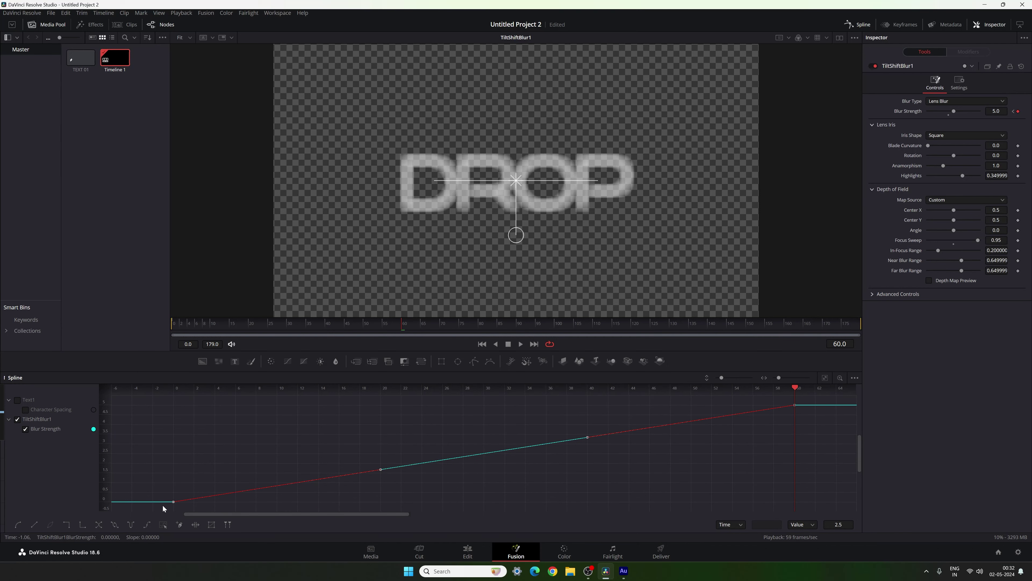
pyautogui.press('s')
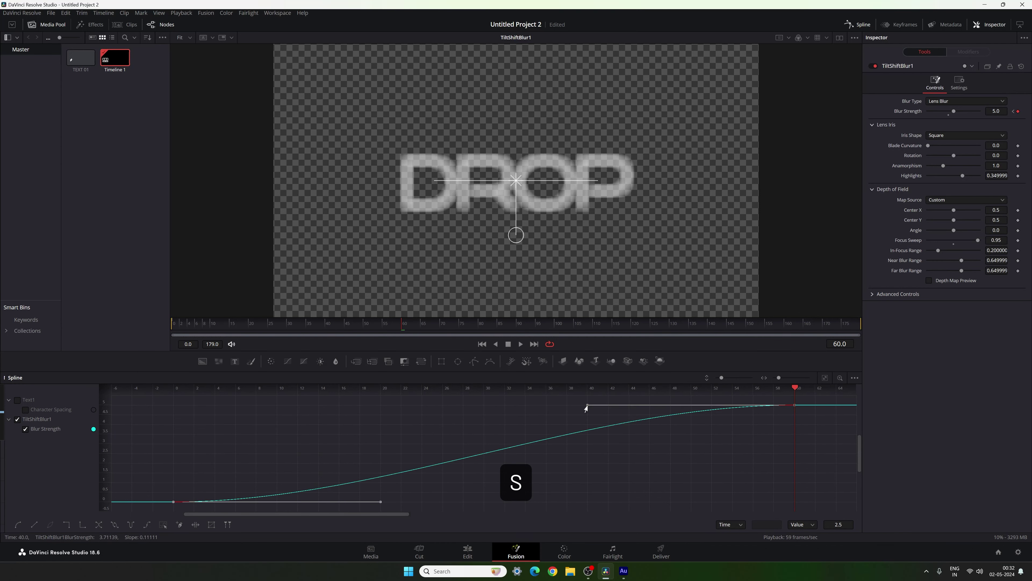
# Extend the frame 60 Blur Strength keyframe's incoming curve handle back to frame 0 and close the spline editor.
pyautogui.moveTo(585, 408); pyautogui.dragTo(171, 408)
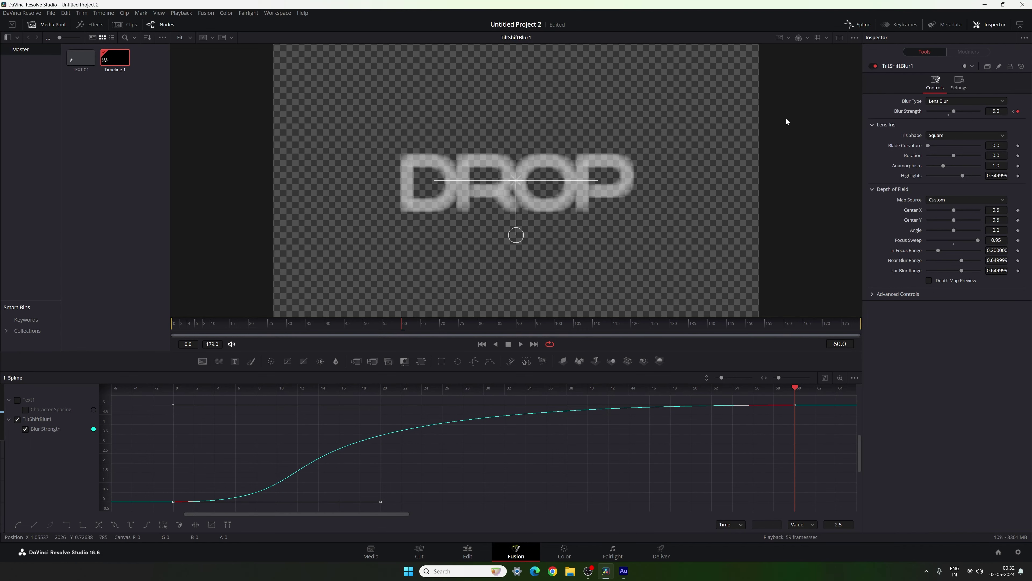
pyautogui.click(855, 26)
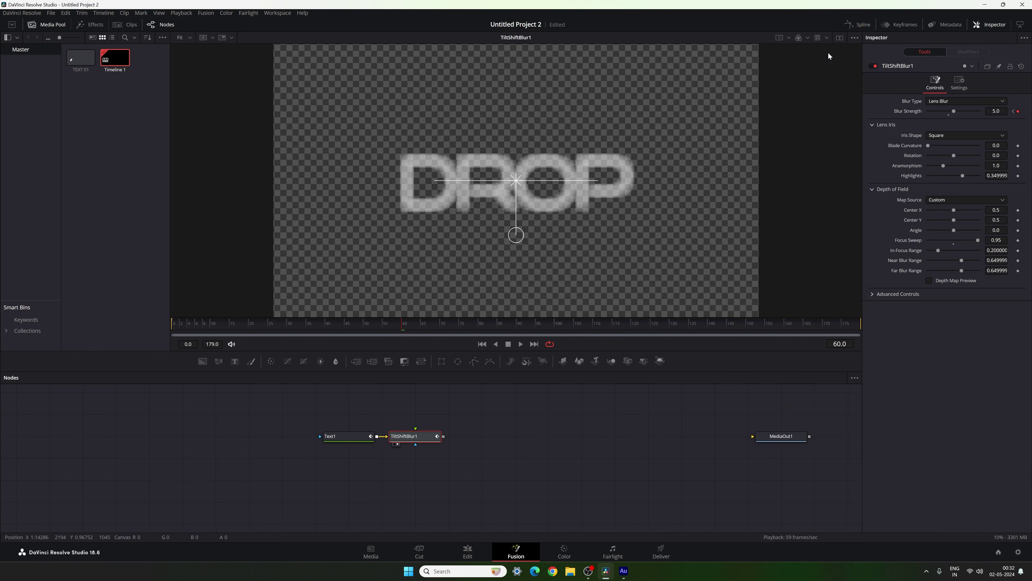
# Play back the blur animation from the first frame.
pyautogui.click(483, 344)
pyautogui.press('space')
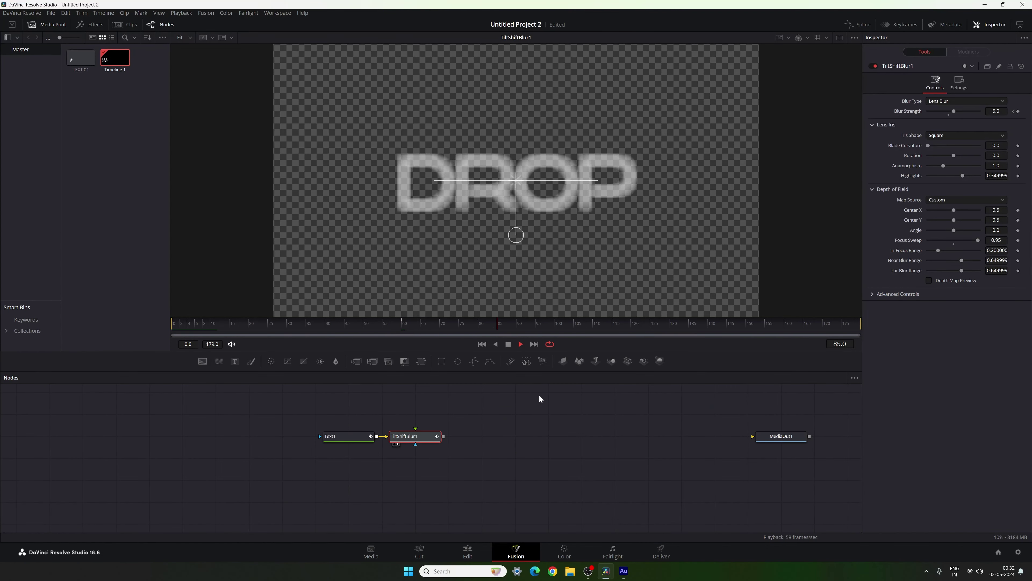
pyautogui.press('space')
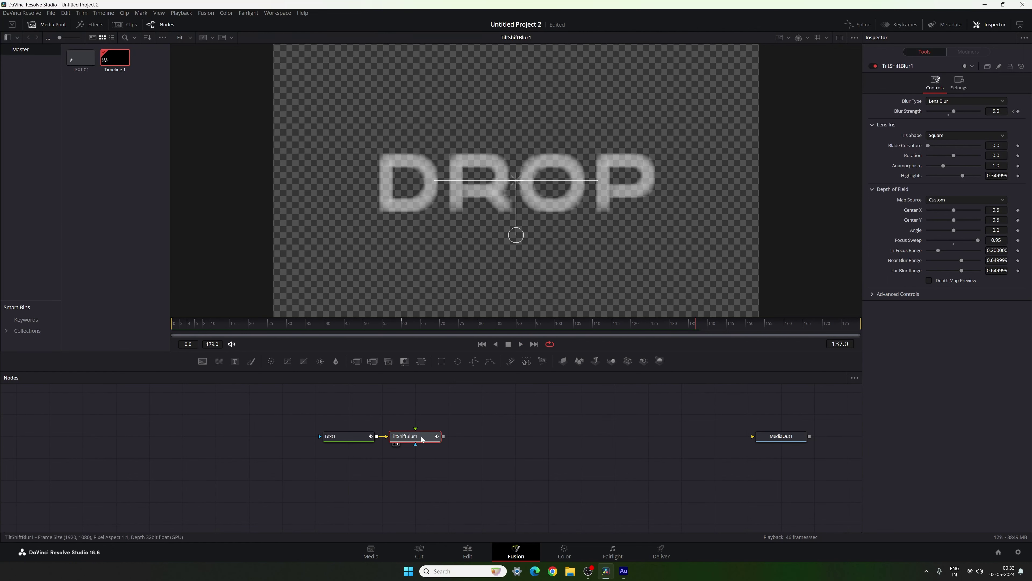
# Add a Color Corrector node after TiltShiftBlur1 and rename the tilt-shift node Blur.
pyautogui.click(271, 362)
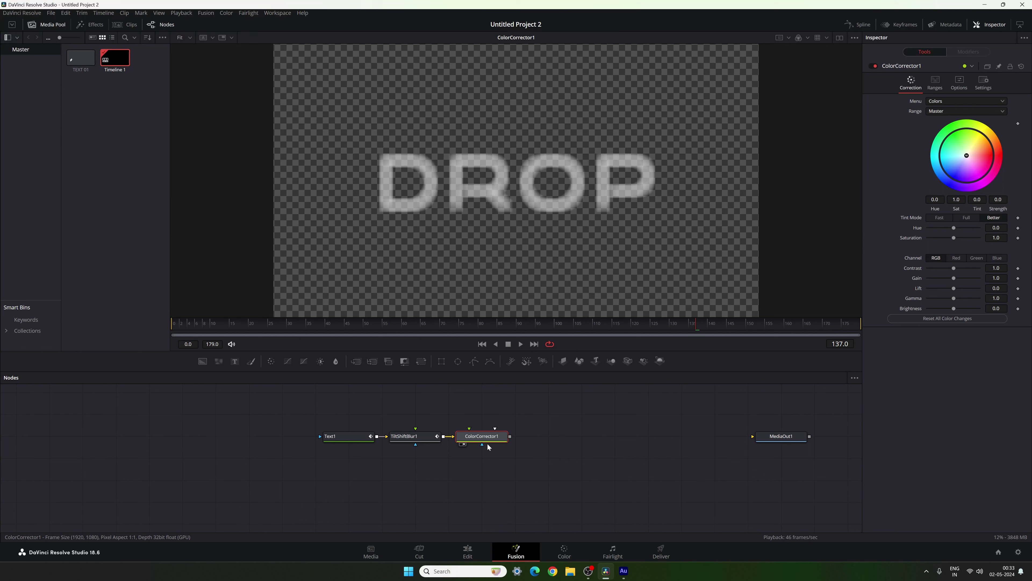
pyautogui.click(415, 441)
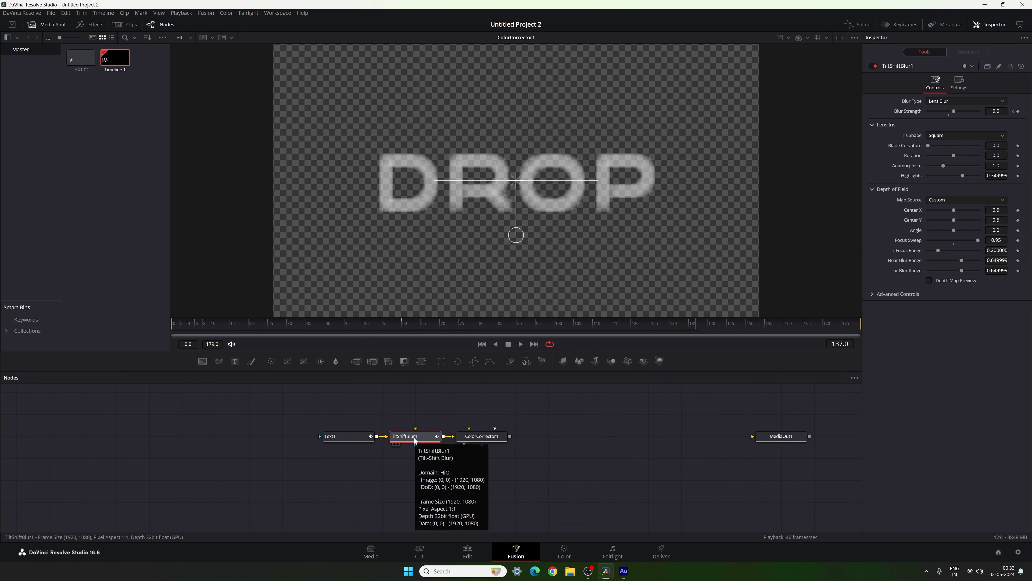
pyautogui.press('F2')
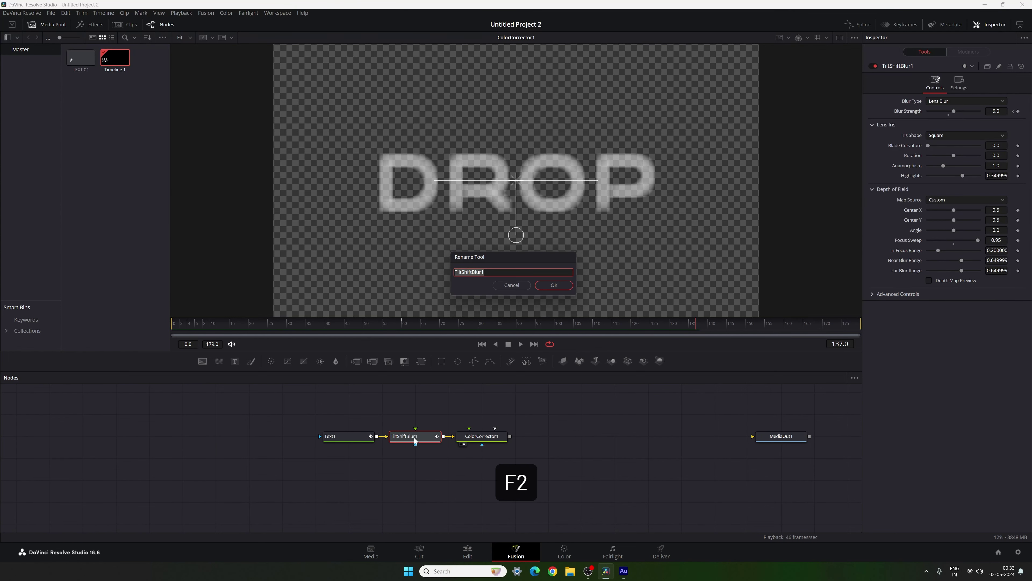
pyautogui.click(511, 285)
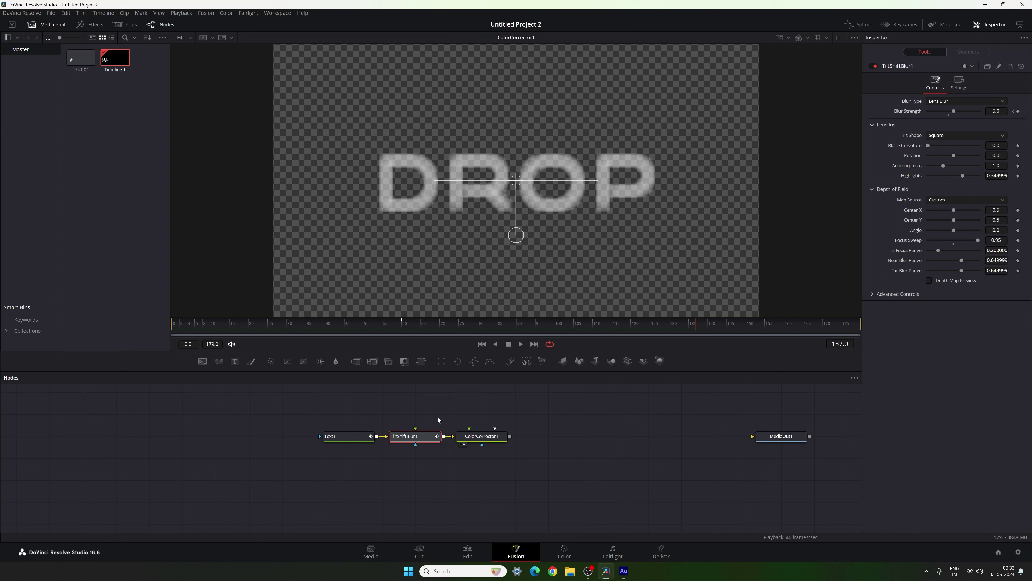
pyautogui.rightClick(423, 438)
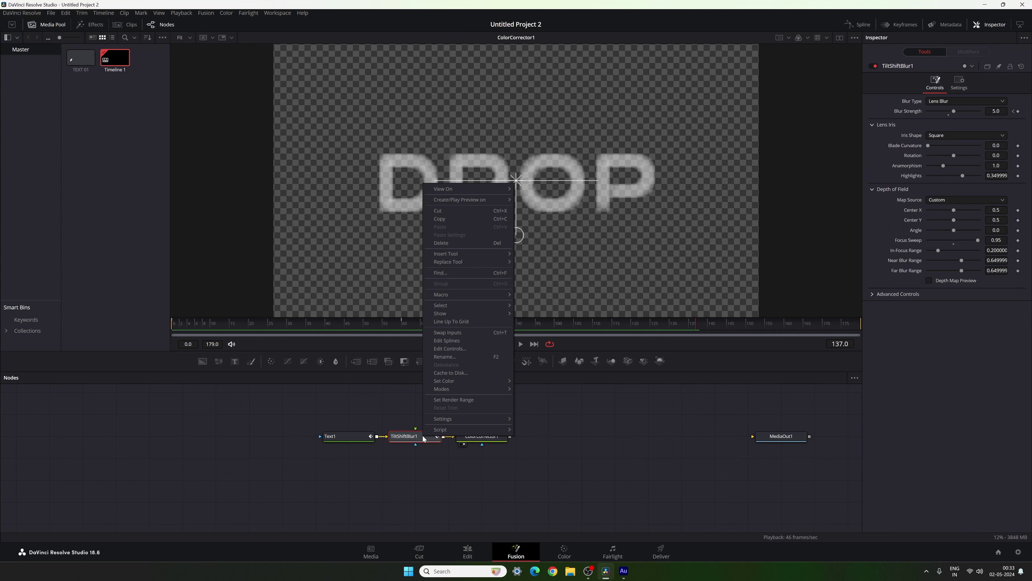
pyautogui.click(450, 356)
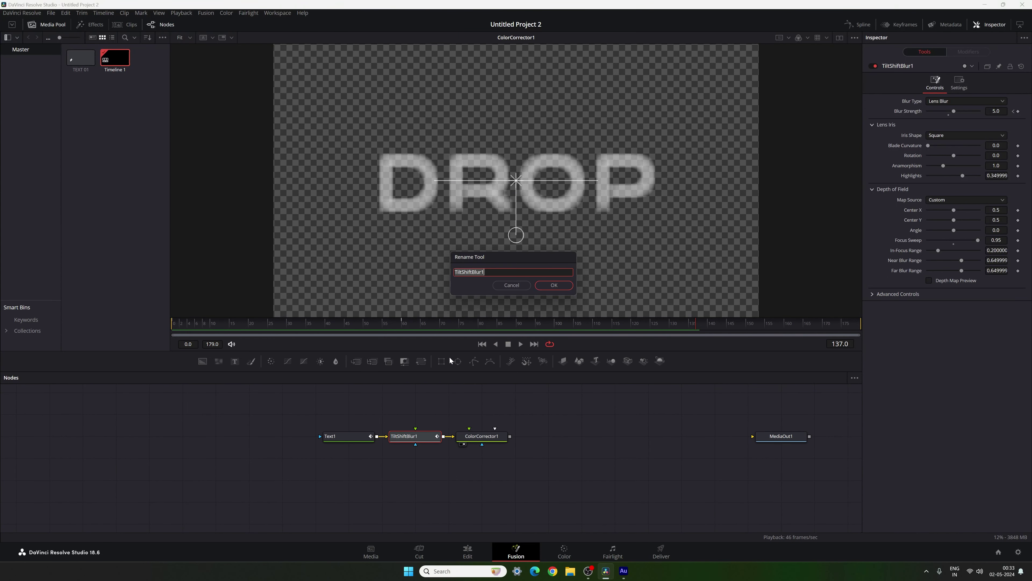
pyautogui.write('Blur')
pyautogui.click(537, 285)
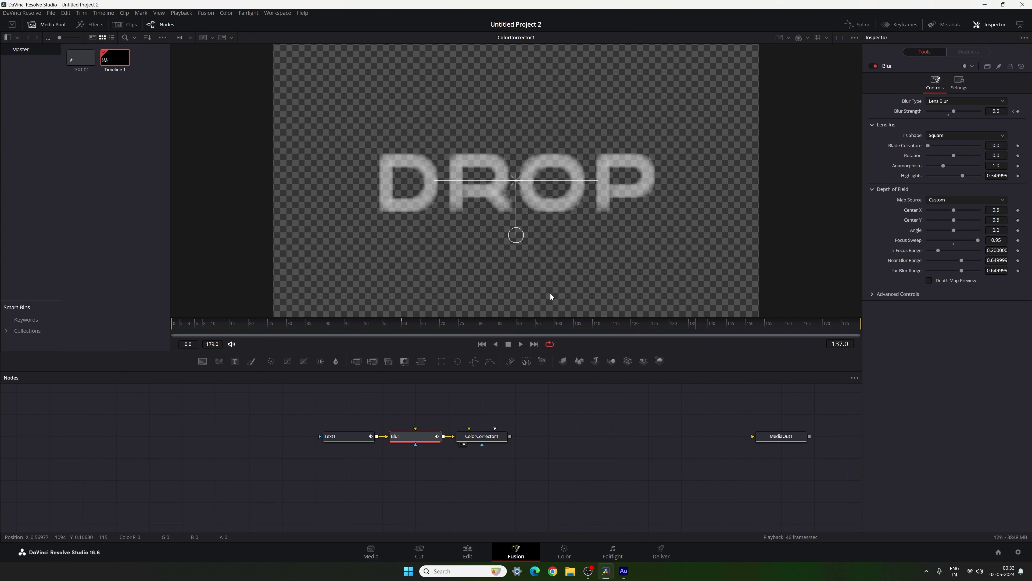
# Rename the Color Corrector node CC1 and tint its master range magenta at strength 1.0.
pyautogui.click(489, 438)
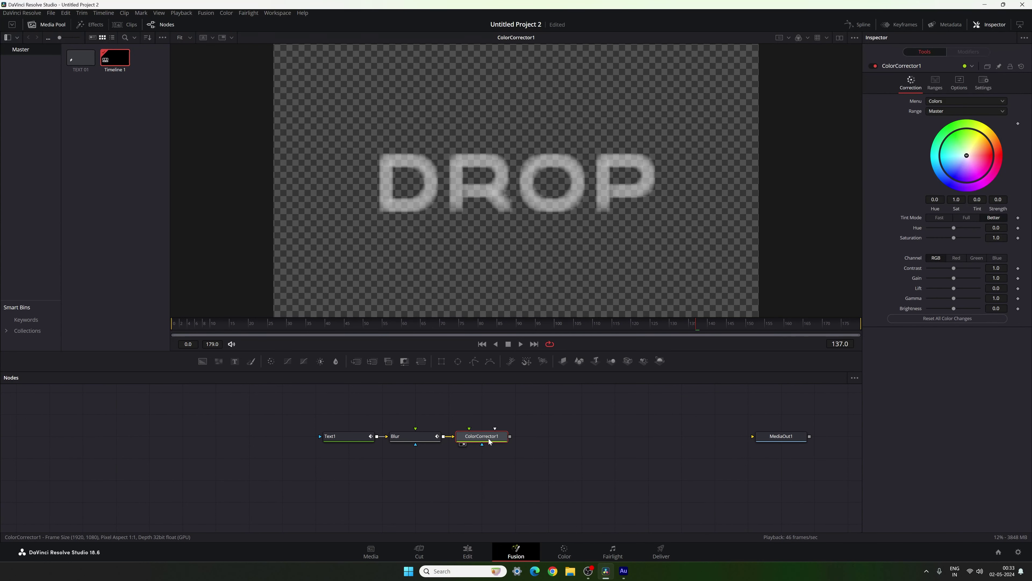
pyautogui.press('F2')
pyautogui.hotkey('ctrl', 'a')
pyautogui.press('BackSpace')
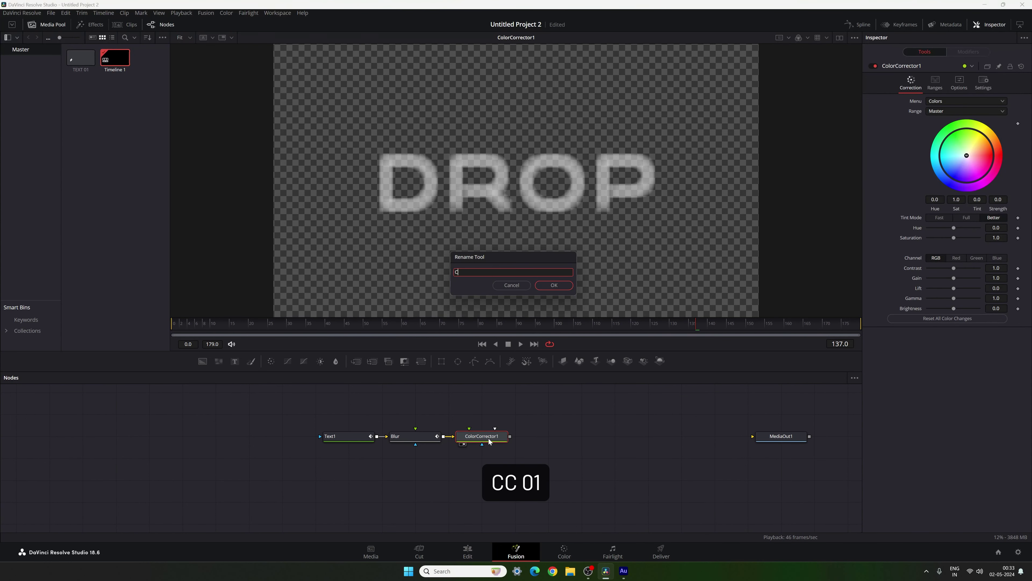
pyautogui.write('CC1')
pyautogui.click(554, 285)
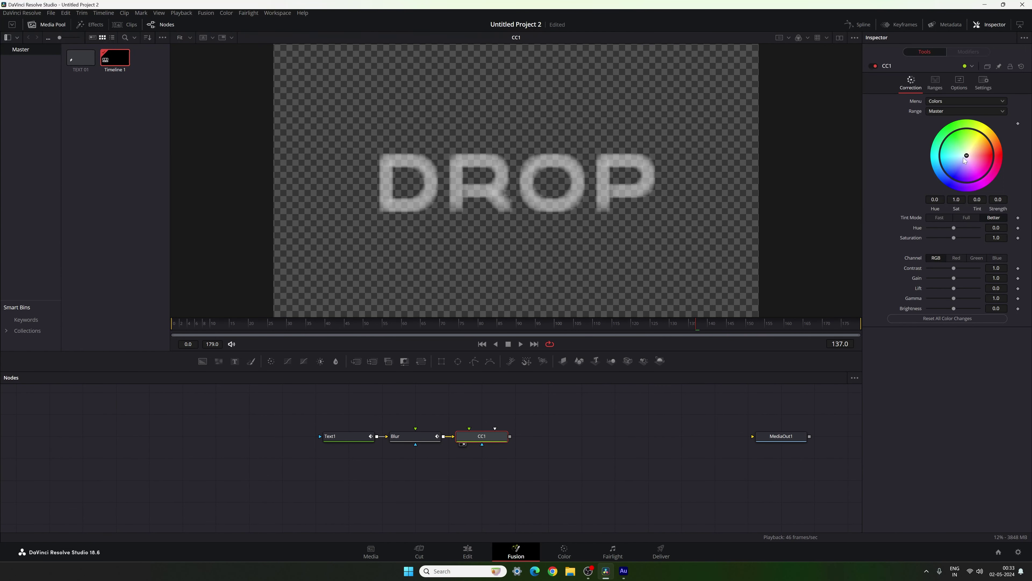
pyautogui.moveTo(963, 158); pyautogui.dragTo(973, 196)
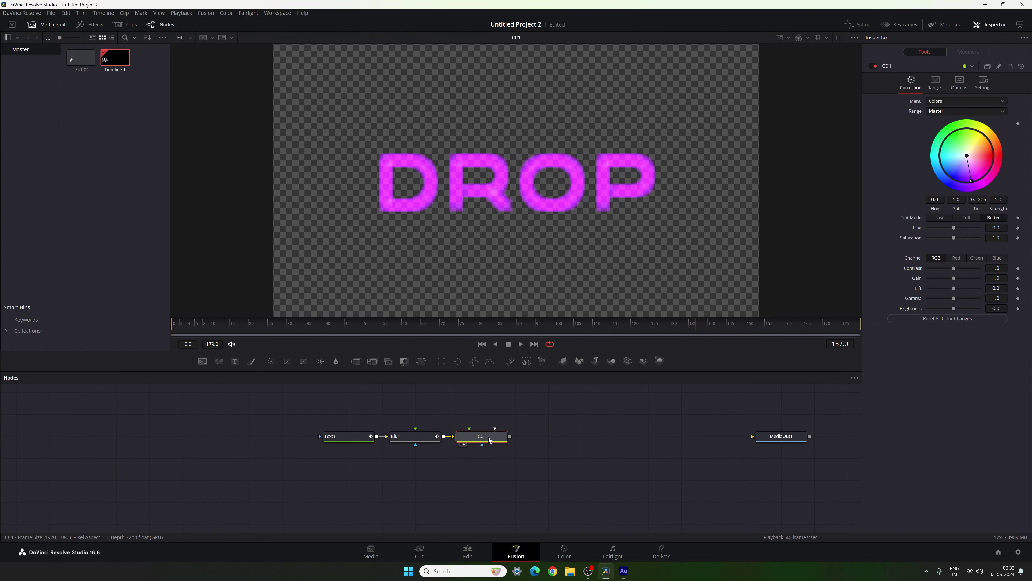
# Add a Color Corrector node after CC1, show it in the viewer and tint its master range cyan at strength 1.0.
pyautogui.click(271, 361)
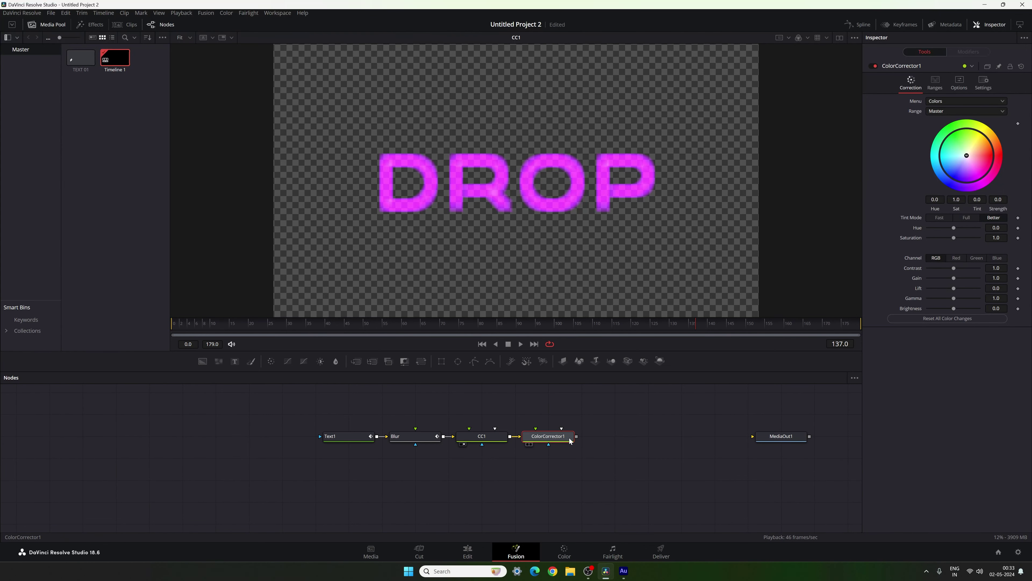
pyautogui.moveTo(557, 439); pyautogui.dragTo(583, 219)
pyautogui.moveTo(966, 155); pyautogui.dragTo(905, 167)
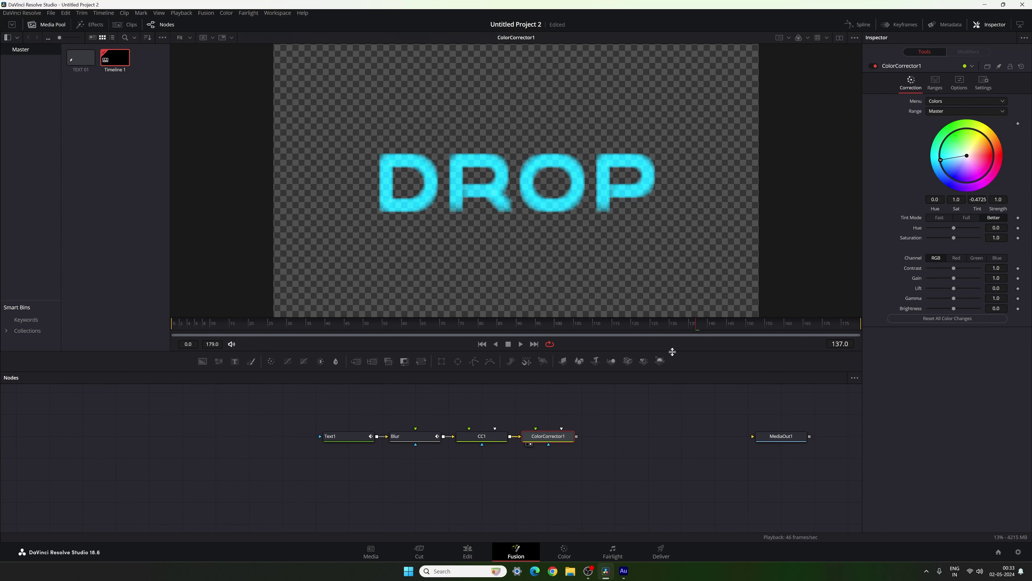
# Rename the new Color Corrector node CC2 and toggle it off and on to compare the tints.
pyautogui.press('F2')
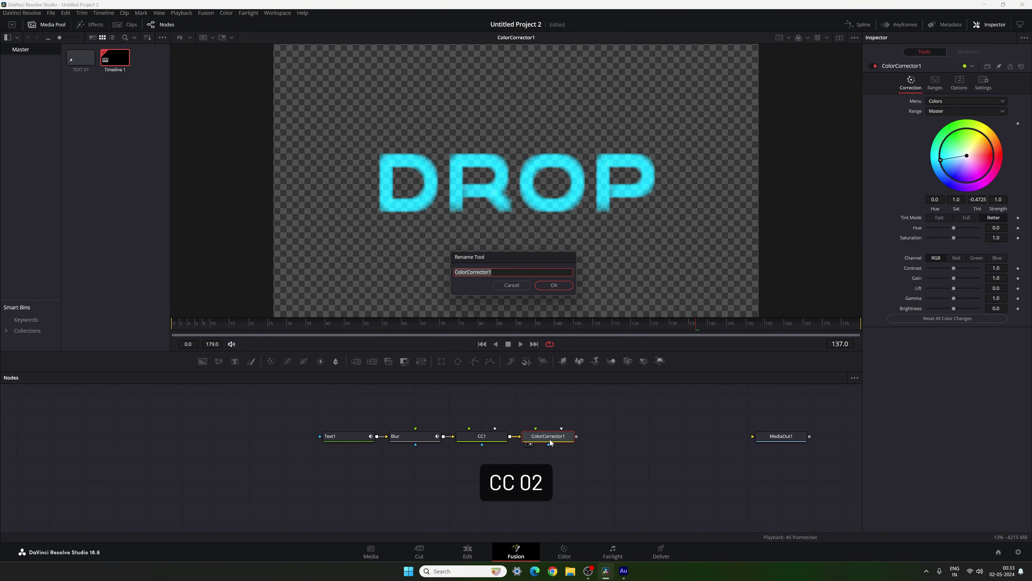
pyautogui.write('CC2')
pyautogui.click(559, 288)
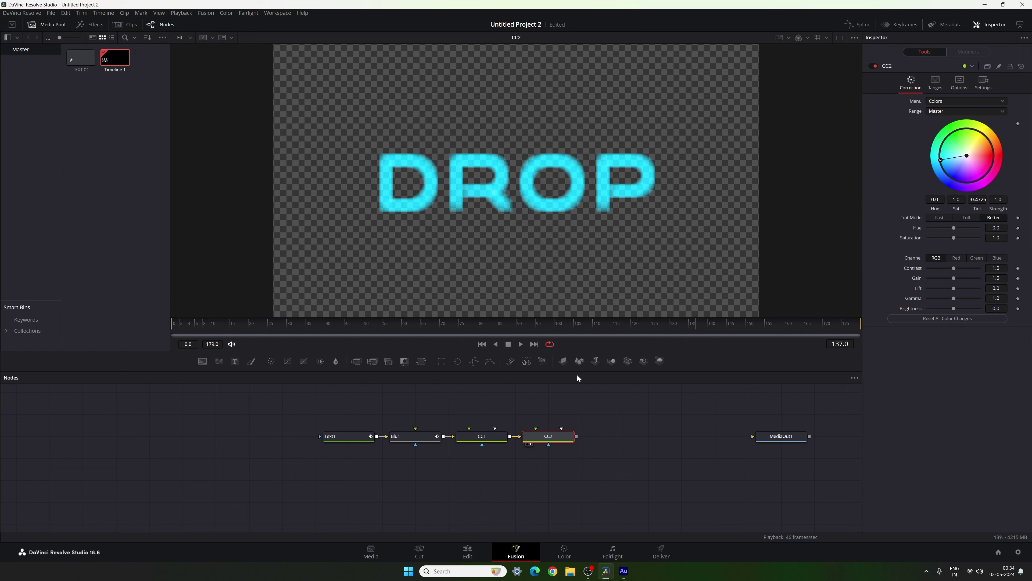
pyautogui.hotkey('ctrl', 'p')
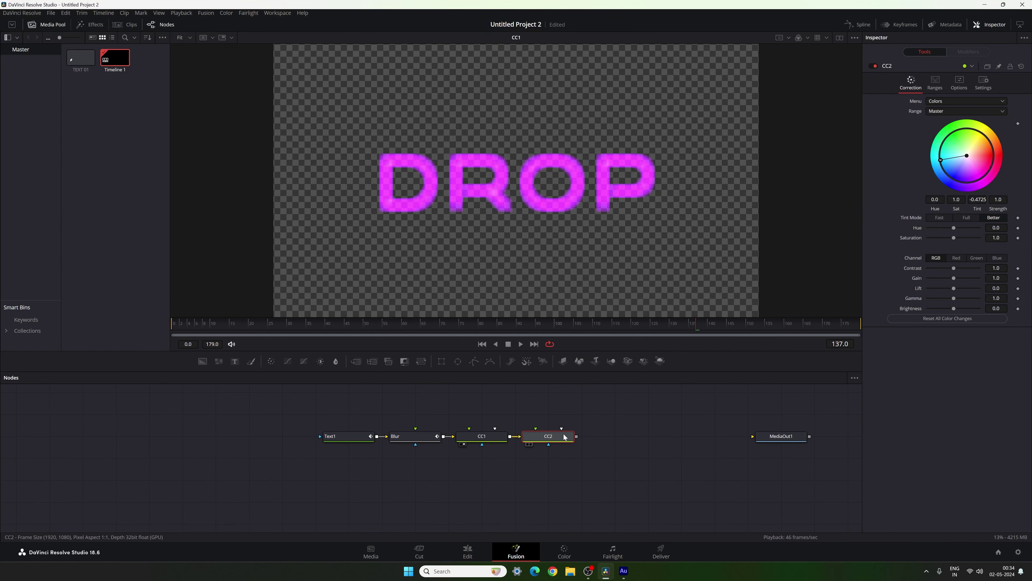
pyautogui.hotkey('ctrl', 'p')
pyautogui.click(598, 431)
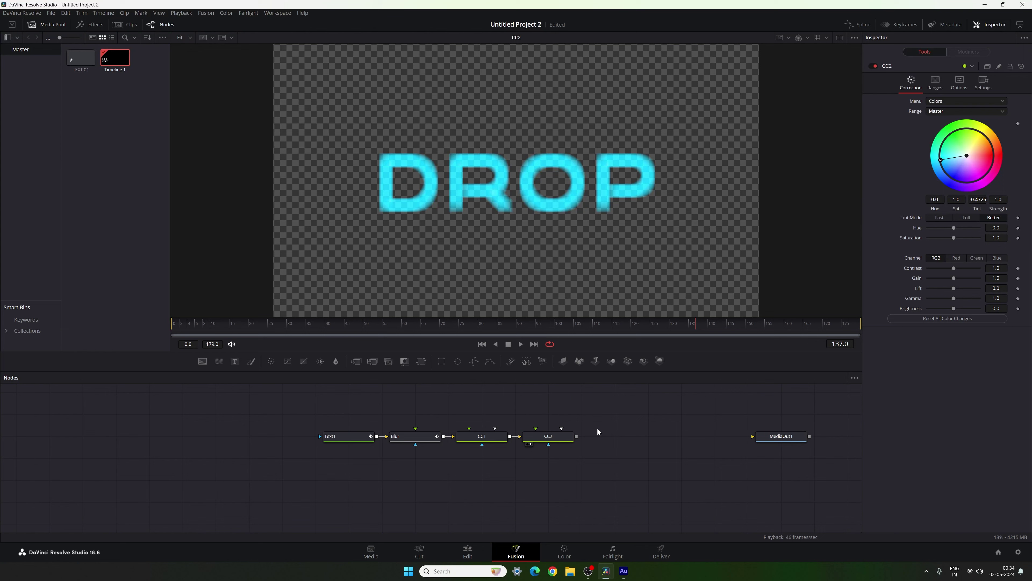
# Mask CC2 with a Rectangle over the right half of the title, rotated about 55°, with a soft edge of 0.2.
pyautogui.moveTo(442, 361)
pyautogui.mouseDown()
pyautogui.moveTo(551, 458)
pyautogui.moveTo(547, 481)
pyautogui.moveTo(652, 454)
pyautogui.moveTo(559, 441)
pyautogui.mouseUp()
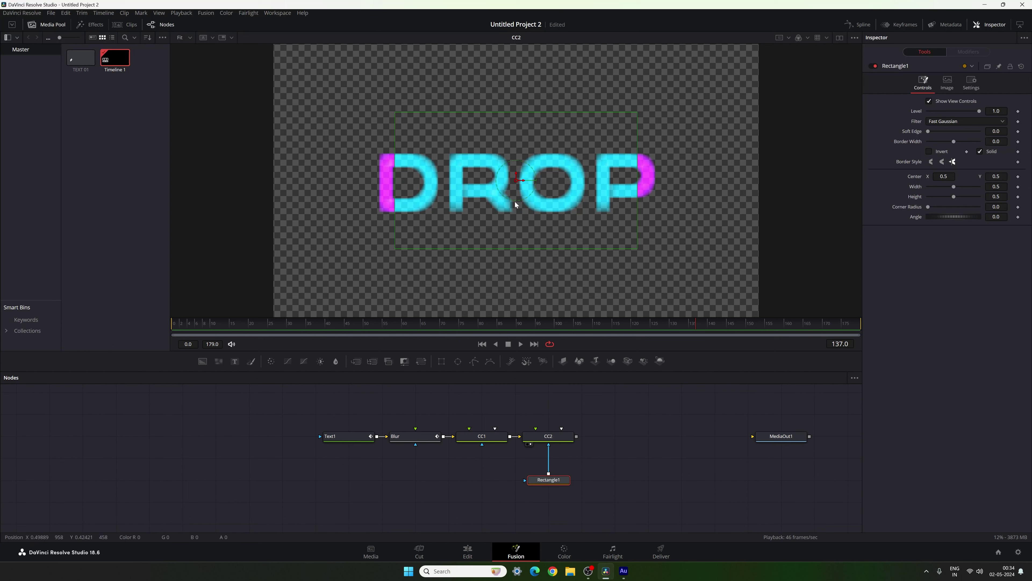
pyautogui.moveTo(516, 205); pyautogui.dragTo(594, 203)
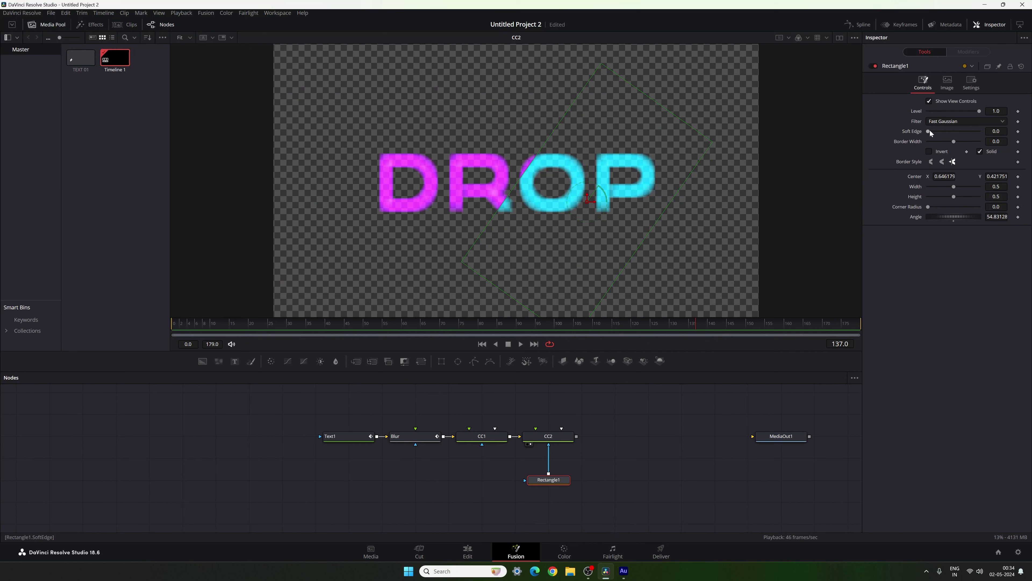
pyautogui.moveTo(928, 131); pyautogui.dragTo(980, 131)
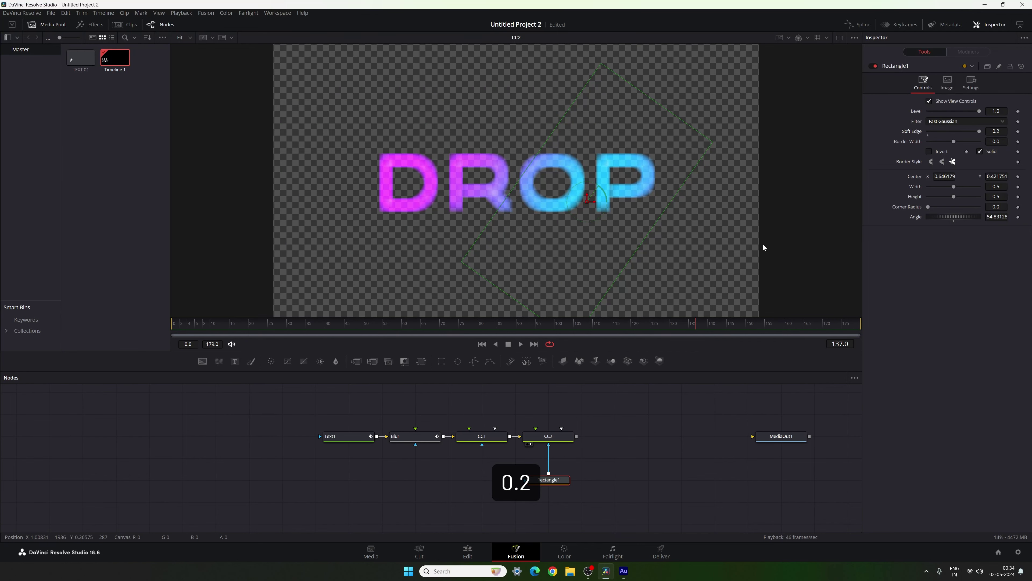
pyautogui.moveTo(596, 203); pyautogui.dragTo(597, 207)
pyautogui.click(610, 426)
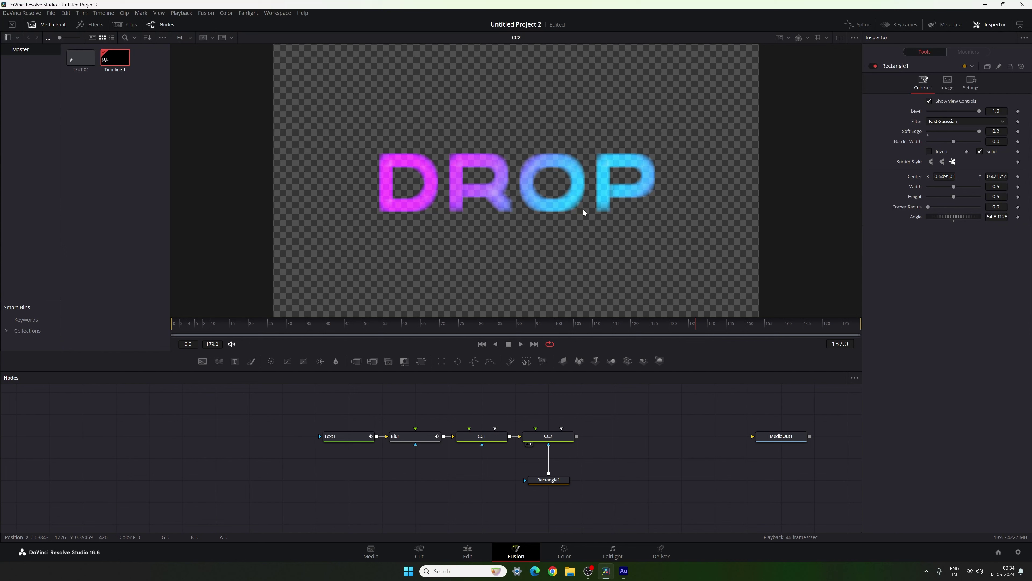
# Add a Glow node after CC2.
pyautogui.click(558, 439)
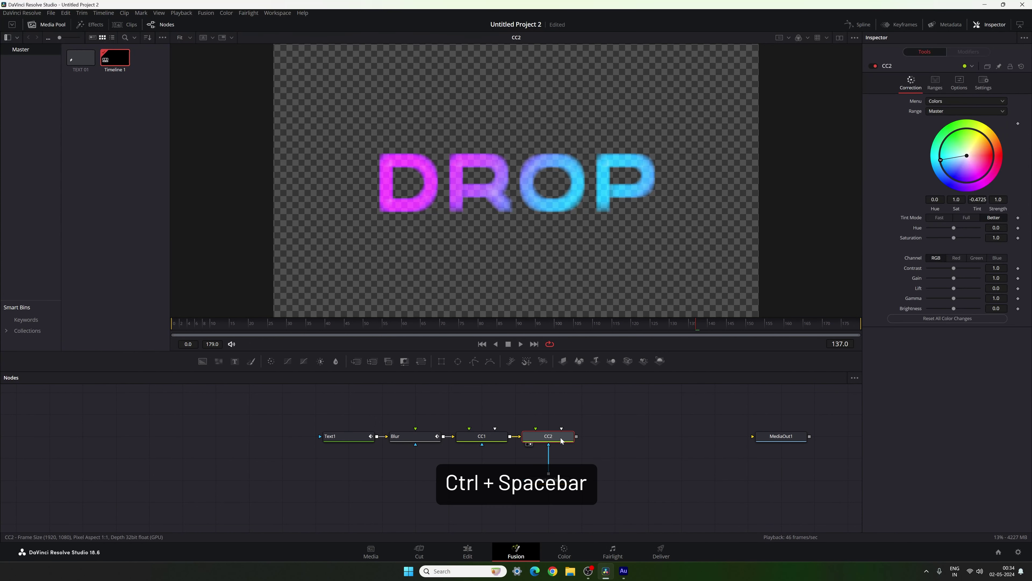
pyautogui.hotkey('ctrl', 'space')
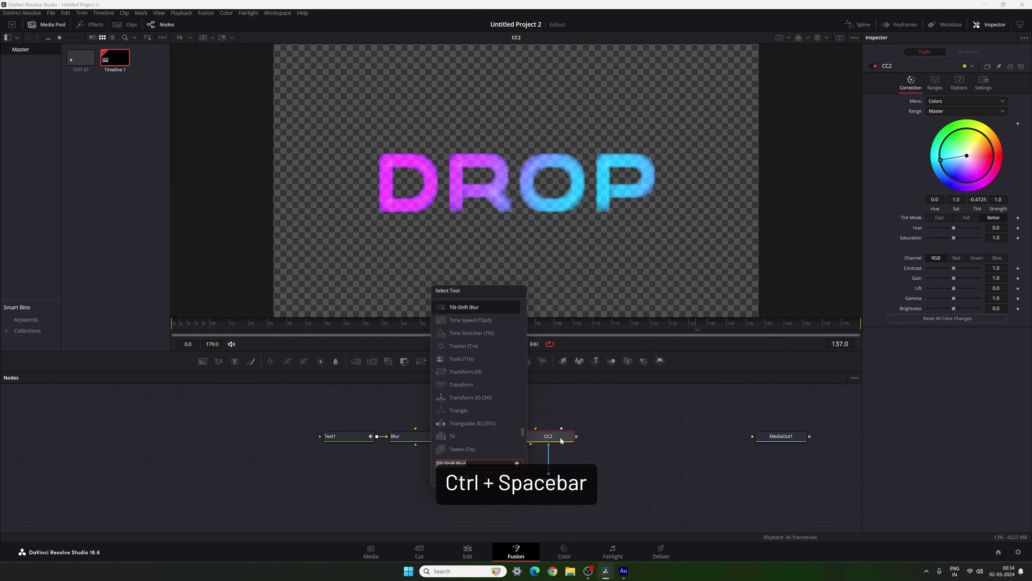
pyautogui.write('glo')
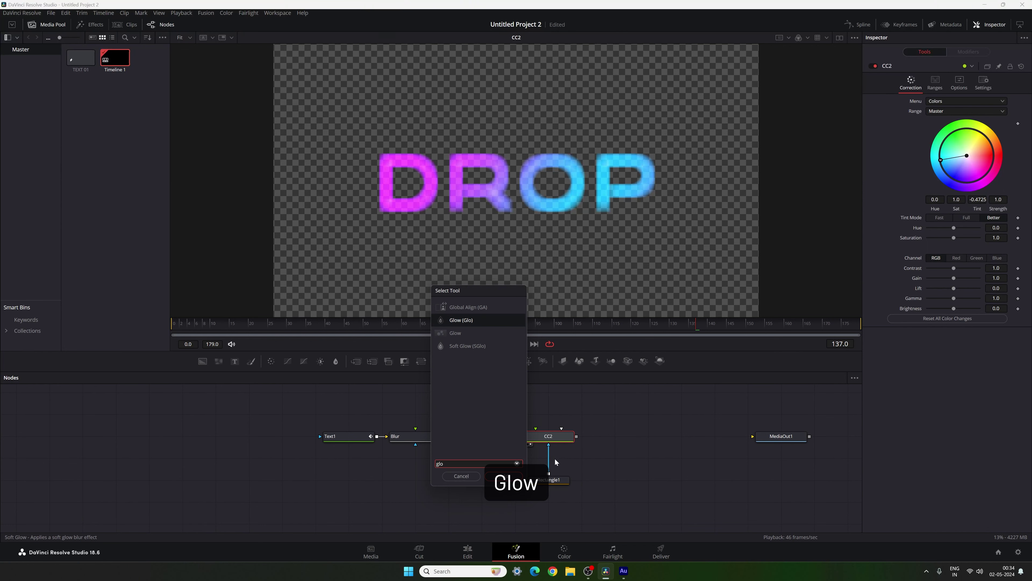
pyautogui.press('Return')
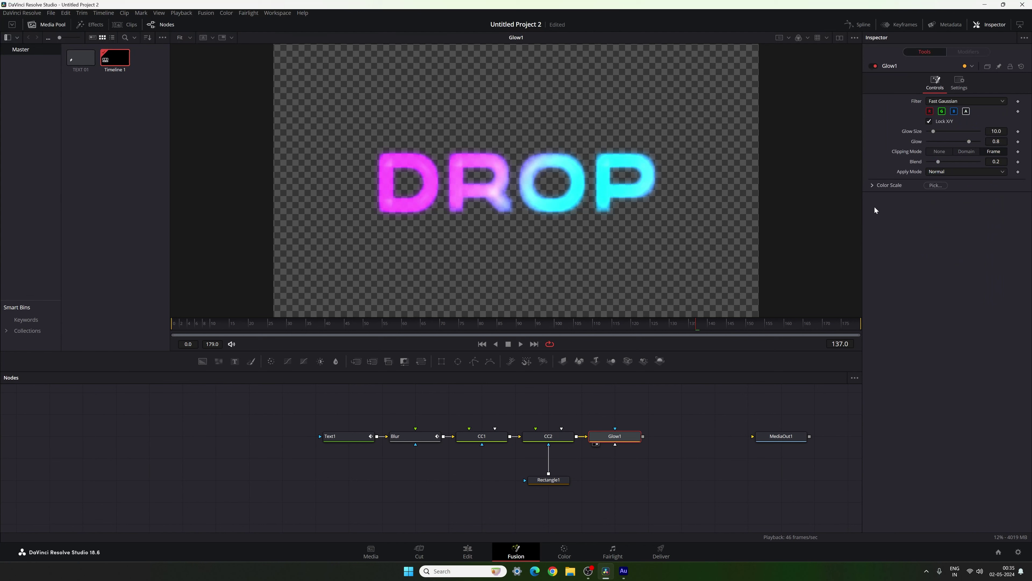
# Set Glow1's glow size to 75.0 and its glow amount to 0.88.
pyautogui.moveTo(935, 131); pyautogui.dragTo(951, 131)
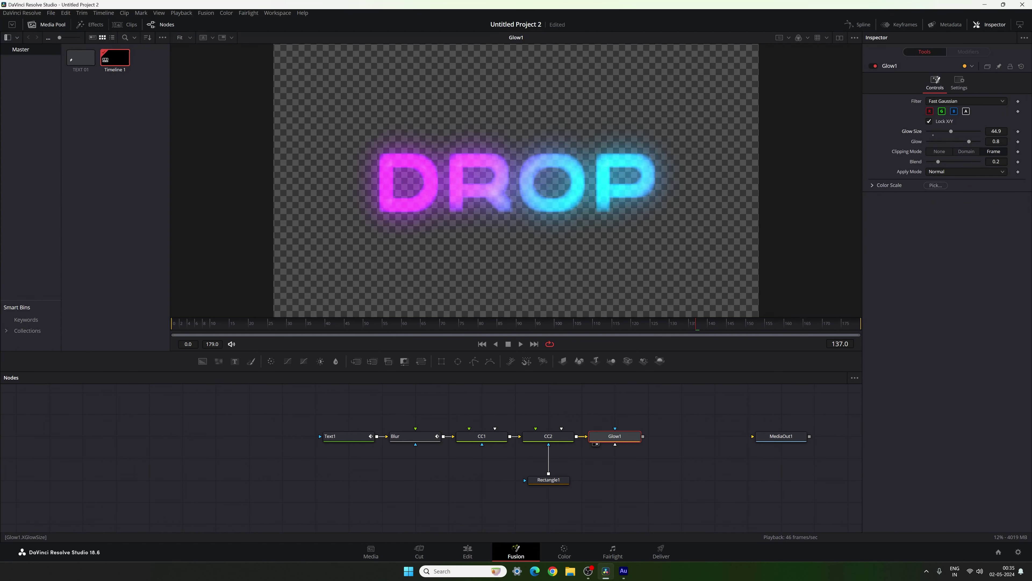
pyautogui.click(996, 131)
pyautogui.write('75.0')
pyautogui.press('Tab')
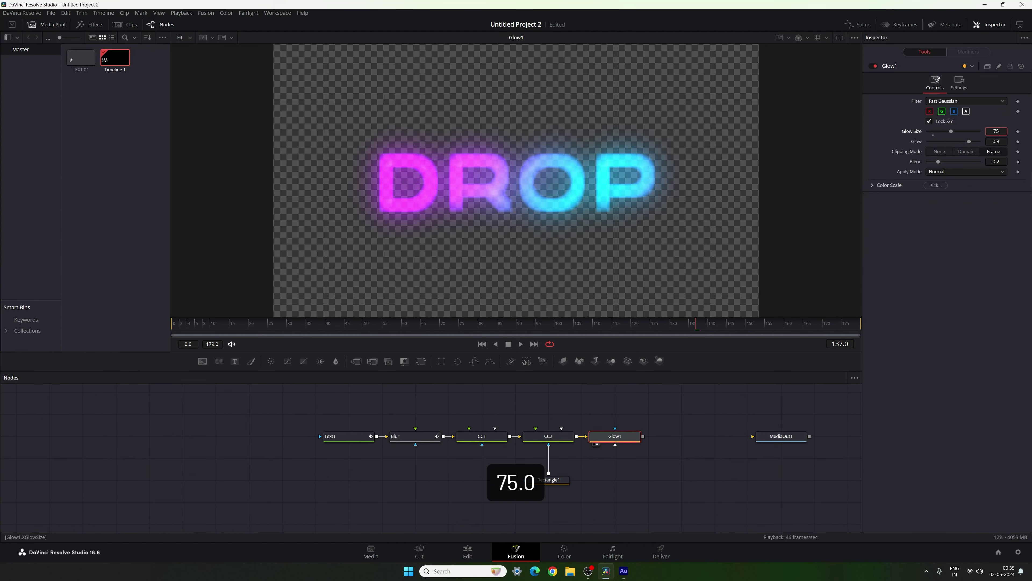
pyautogui.press('End')
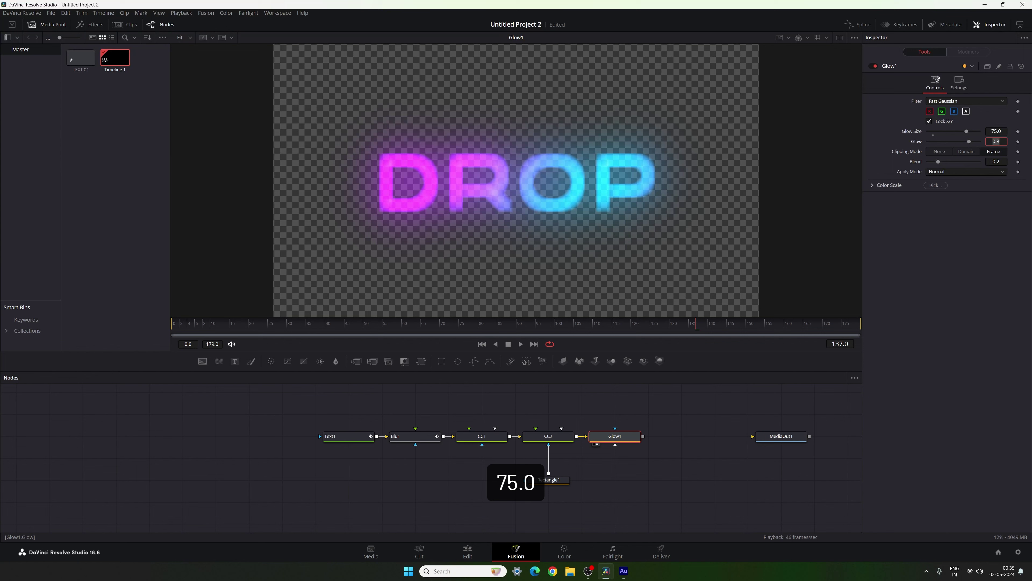
pyautogui.press('BackSpace')
pyautogui.press('BackSpace')
pyautogui.write('.8')
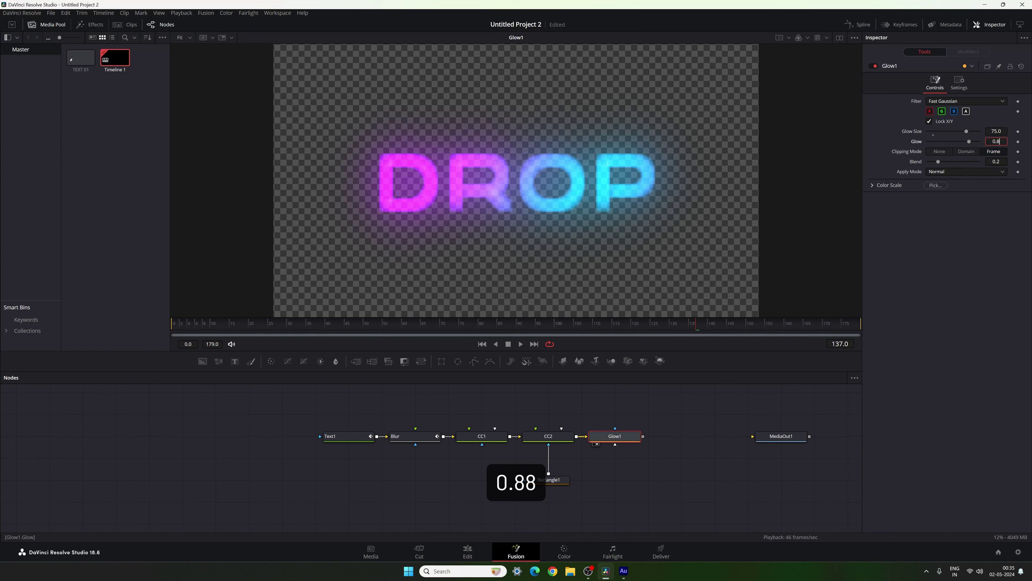
pyautogui.write('8')
pyautogui.press('Return')
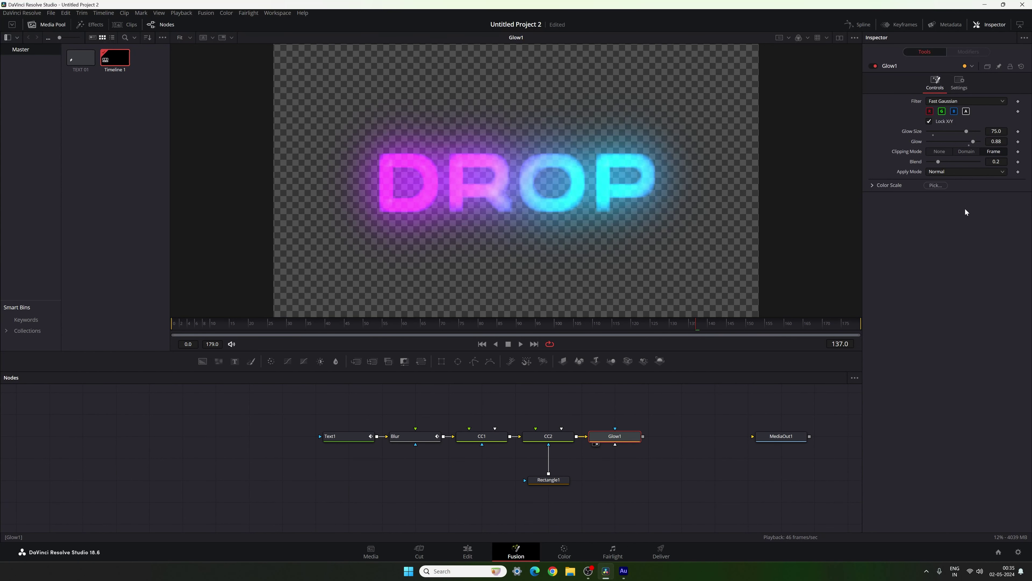
# Add a DVE node after Glow1.
pyautogui.moveTo(660, 418); pyautogui.dragTo(576, 425)
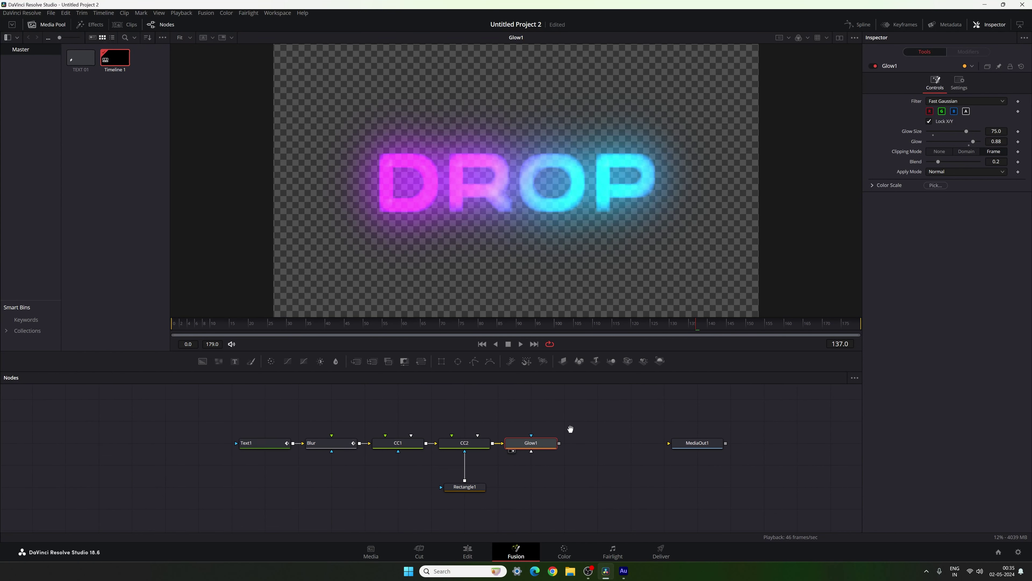
pyautogui.hotkey('ctrl', 's')
pyautogui.hotkey('ctrl', 'space')
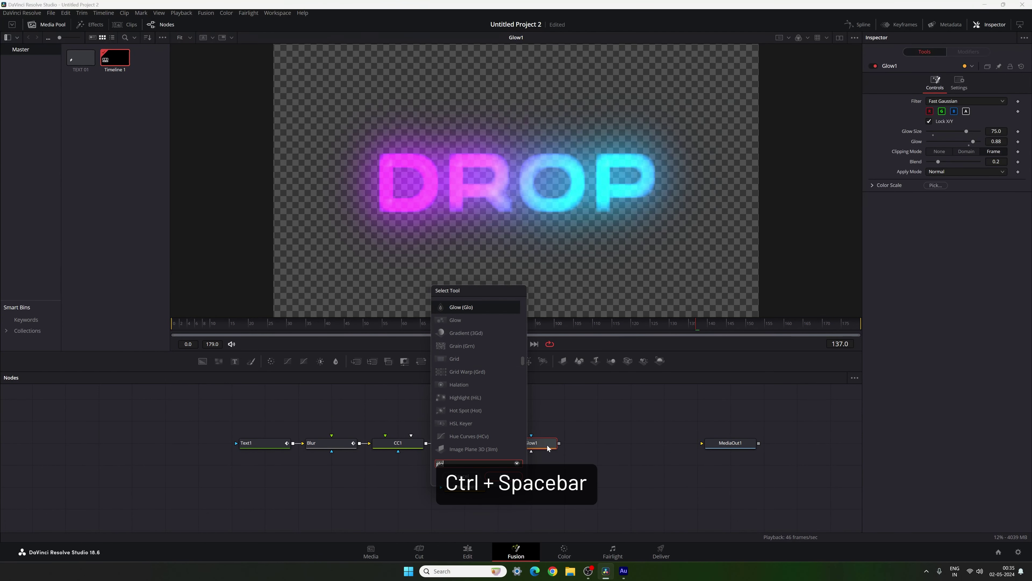
pyautogui.write('dve')
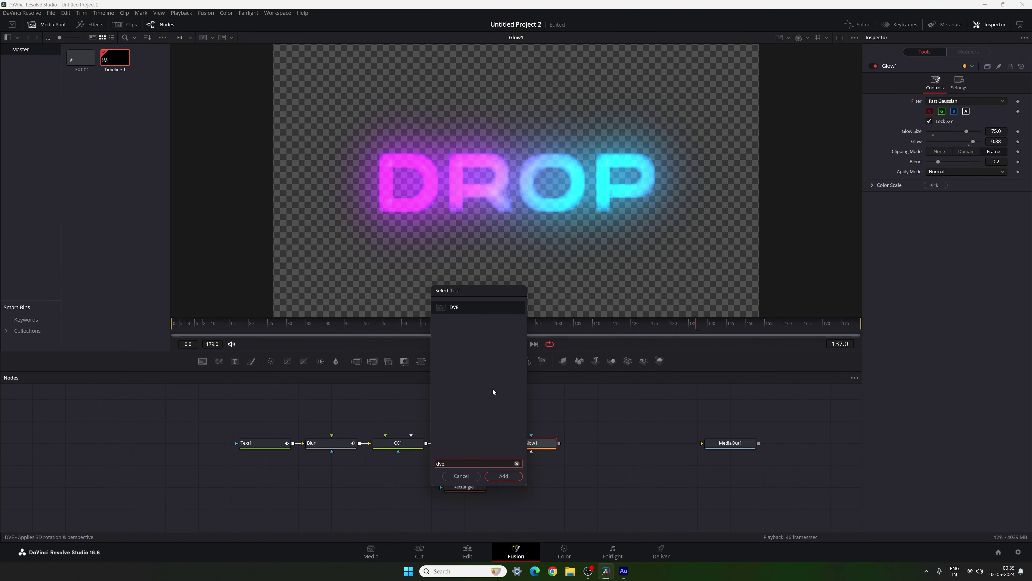
pyautogui.click(508, 477)
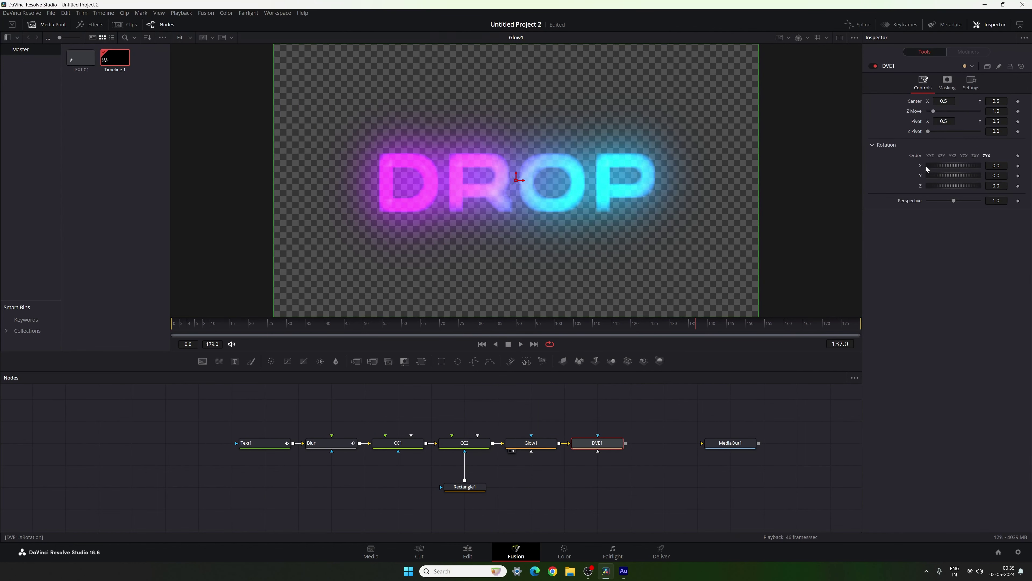
# Show DVE1 in the viewer, try a negative X rotation on the title, and reset the rotation to its default.
pyautogui.moveTo(925, 165)
pyautogui.mouseDown()
pyautogui.moveTo(944, 164)
pyautogui.moveTo(918, 166)
pyautogui.mouseUp()
pyautogui.moveTo(606, 449)
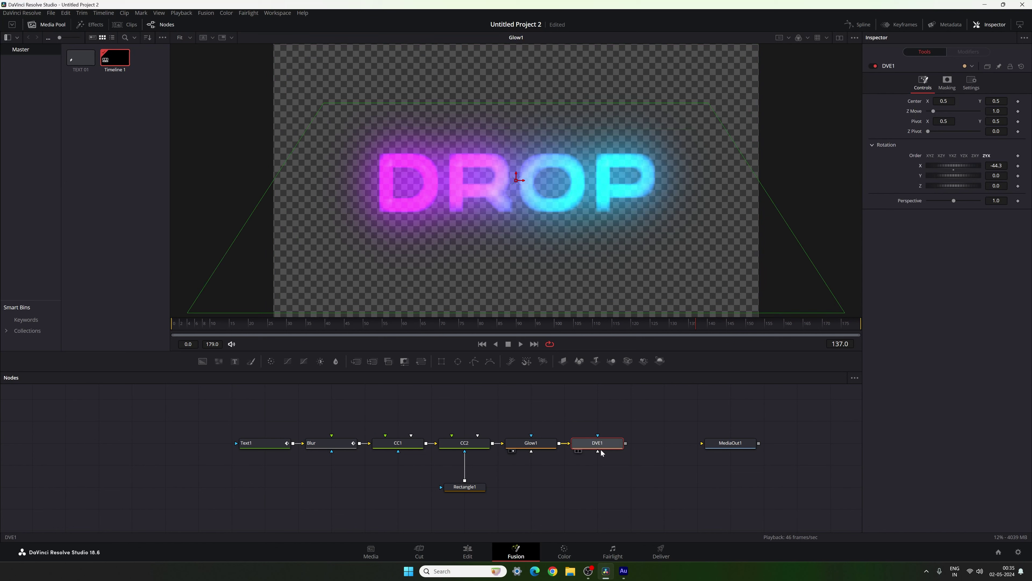
pyautogui.press('1')
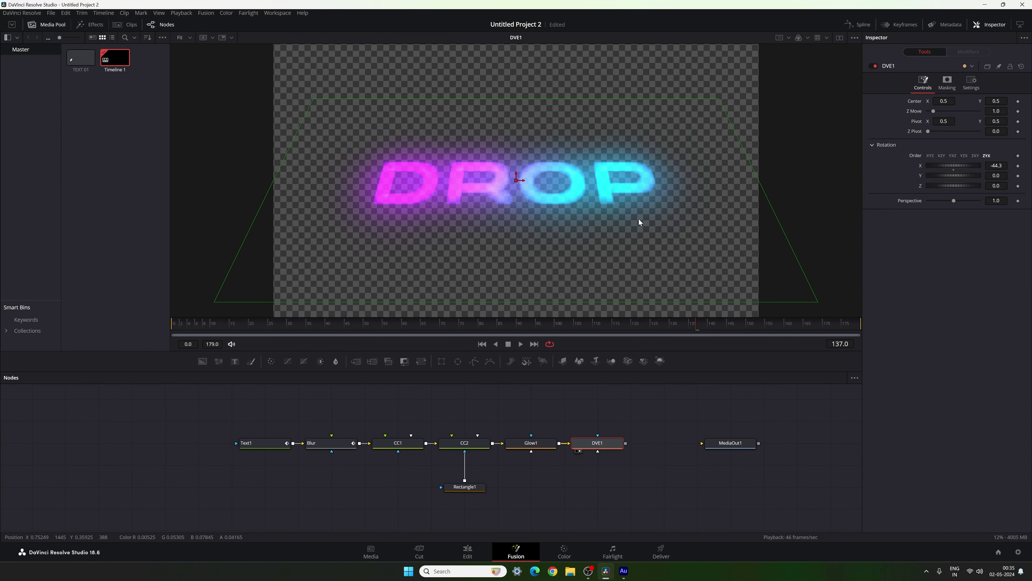
pyautogui.moveTo(953, 165); pyautogui.dragTo(953, 169)
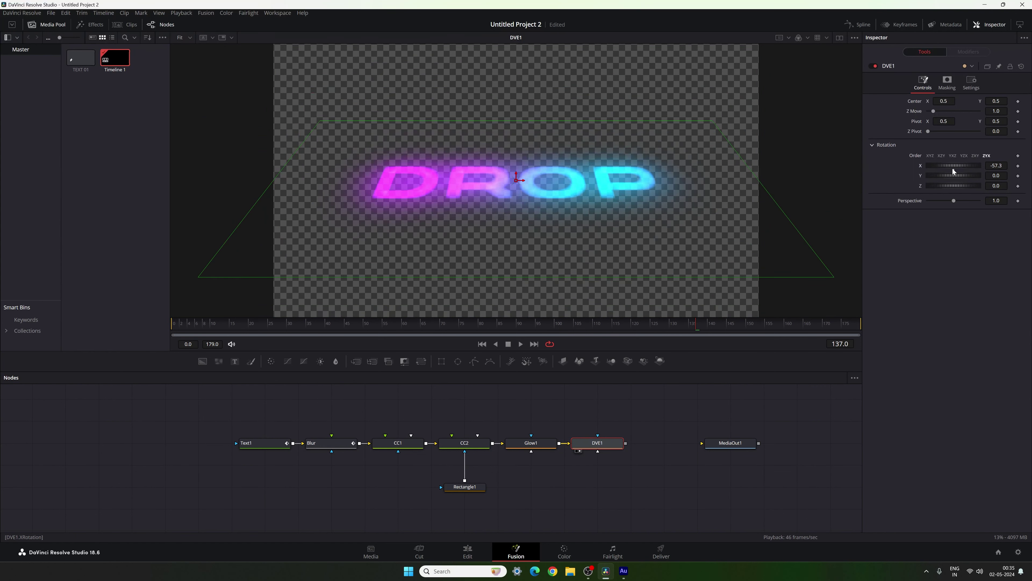
pyautogui.doubleClick(954, 169)
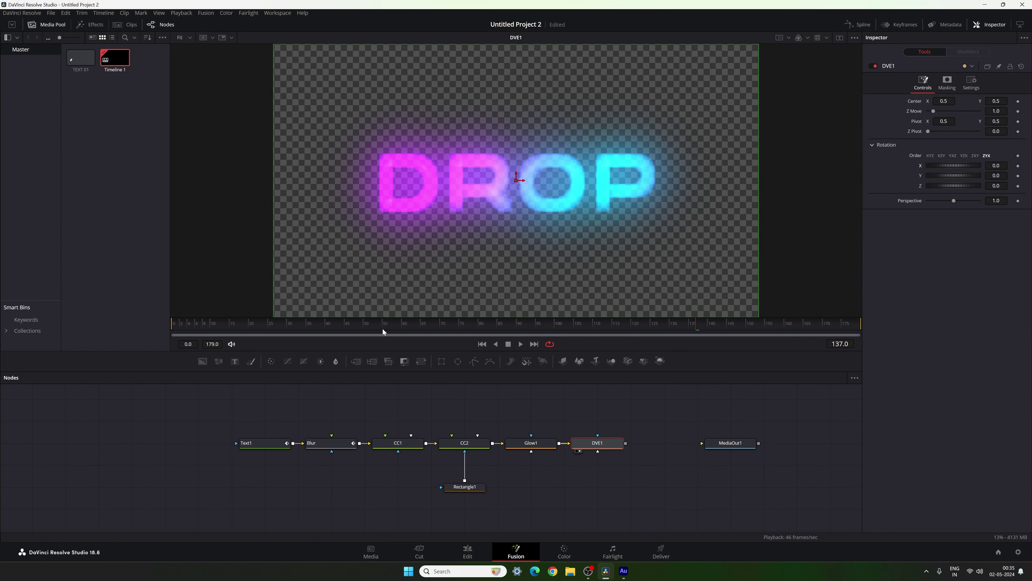
# Animate DVE1's X rotation with a keyframe of 0 at frame 60.
pyautogui.click(404, 330)
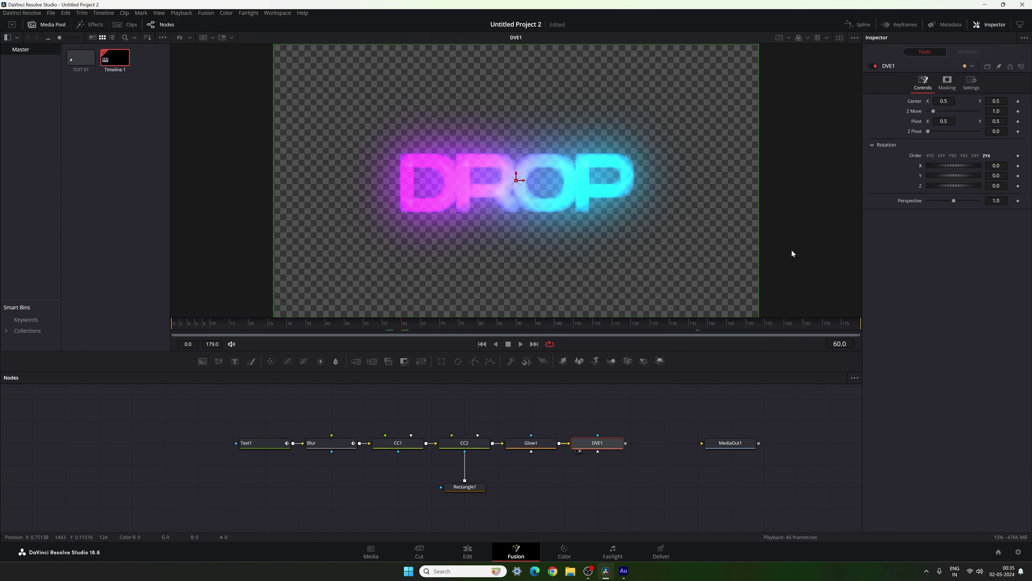
pyautogui.rightClick(920, 168)
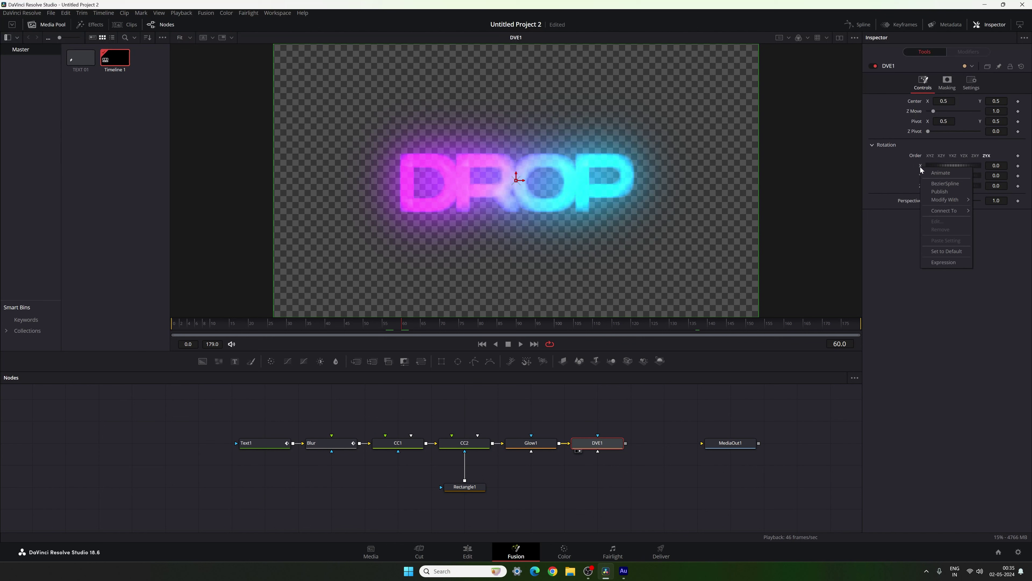
pyautogui.click(935, 173)
pyautogui.press('0')
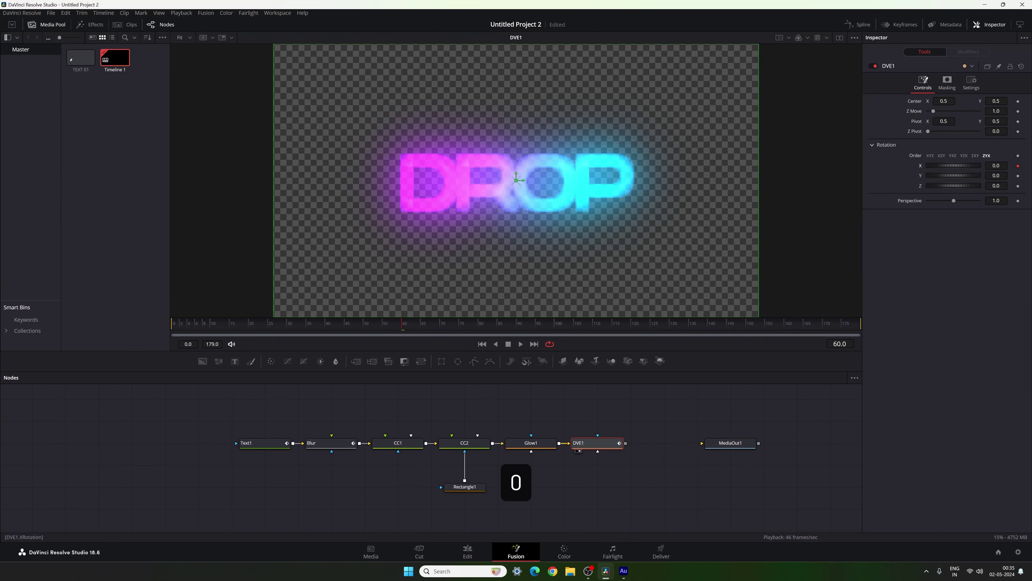
# Set a DVE1 X rotation keyframe of -90 at frame 0 and scrub through the flip animation.
pyautogui.moveTo(447, 326); pyautogui.dragTo(166, 350)
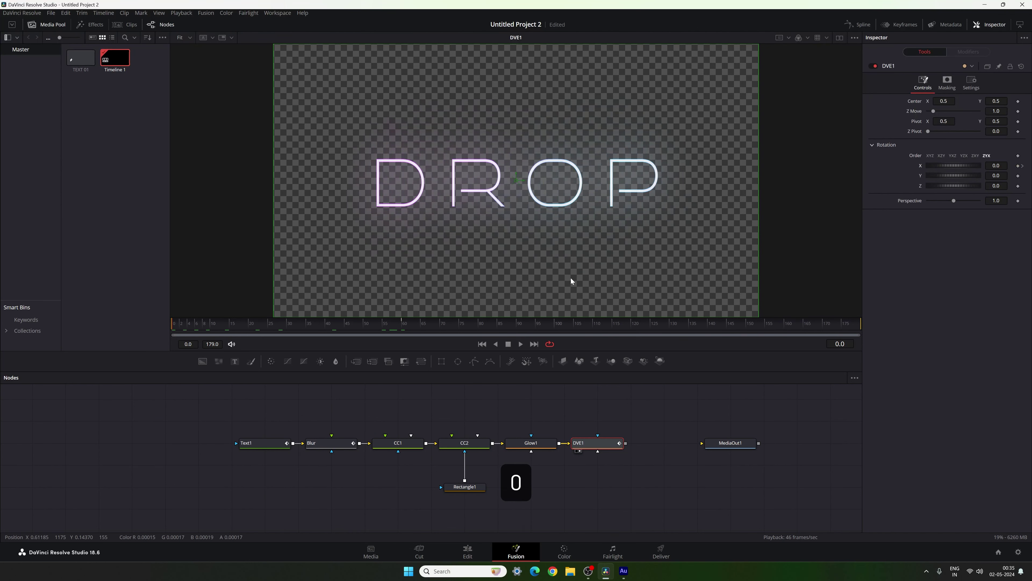
pyautogui.click(996, 166)
pyautogui.write('-90')
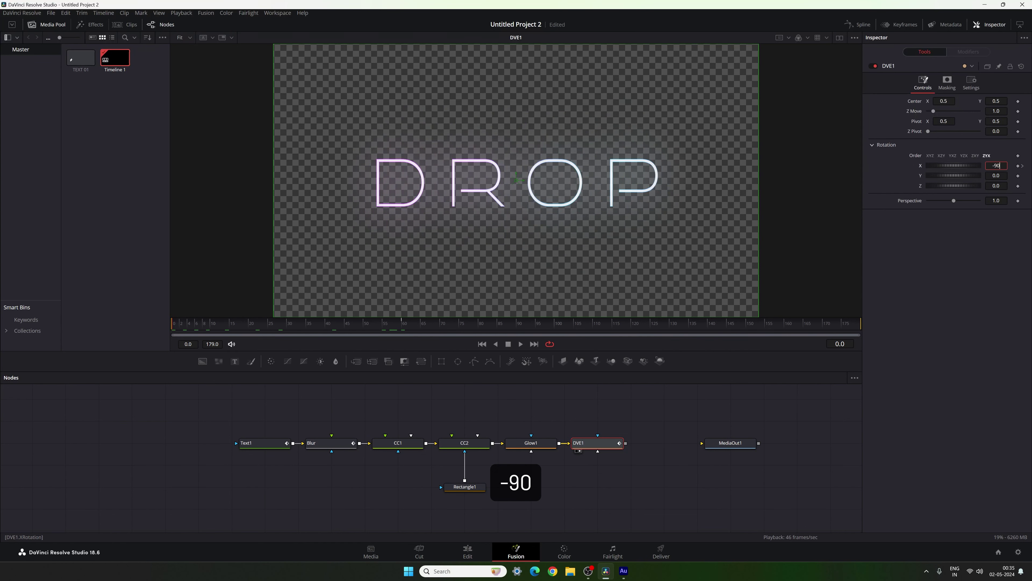
pyautogui.press('Tab')
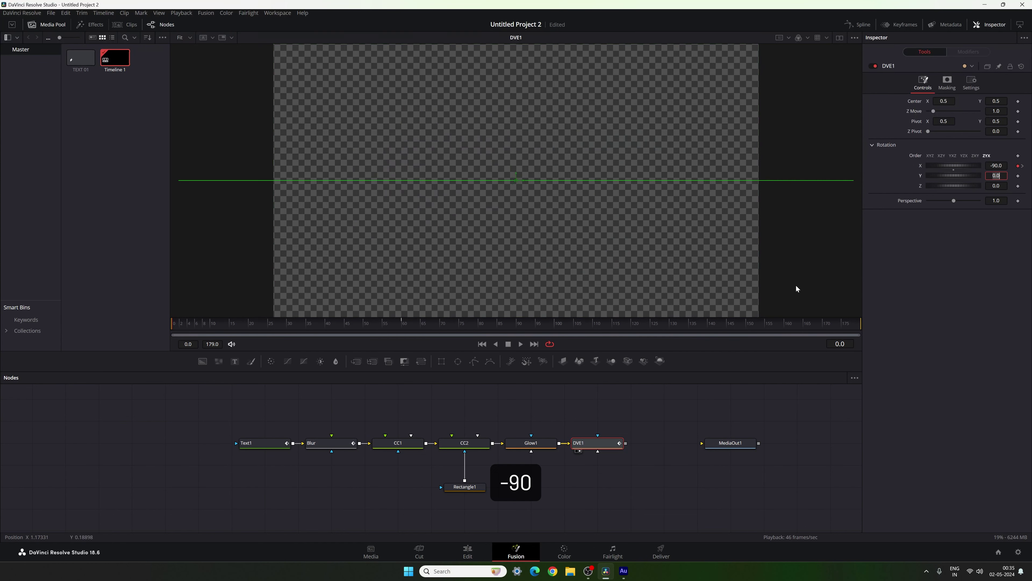
pyautogui.click(392, 401)
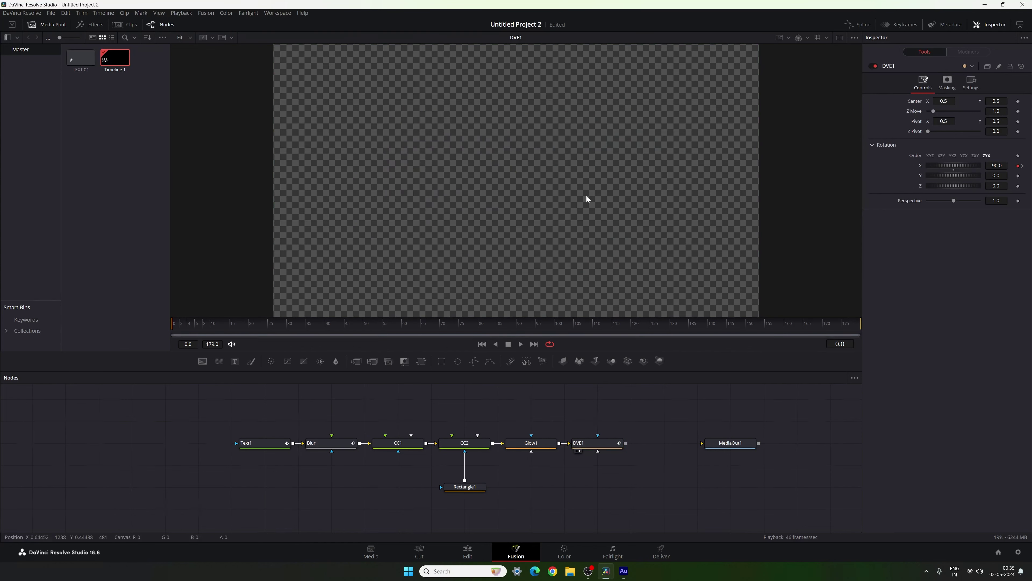
pyautogui.moveTo(182, 326); pyautogui.dragTo(385, 326)
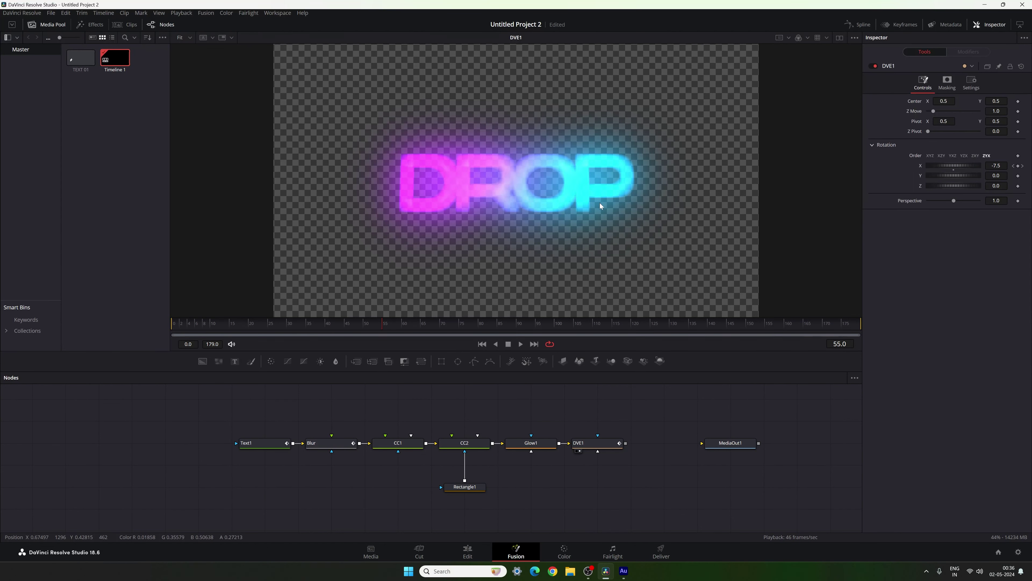
# Show only DVE1's X Rotation curve in an enlarged spline editor, scaled to fit, with the Blur curve hidden.
pyautogui.click(858, 24)
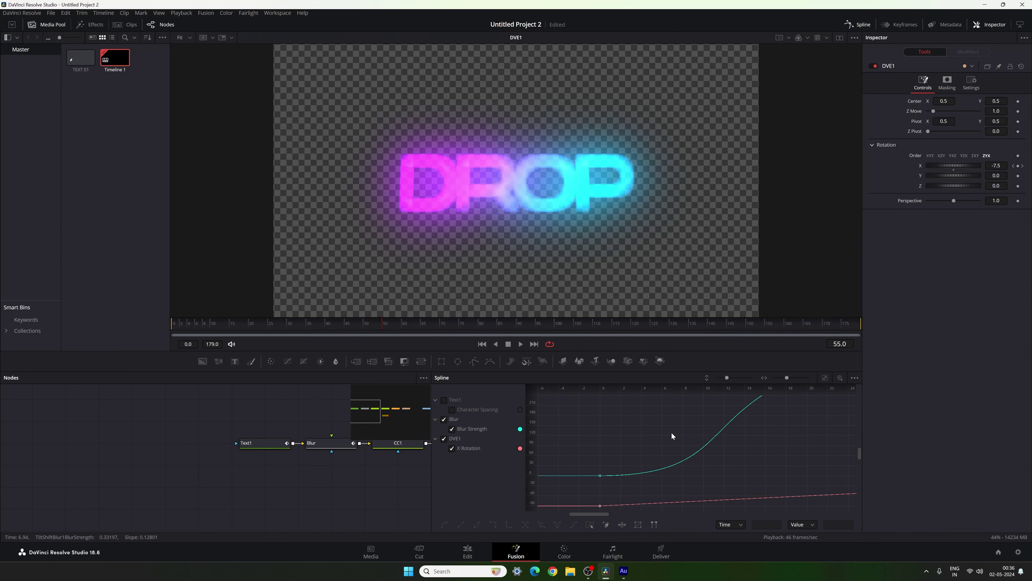
pyautogui.press('F4')
pyautogui.moveTo(652, 373); pyautogui.dragTo(652, 336)
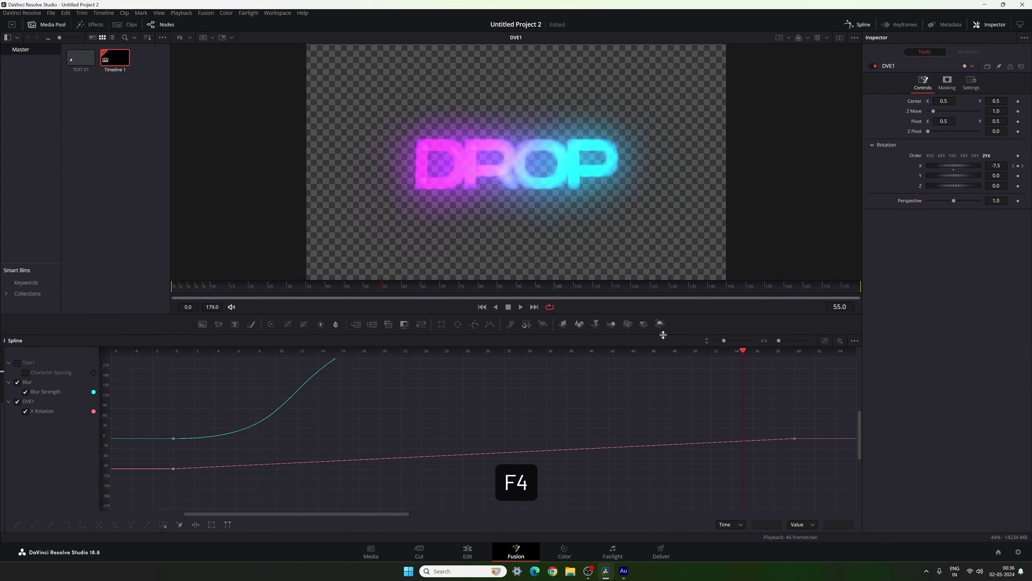
pyautogui.click(17, 382)
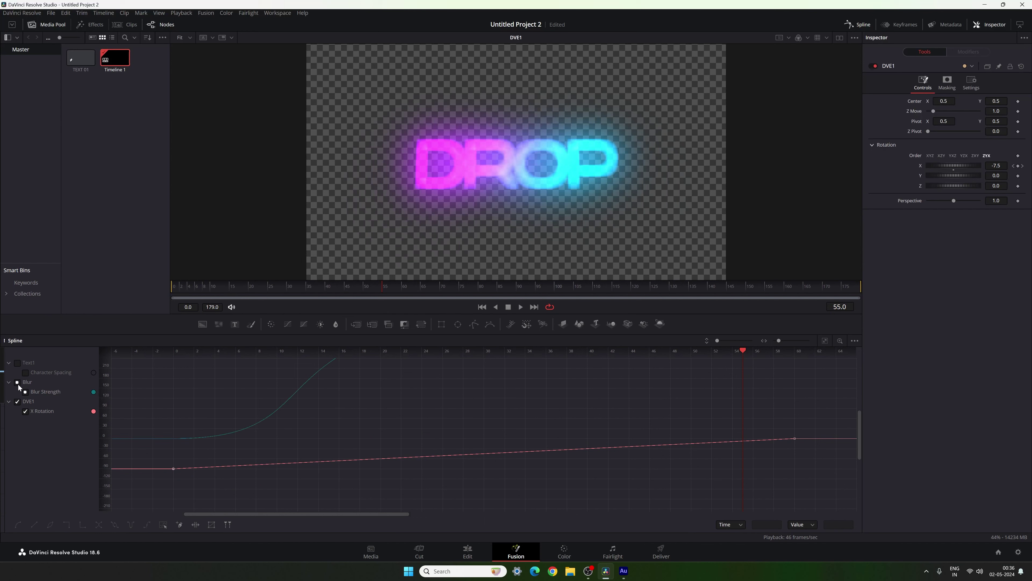
pyautogui.click(824, 341)
# Smooth DVE1's X Rotation keyframes, stretch the end keyframe's ease handle back to frame 0, and play the animation from the start.
pyautogui.moveTo(810, 364); pyautogui.dragTo(161, 503)
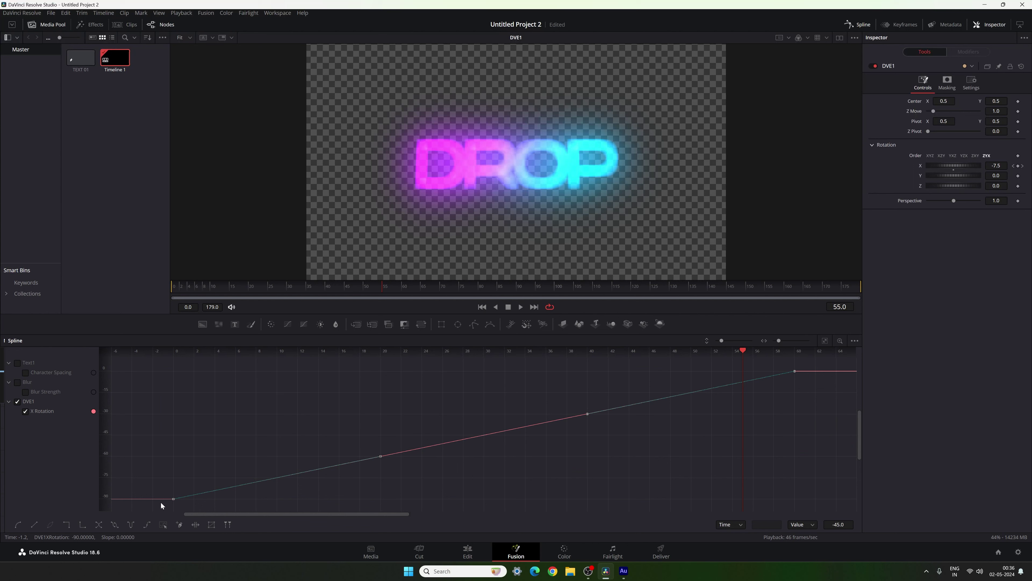
pyautogui.press('s')
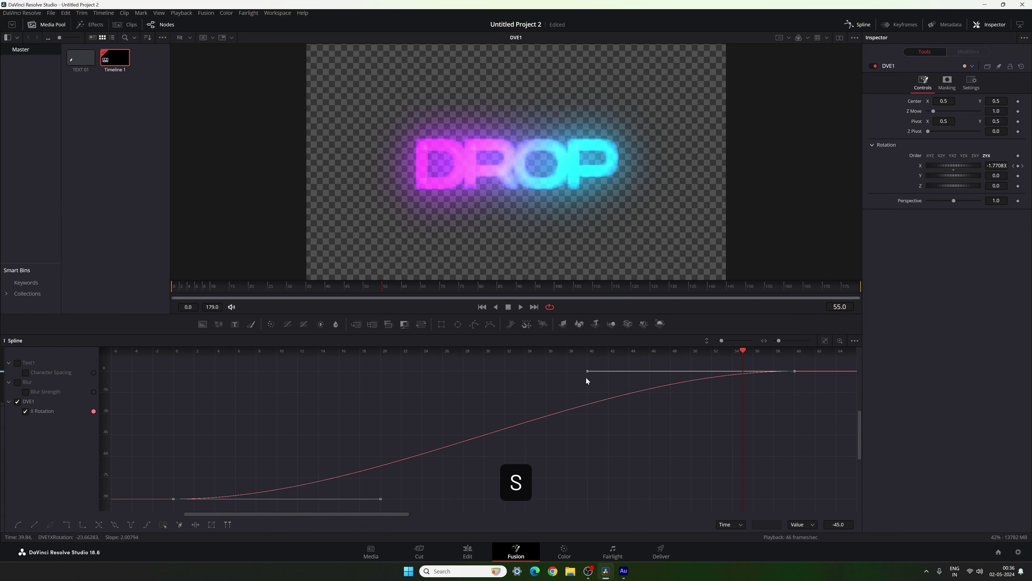
pyautogui.moveTo(587, 371); pyautogui.dragTo(172, 372)
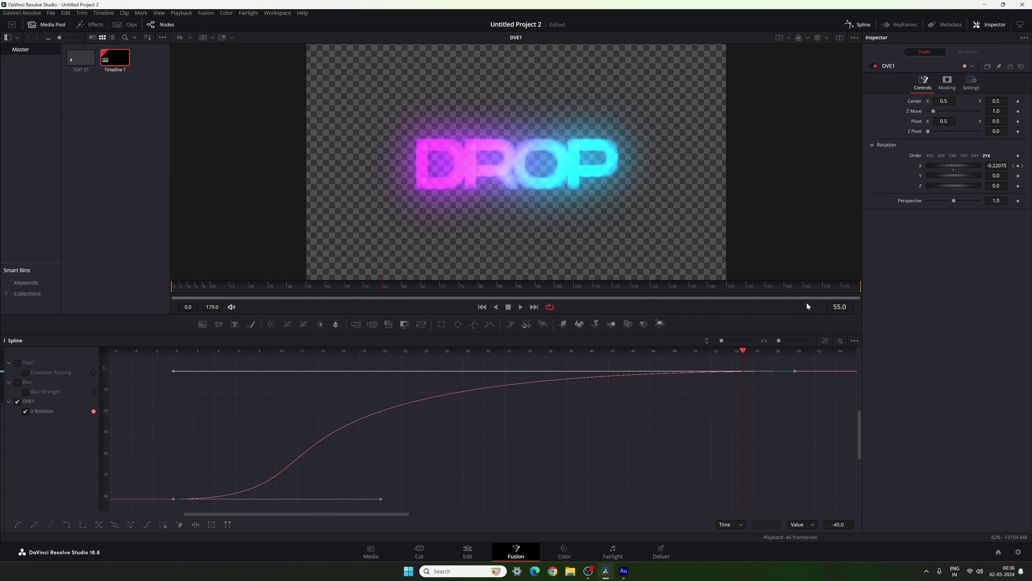
pyautogui.click(865, 27)
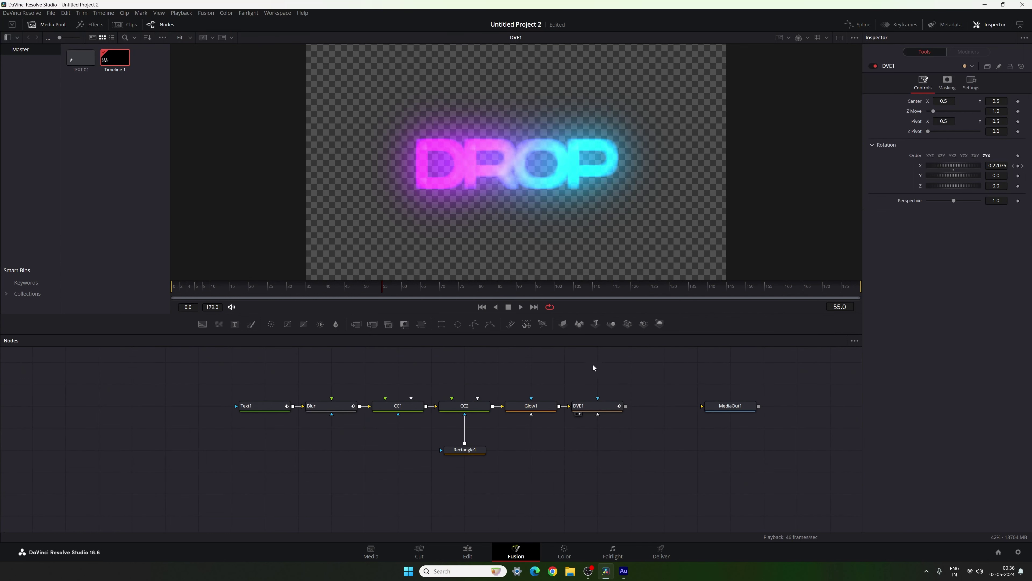
pyautogui.click(482, 306)
pyautogui.click(521, 307)
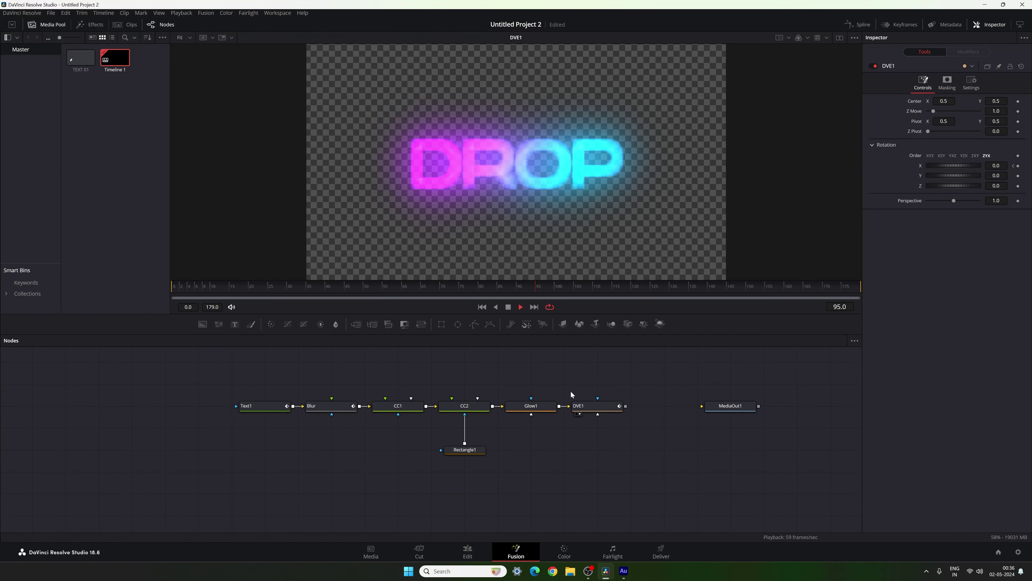
pyautogui.press('space')
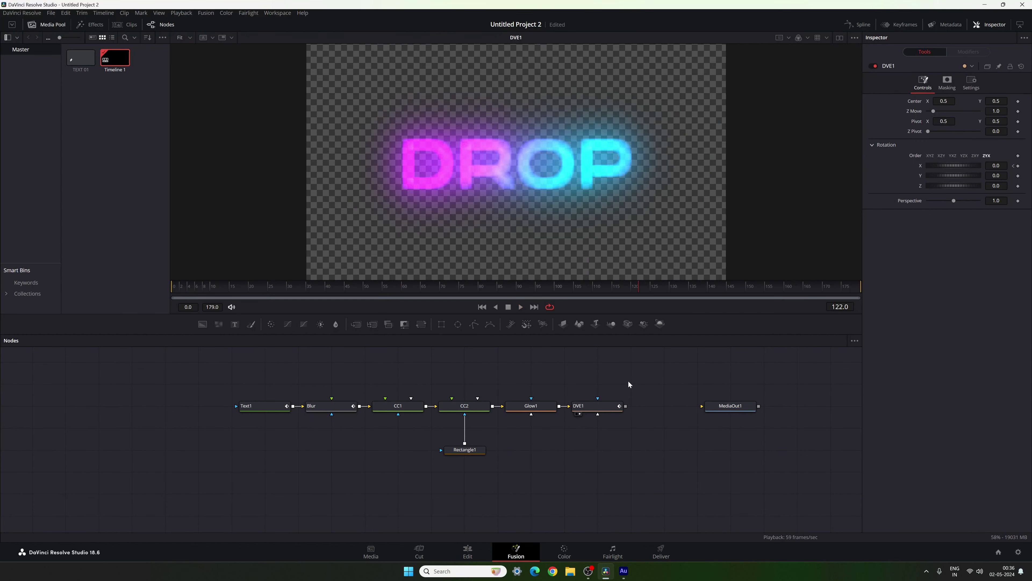
# Add a Transform node after DVE1, show it in the viewer, and move MediaOut1 away from the chain.
pyautogui.click(609, 409)
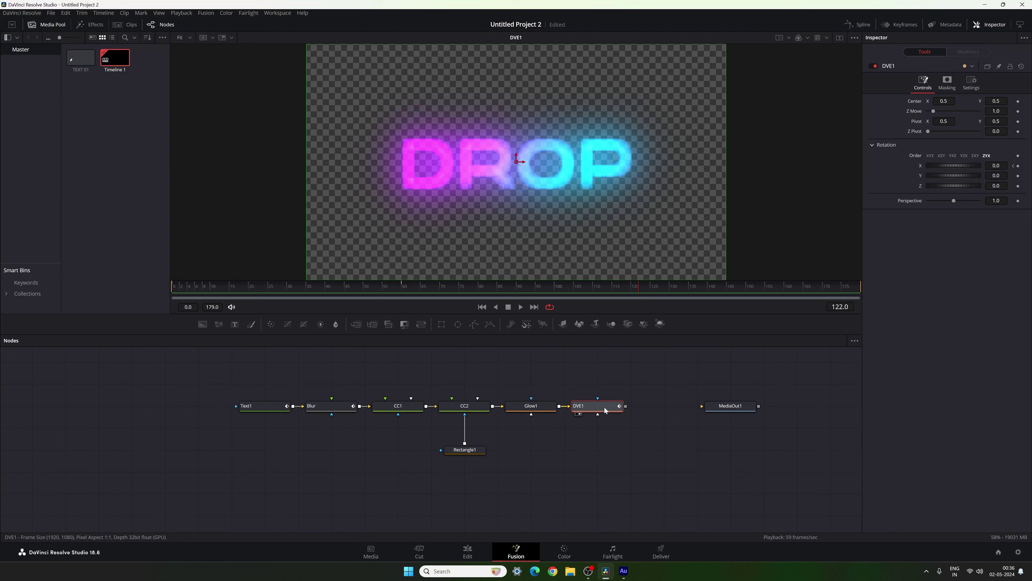
pyautogui.click(422, 325)
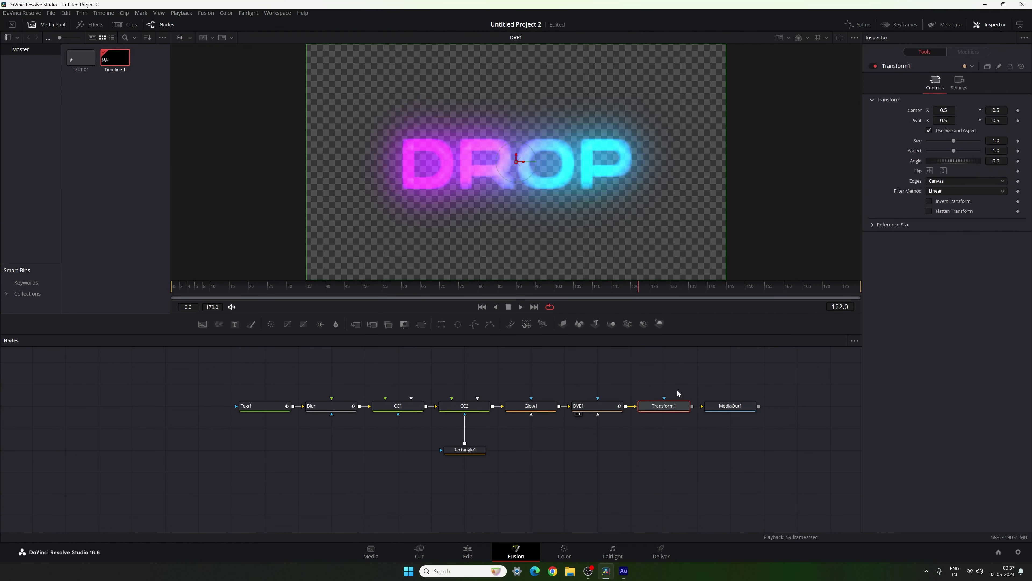
pyautogui.moveTo(664, 405); pyautogui.dragTo(629, 196)
pyautogui.moveTo(726, 407); pyautogui.dragTo(793, 495)
pyautogui.click(665, 409)
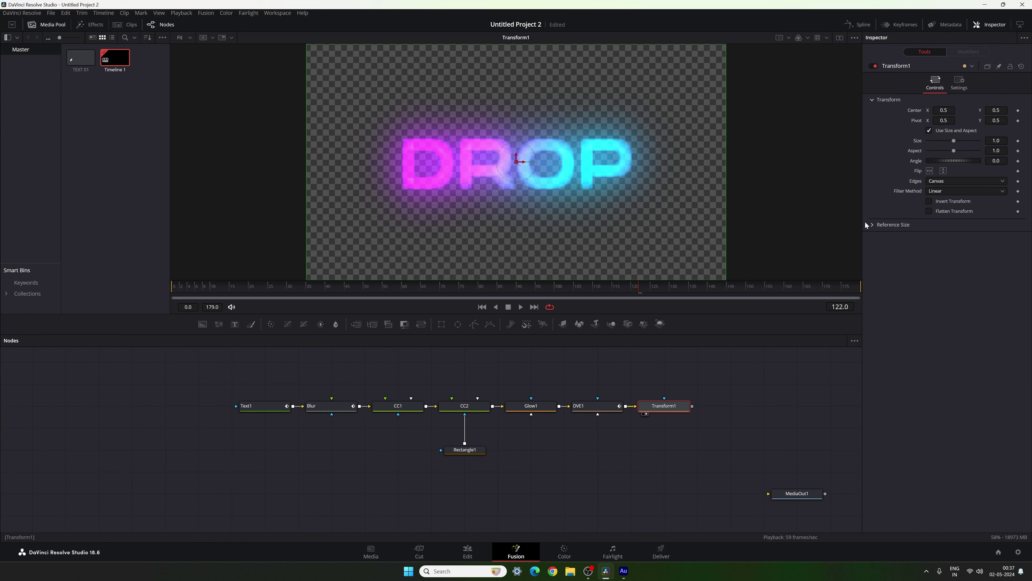
# Animate Transform1's Size with a keyframe at frame 179 and a value of 0.6 at frame 0.
pyautogui.moveTo(775, 291); pyautogui.dragTo(884, 296)
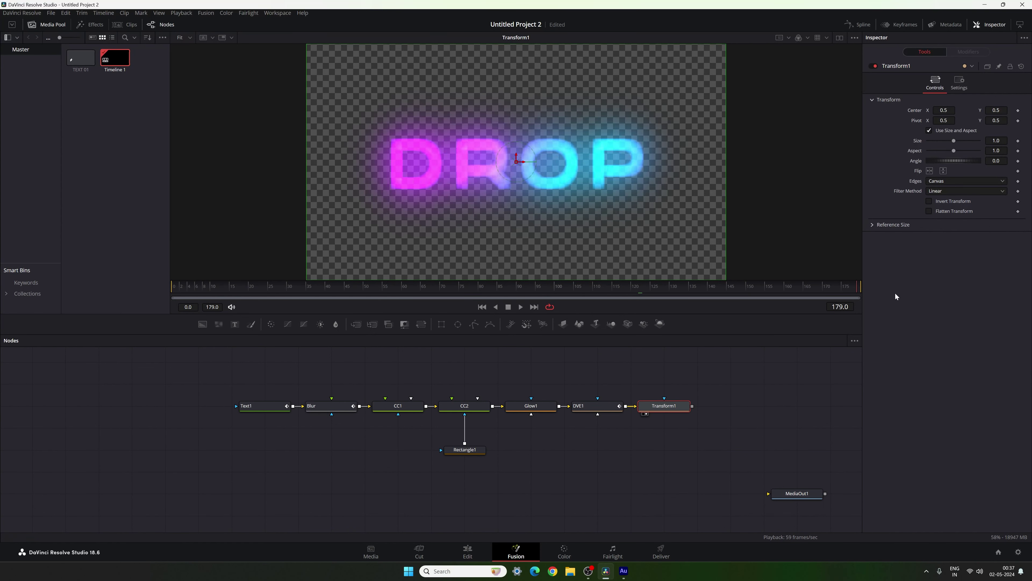
pyautogui.click(1018, 141)
pyautogui.press('Home')
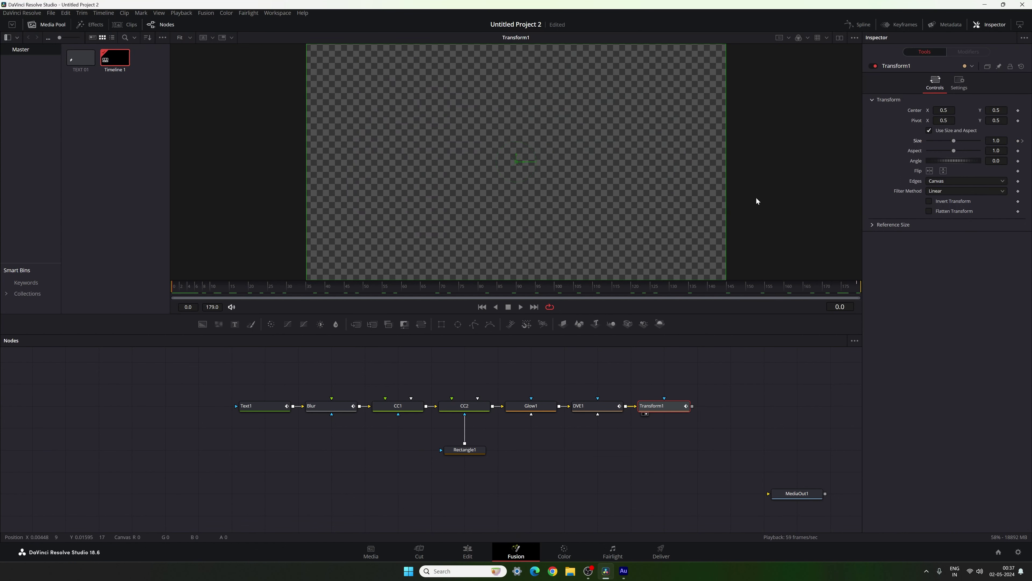
pyautogui.click(996, 140)
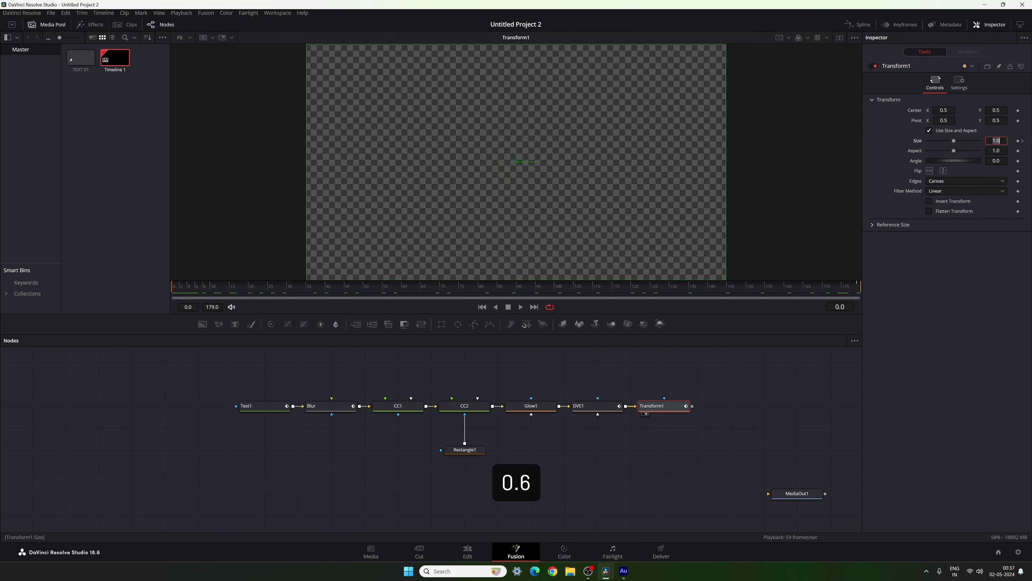
pyautogui.write('0.6')
pyautogui.press('Tab')
# Set Transform1's Size to 0.75 at frame 179 and play the animation from the start.
pyautogui.press('End')
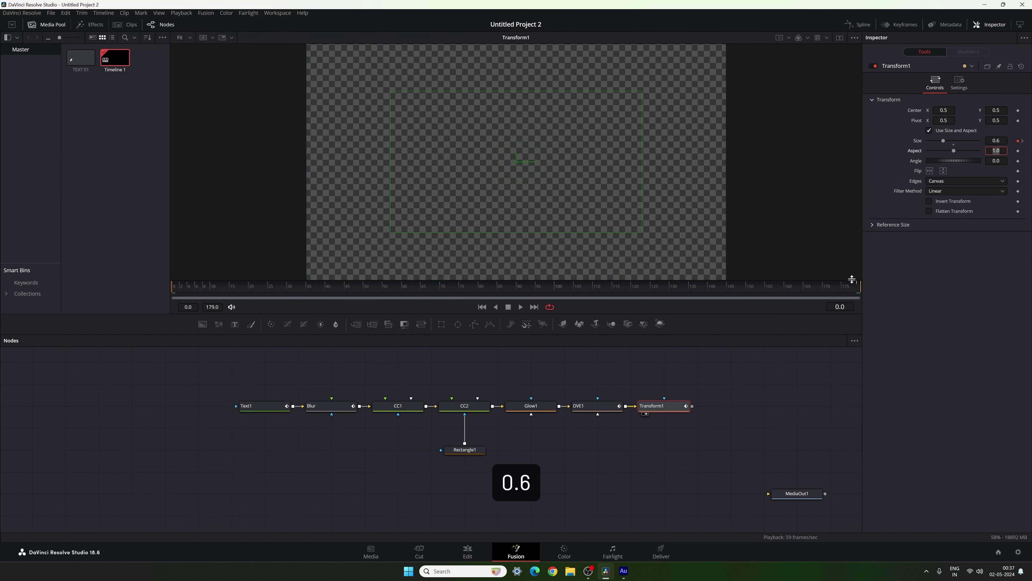
pyautogui.click(996, 140)
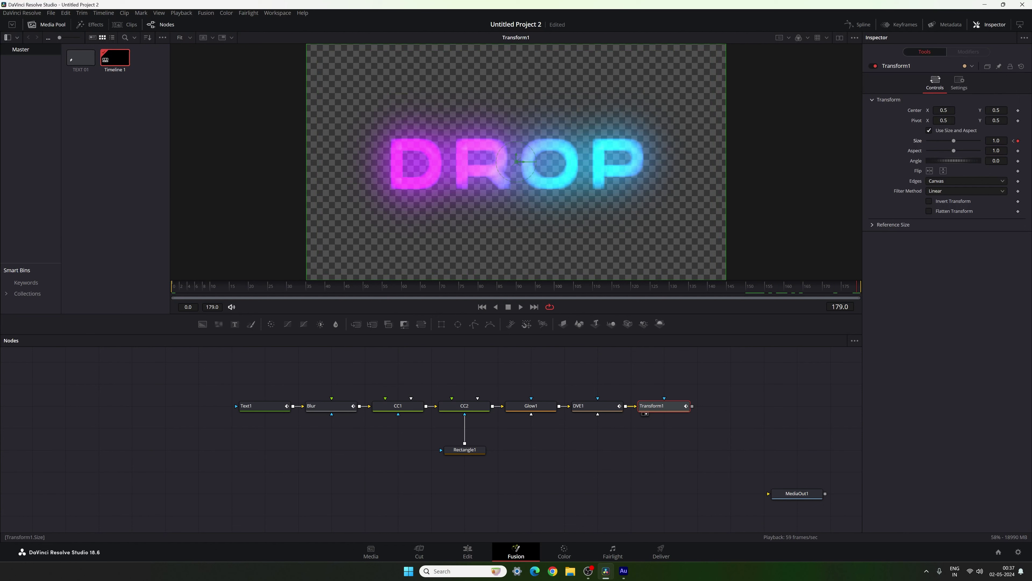
pyautogui.write('0.75')
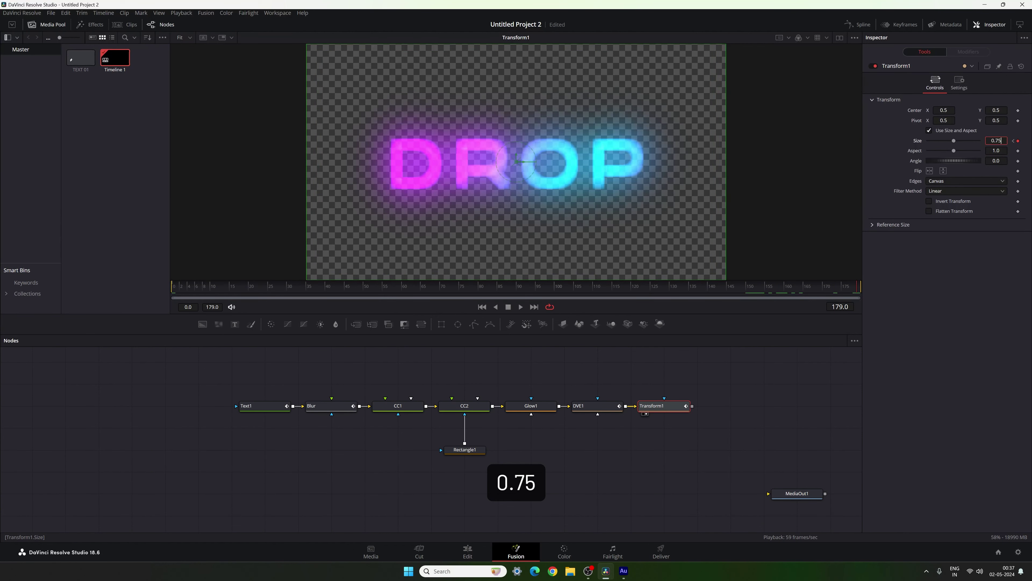
pyautogui.press('Tab')
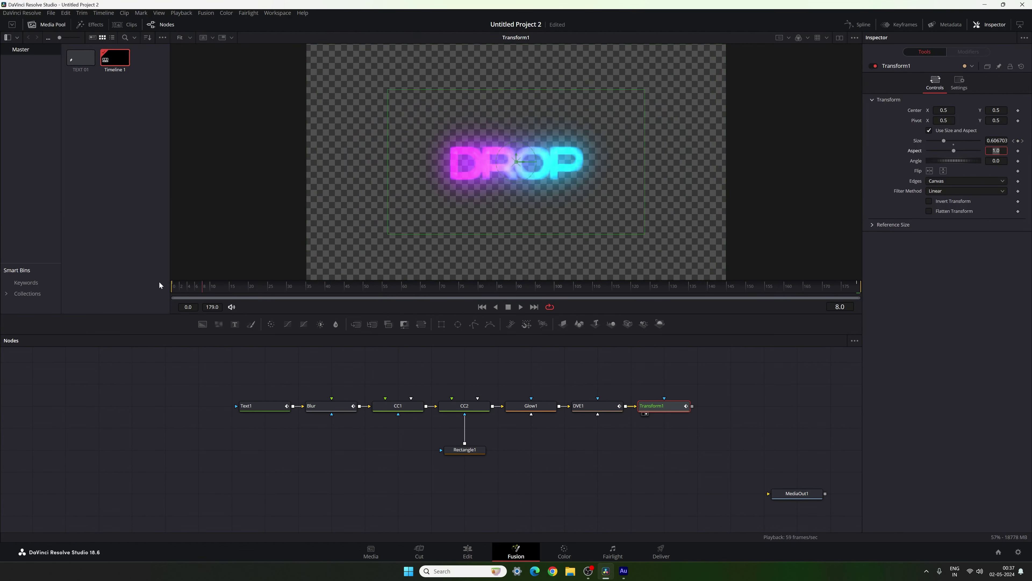
pyautogui.click(482, 307)
pyautogui.press('space')
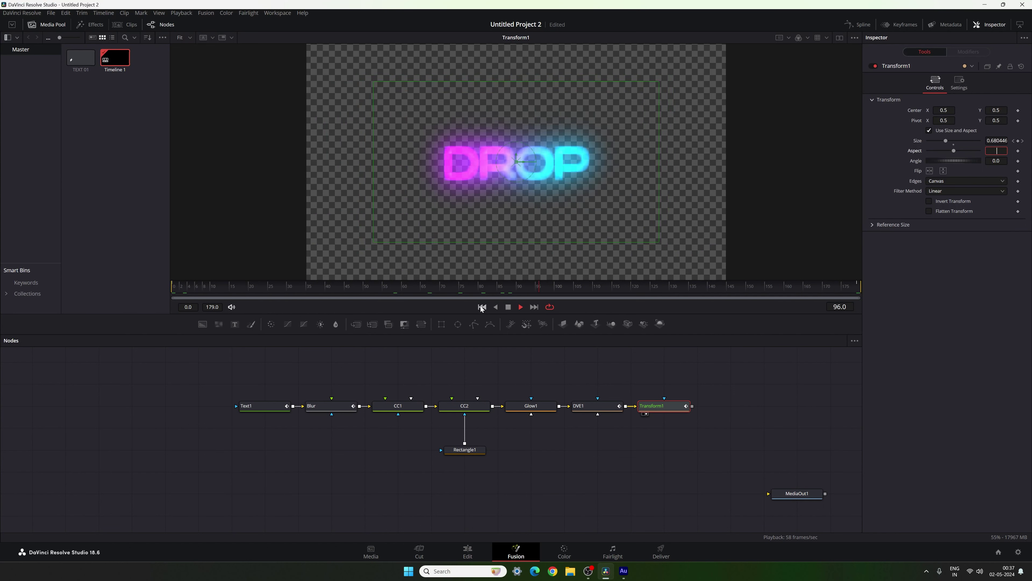
pyautogui.click(508, 306)
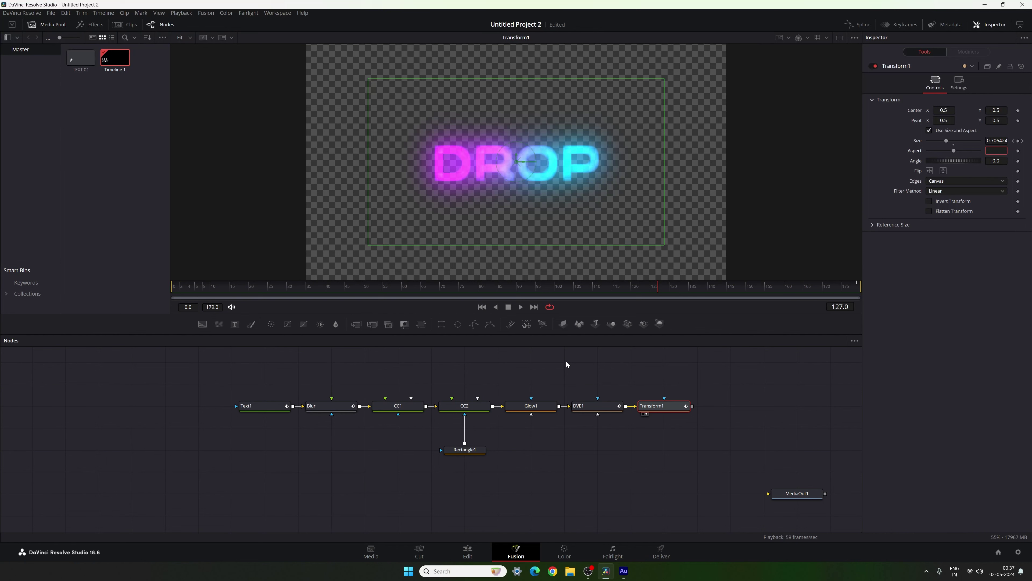
# Move MediaOut1 farther from the node chain to make room for more nodes.
pyautogui.moveTo(652, 472); pyautogui.dragTo(548, 470)
pyautogui.click(560, 468)
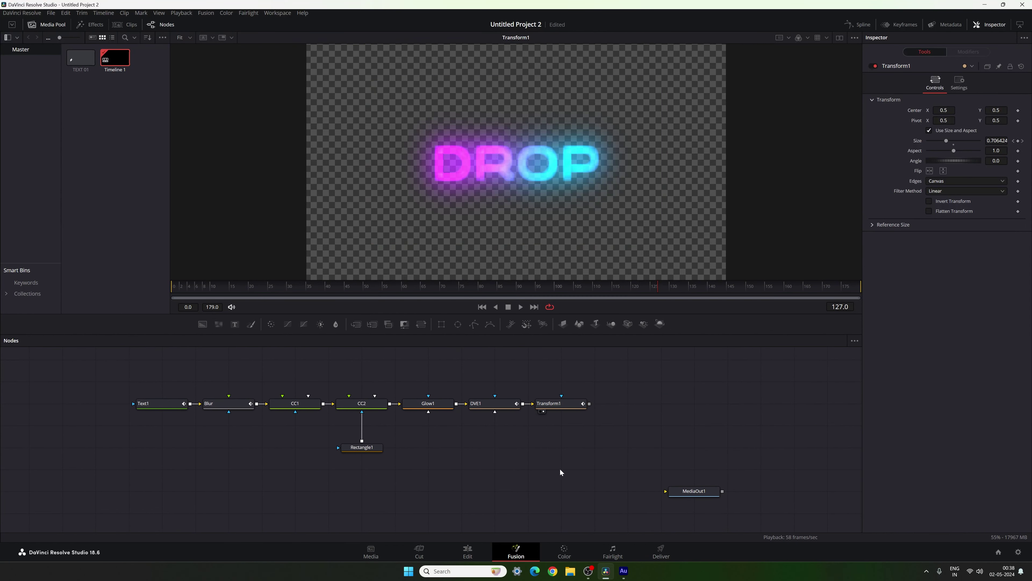
pyautogui.moveTo(694, 491); pyautogui.dragTo(794, 512)
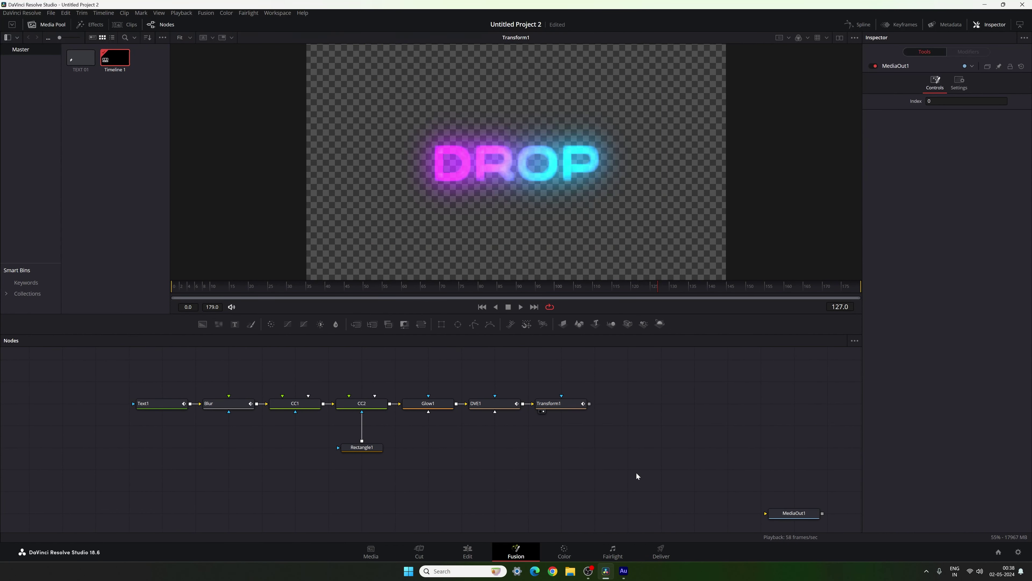
# Import the Pexels 879355 JPG photo from Downloads, add it to the node graph below Transform1, and show it in the viewer.
pyautogui.rightClick(102, 99)
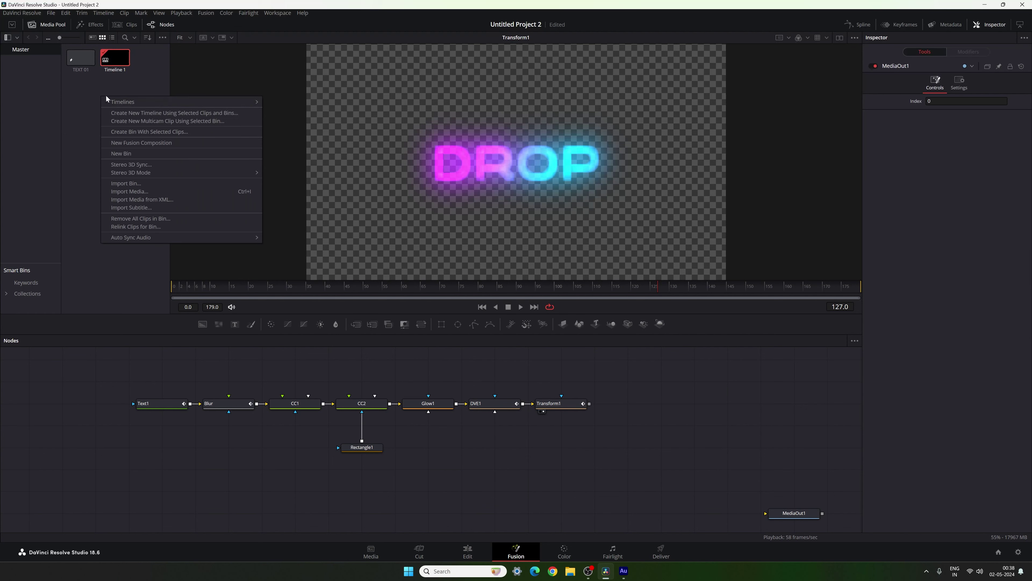
pyautogui.click(127, 192)
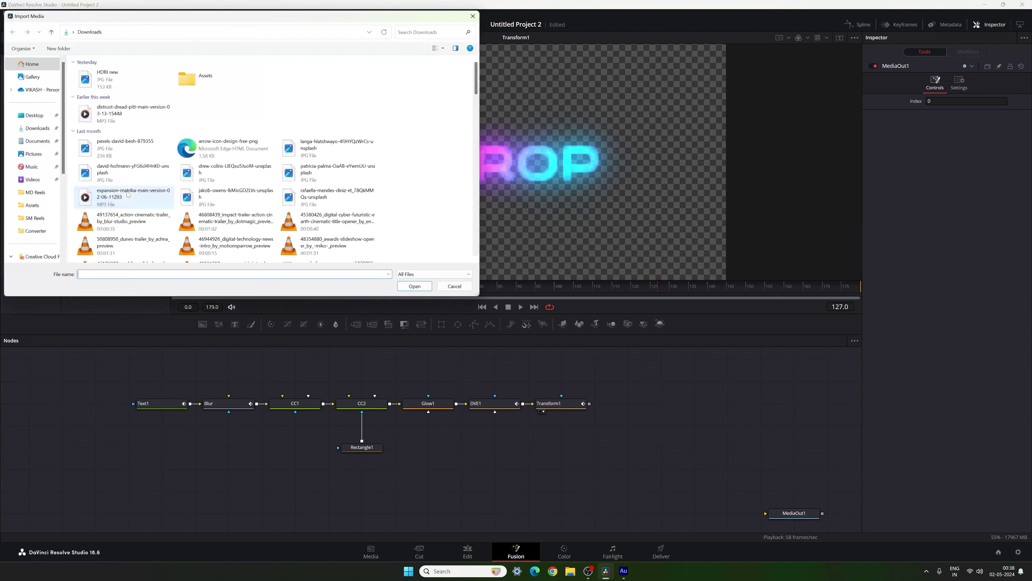
pyautogui.click(118, 149)
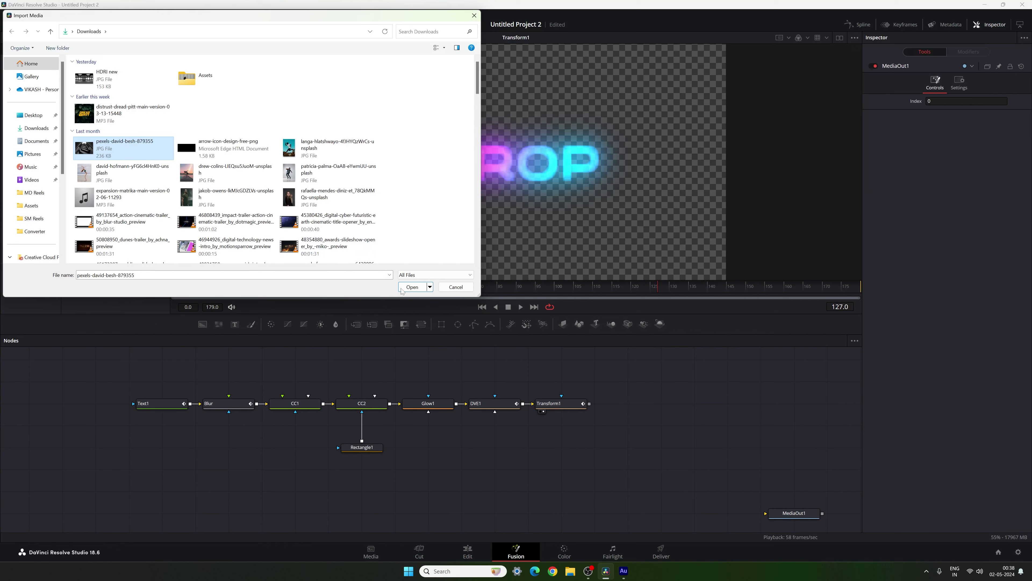
pyautogui.click(411, 287)
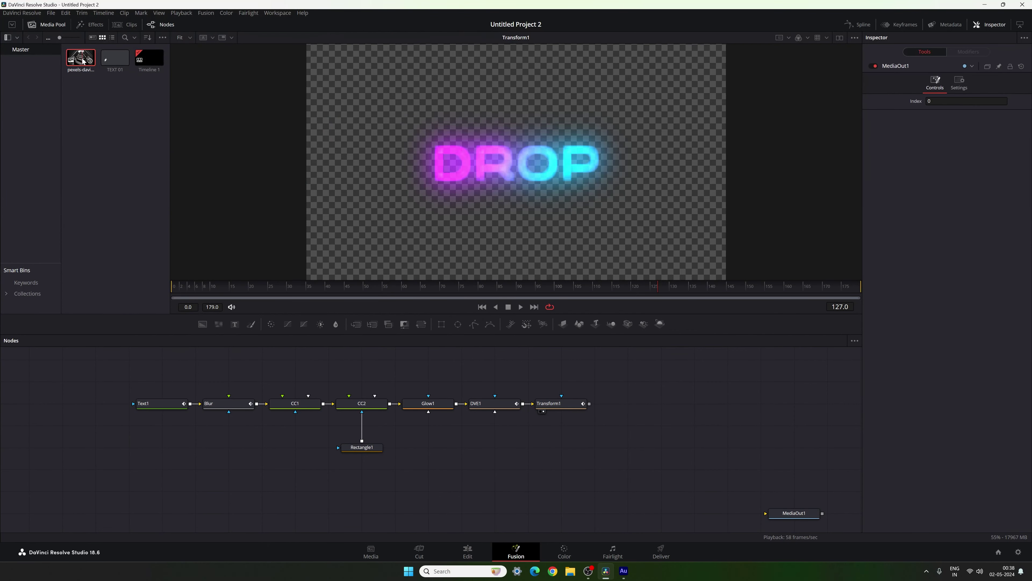
pyautogui.moveTo(83, 61); pyautogui.dragTo(593, 171)
pyautogui.moveTo(638, 120); pyautogui.dragTo(637, 168)
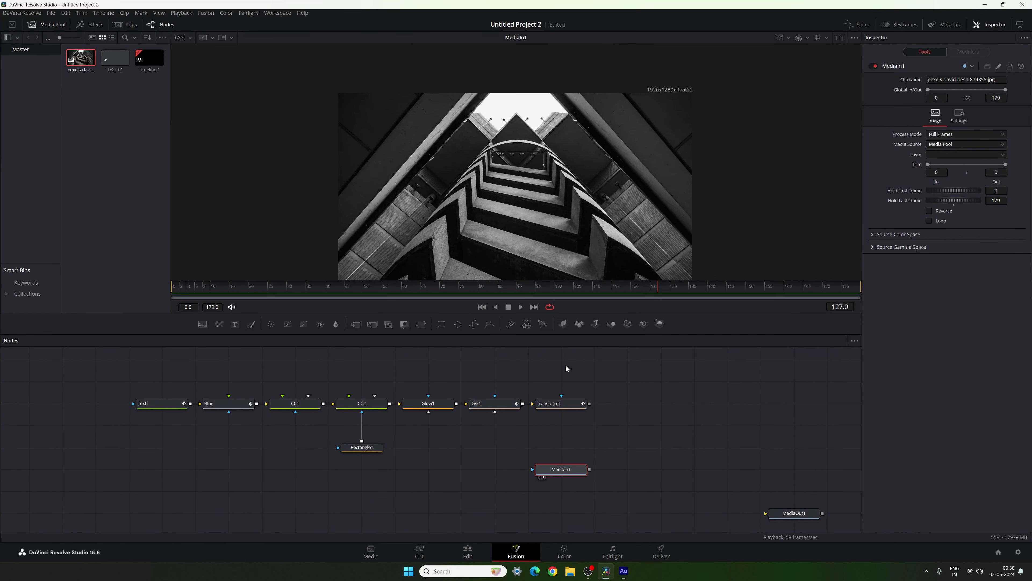
# Add a Background node beside MediaIn1, left unconnected.
pyautogui.click(610, 428)
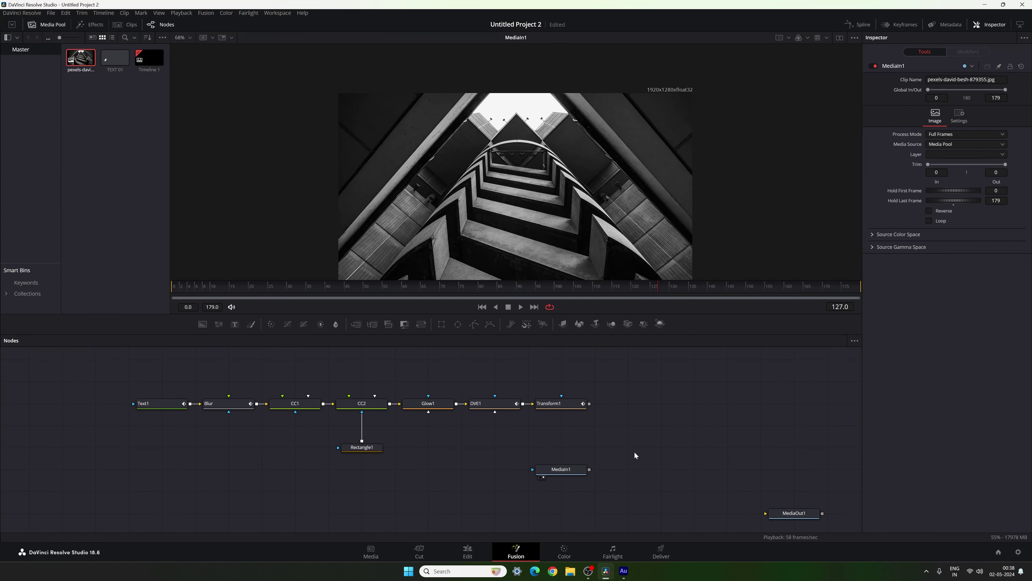
pyautogui.moveTo(634, 451); pyautogui.dragTo(604, 434)
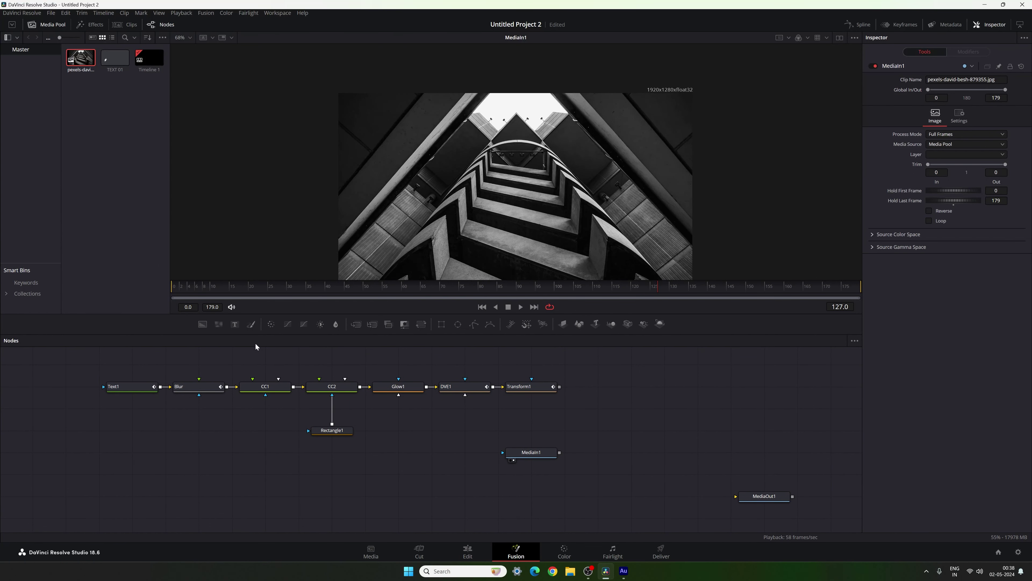
pyautogui.moveTo(202, 324); pyautogui.dragTo(609, 480)
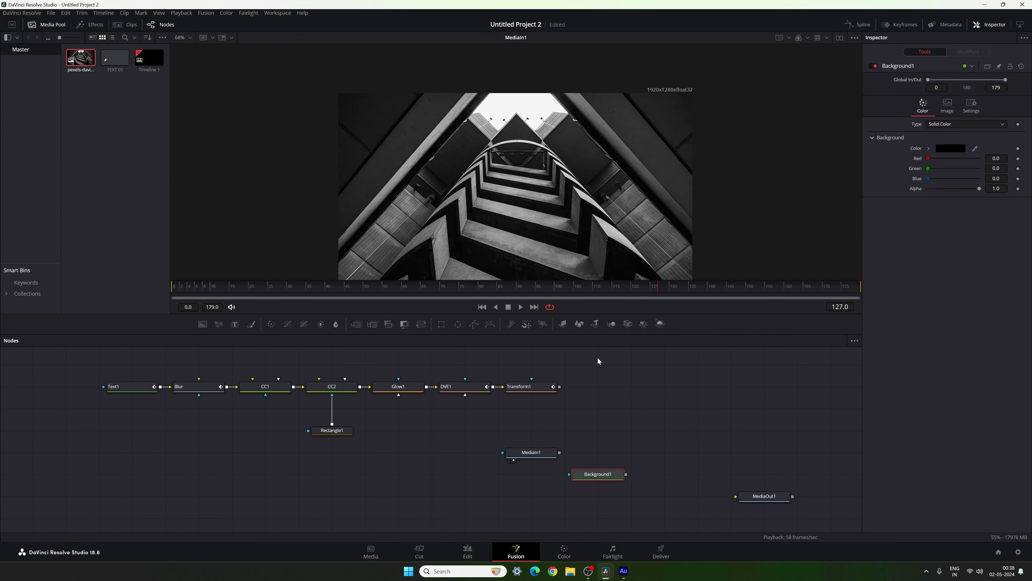
pyautogui.click(634, 461)
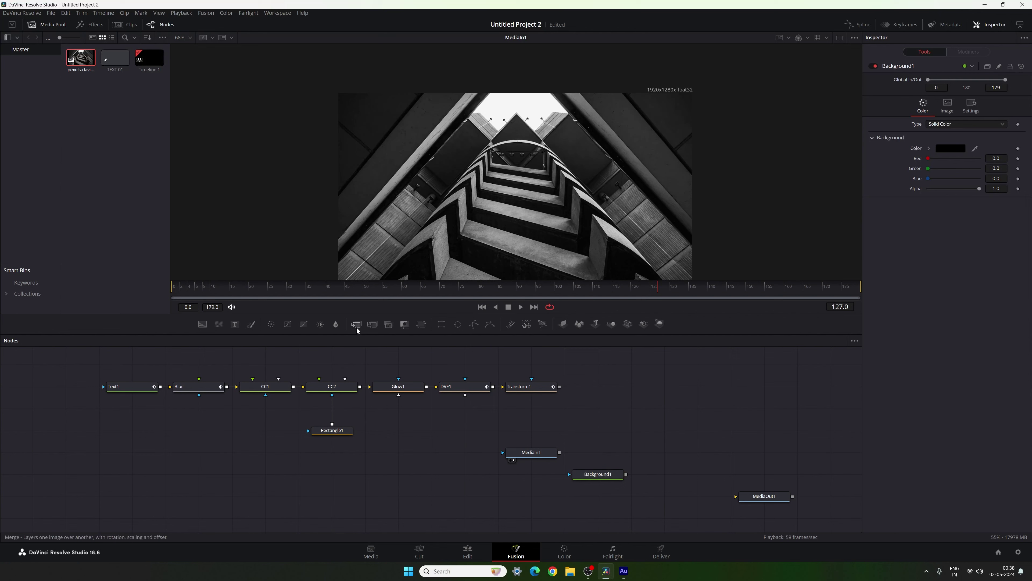
# Merge MediaIn1 as the foreground over Background1 with a new Merge node, and show the merge fitted in the viewer.
pyautogui.moveTo(356, 327); pyautogui.dragTo(597, 473)
pyautogui.moveTo(603, 430); pyautogui.dragTo(528, 454)
pyautogui.moveTo(638, 425); pyautogui.dragTo(604, 447)
pyautogui.press('1')
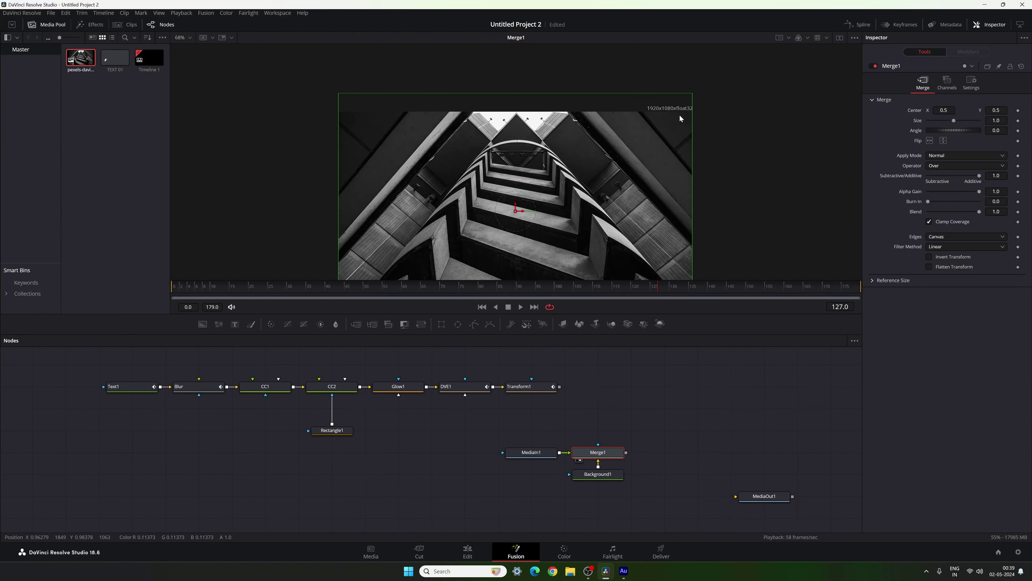
pyautogui.click(190, 39)
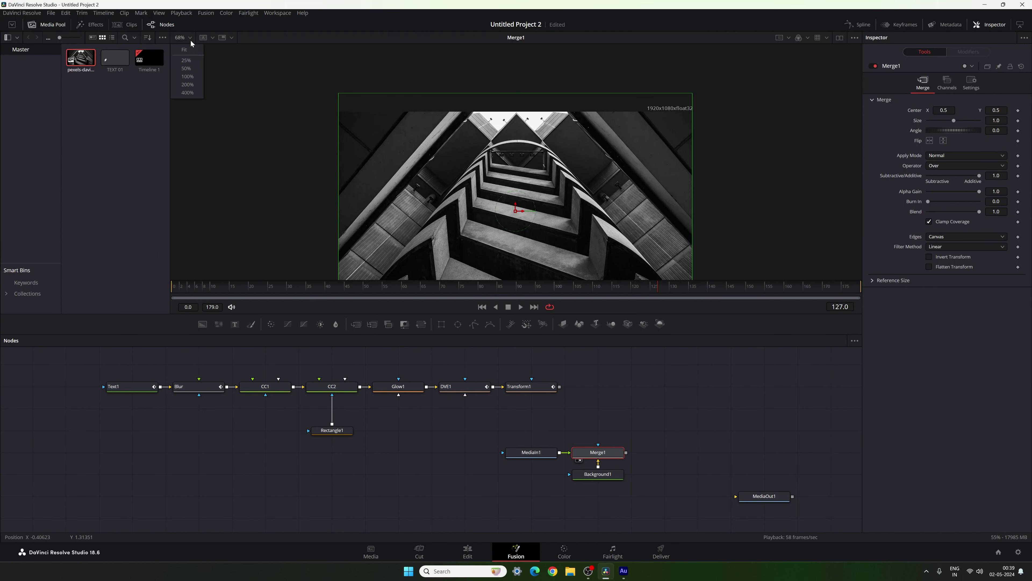
pyautogui.click(193, 51)
pyautogui.click(657, 420)
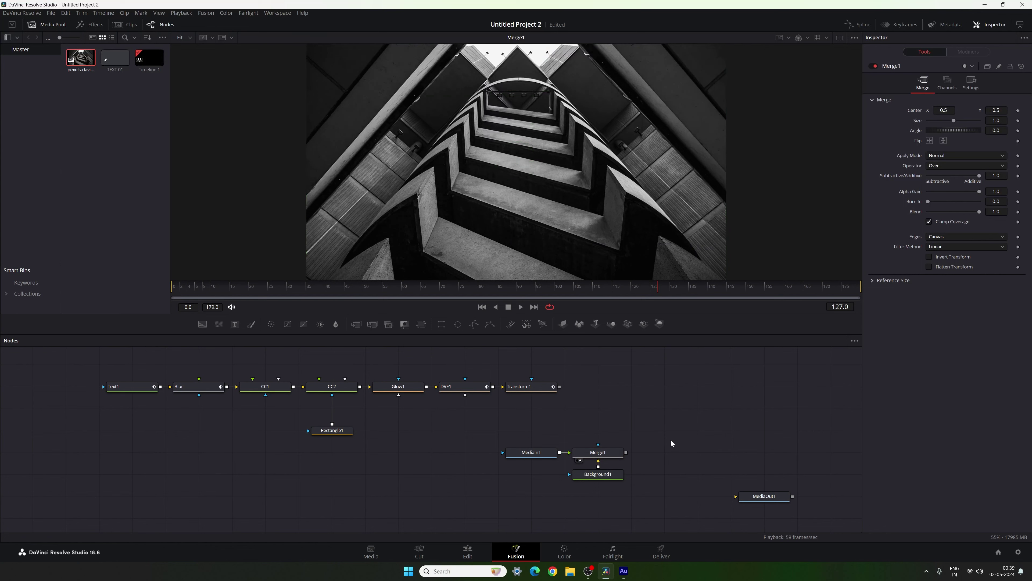
# Add a Color Corrector node after Merge1 and set its saturation to 0.
pyautogui.click(616, 452)
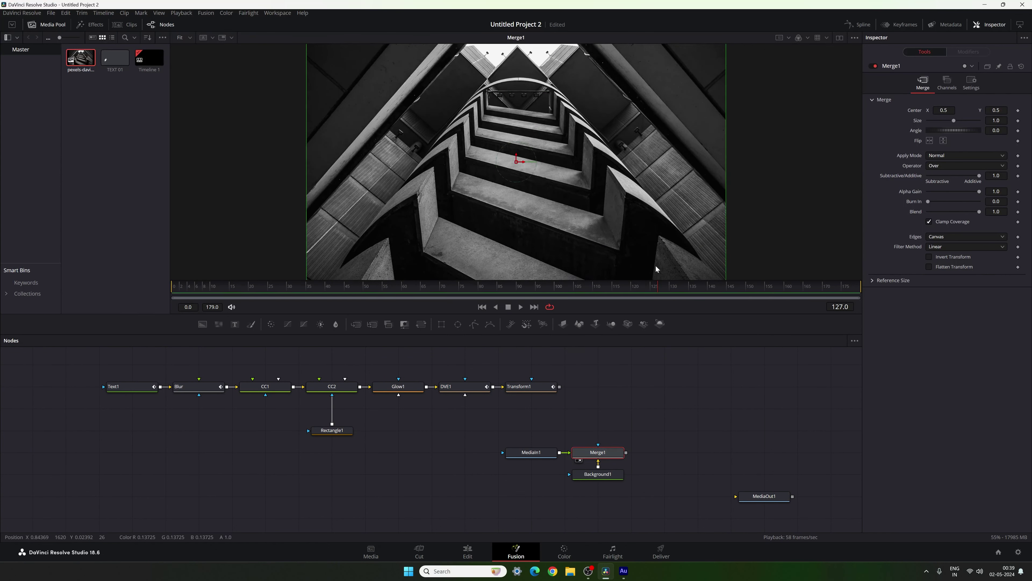
pyautogui.click(273, 328)
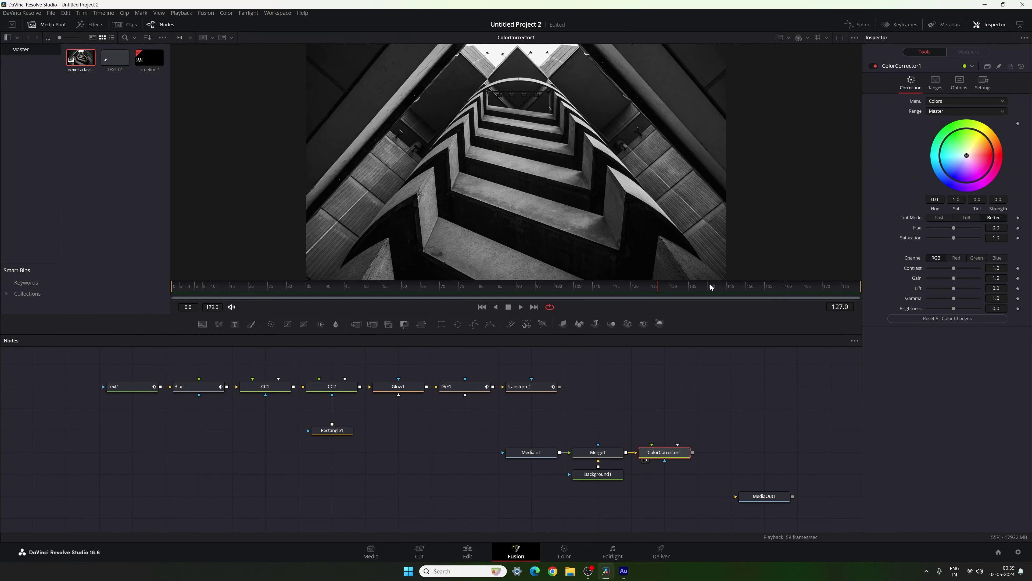
pyautogui.moveTo(954, 241); pyautogui.dragTo(899, 240)
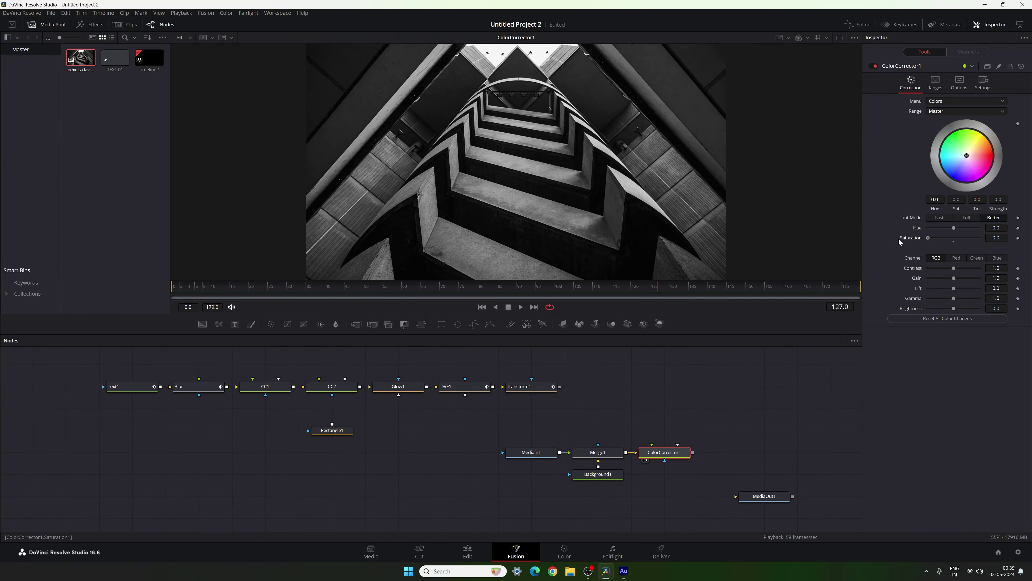
# Darken the photo in ColorCorrector1 by setting the gain to 0.2 and the gamma to 0.58.
pyautogui.moveTo(954, 279); pyautogui.dragTo(935, 279)
pyautogui.click(996, 279)
pyautogui.press('BackSpace')
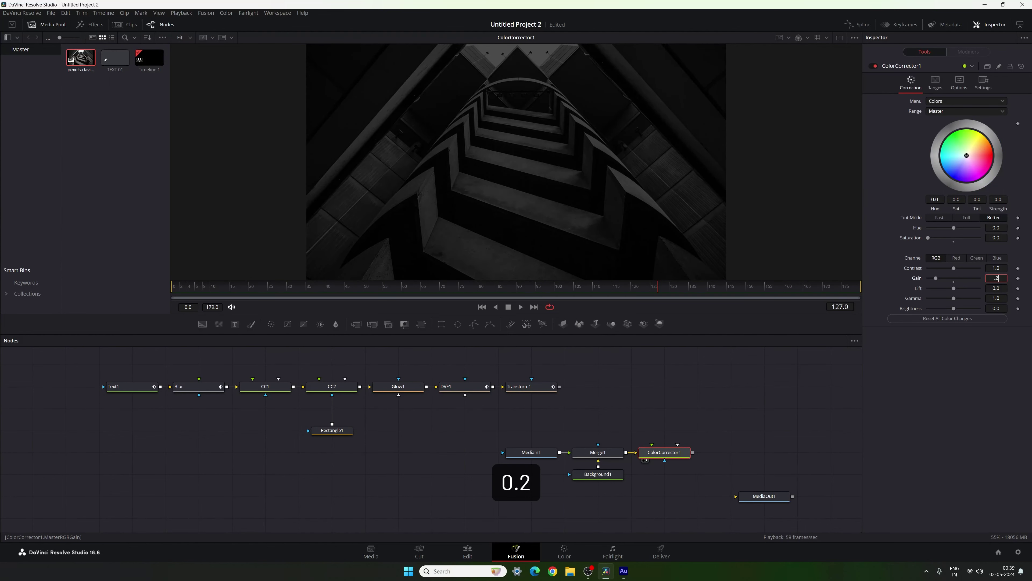
pyautogui.write('.2')
pyautogui.press('Tab')
pyautogui.moveTo(954, 298); pyautogui.dragTo(941, 298)
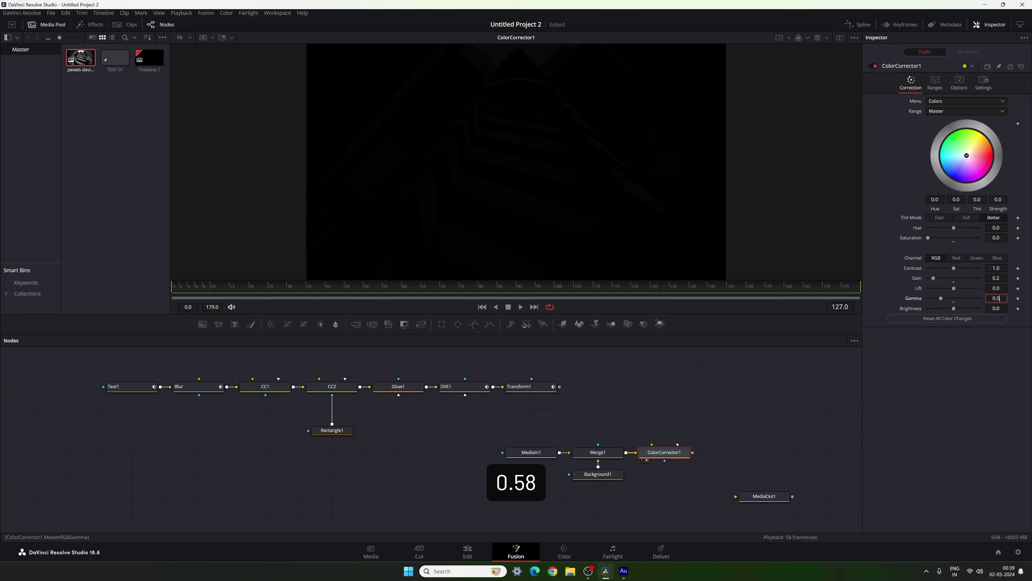
pyautogui.write('8')
pyautogui.press('Tab')
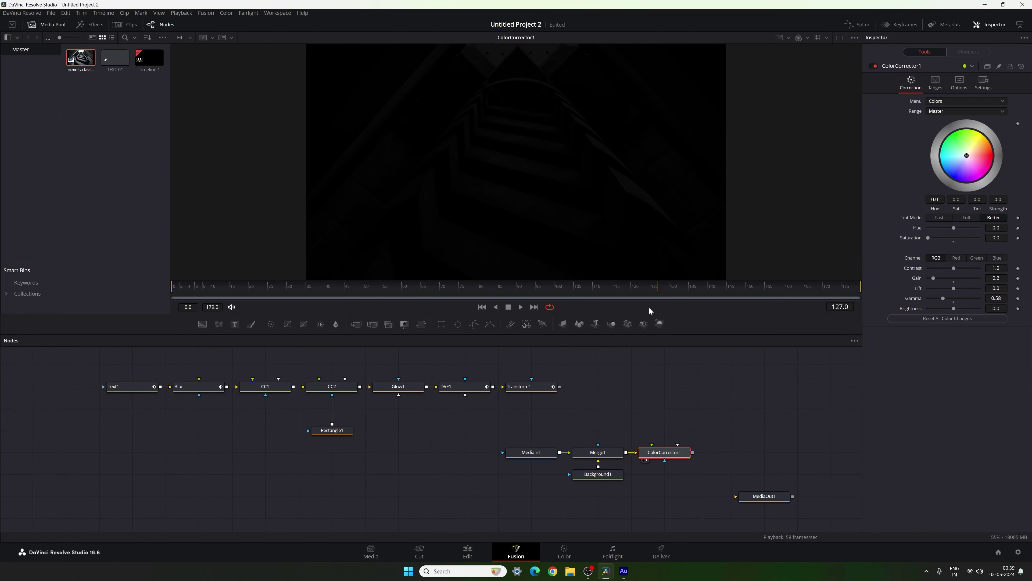
# Add a Transform node after ColorCorrector1 and show it in the viewer.
pyautogui.hscroll(3, 671, 419)
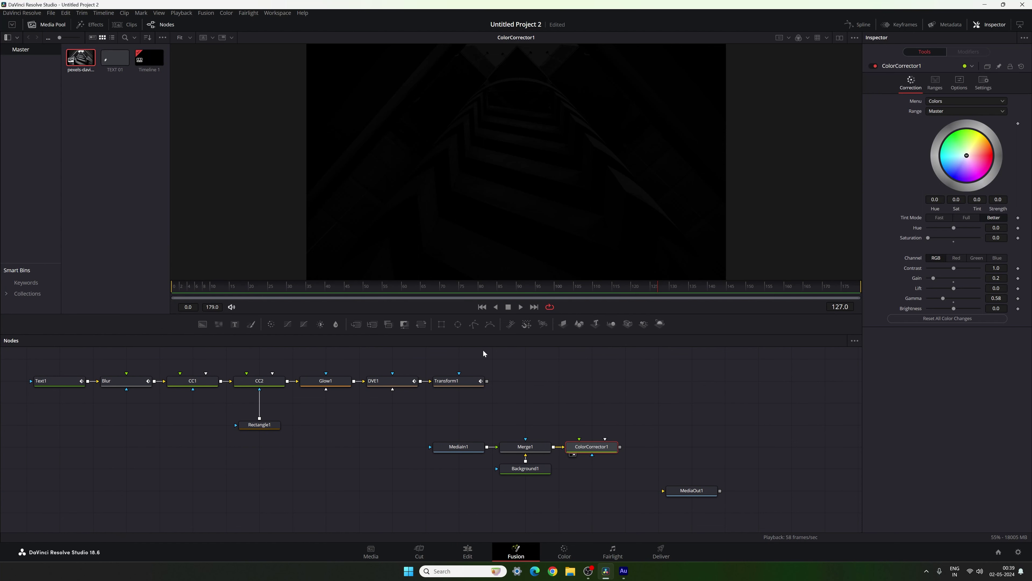
pyautogui.click(422, 325)
pyautogui.press('1')
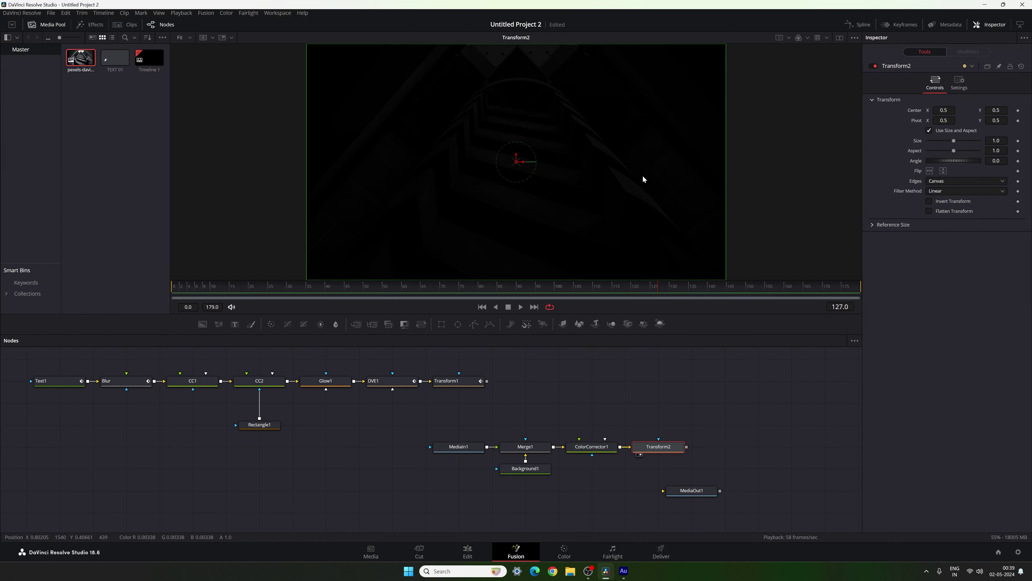
# Set a keyframe for Transform2's size at 1.0 on the last frame, 179.
pyautogui.moveTo(681, 293); pyautogui.dragTo(840, 295)
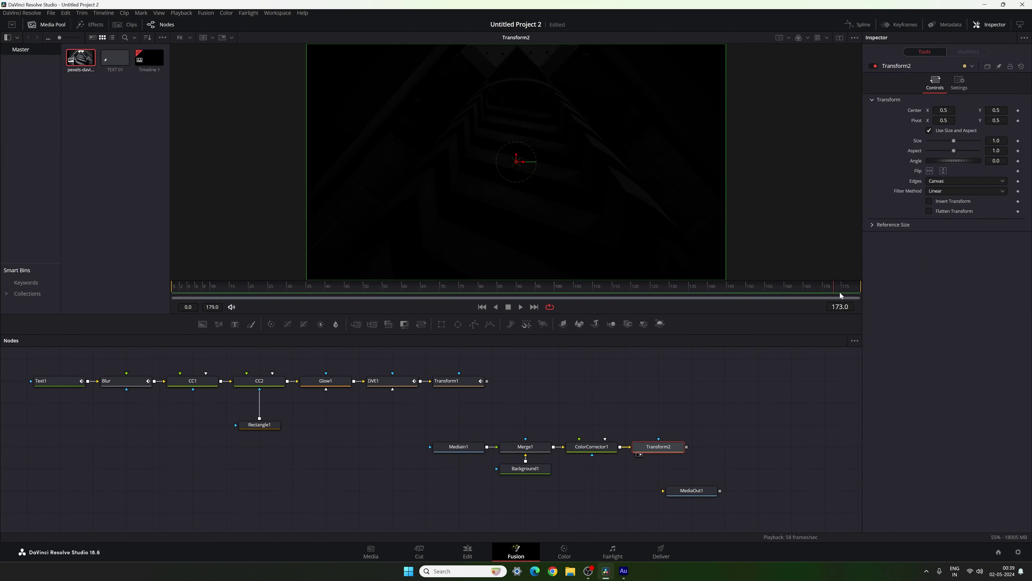
pyautogui.rightClick(917, 142)
pyautogui.click(954, 147)
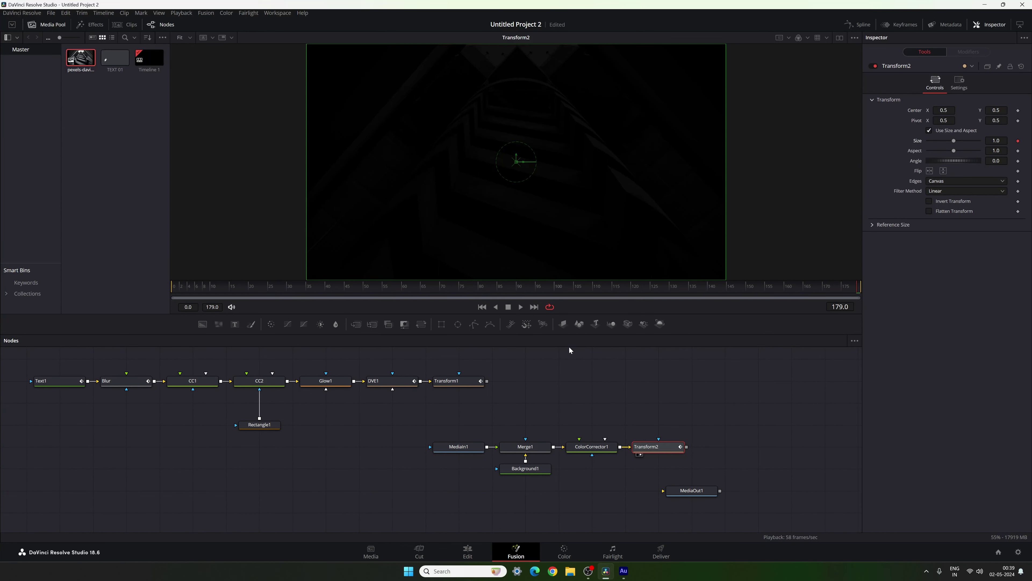
# Set Transform2's size to 1.2 at frame 0 and scrub through the animation to check the slow scale-down.
pyautogui.moveTo(567, 291); pyautogui.dragTo(168, 310)
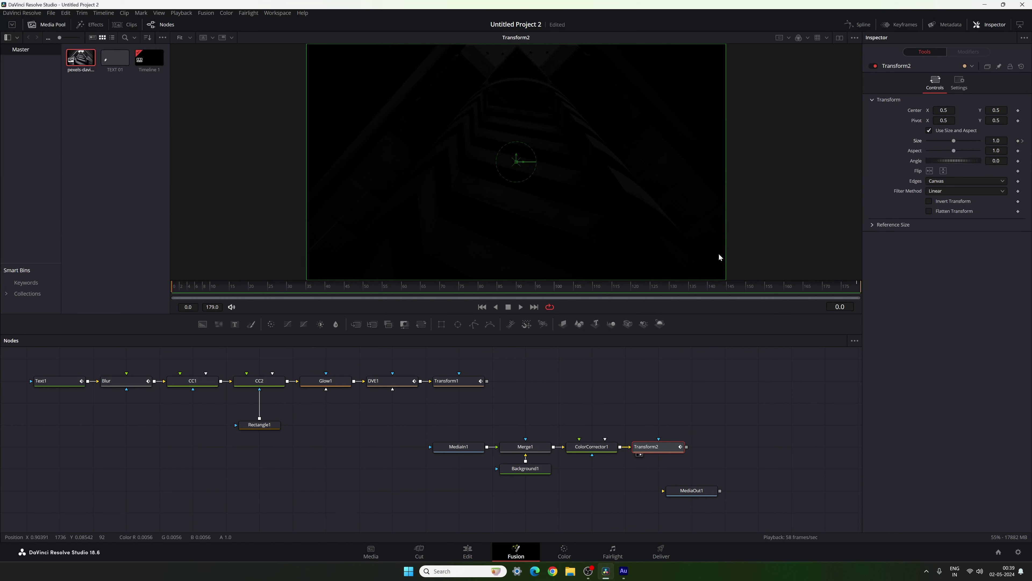
pyautogui.click(996, 140)
pyautogui.write('1')
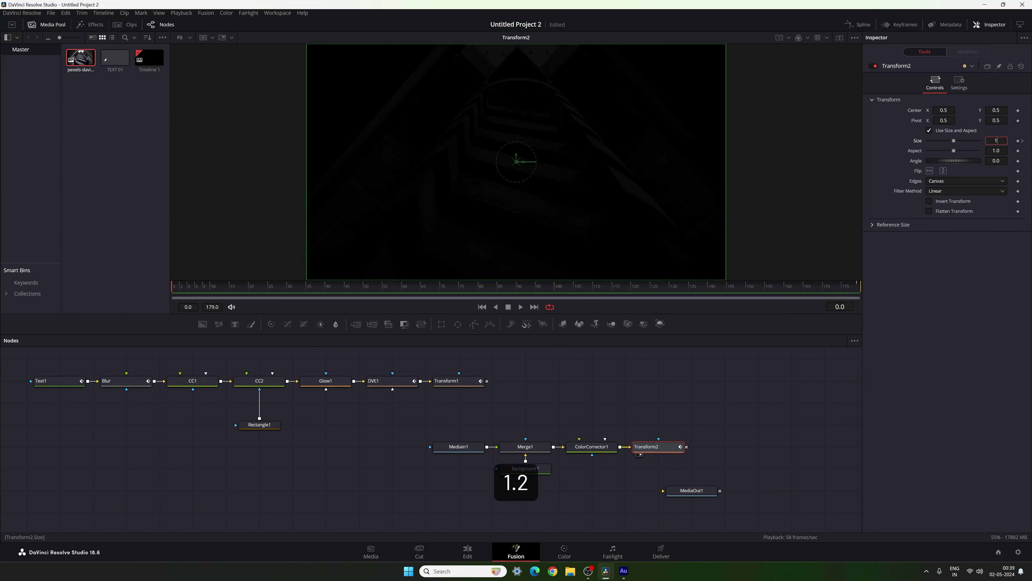
pyautogui.write('.2')
pyautogui.press('Tab')
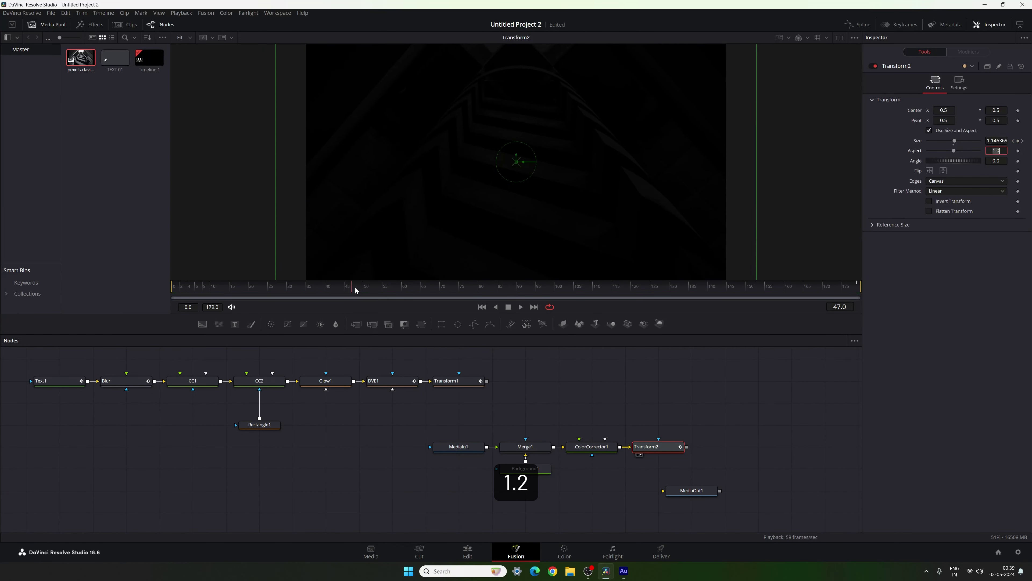
pyautogui.moveTo(357, 290); pyautogui.dragTo(741, 287)
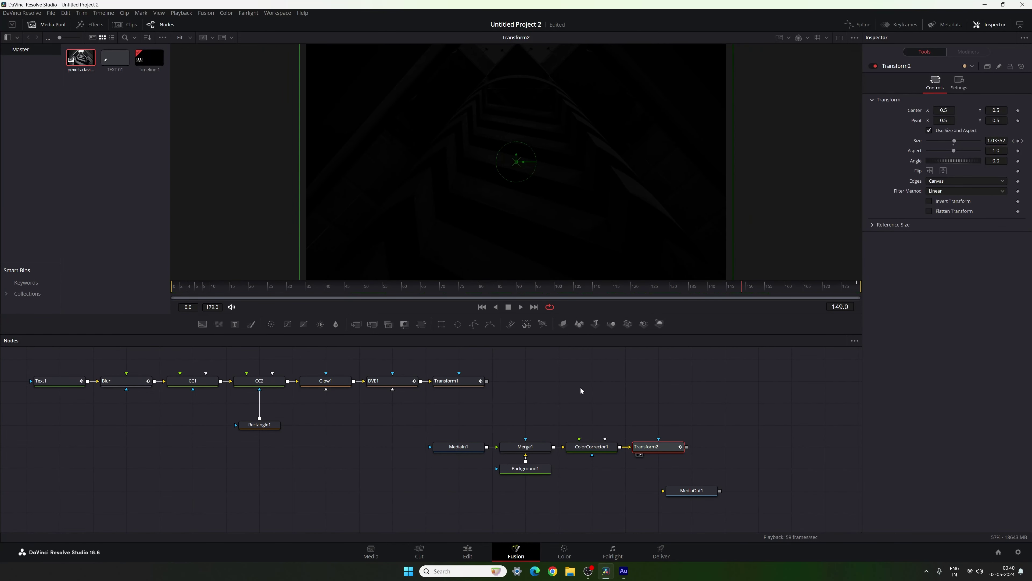
# Shift the photo node chain back beneath the title chain and add an unconnected Merge node beyond Transform1.
pyautogui.moveTo(429, 422); pyautogui.dragTo(573, 451)
pyautogui.click(599, 421)
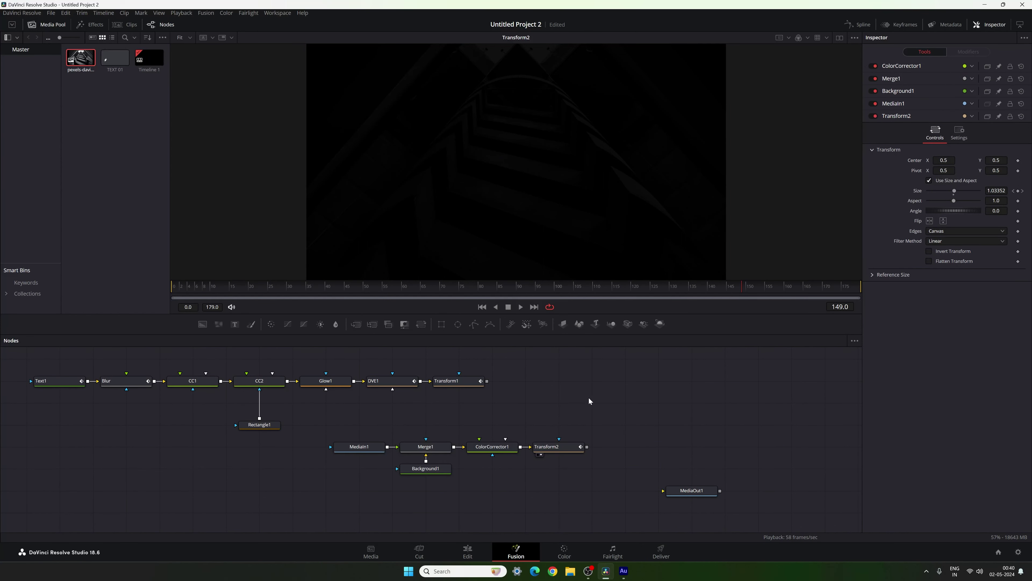
pyautogui.click(356, 325)
pyautogui.click(592, 386)
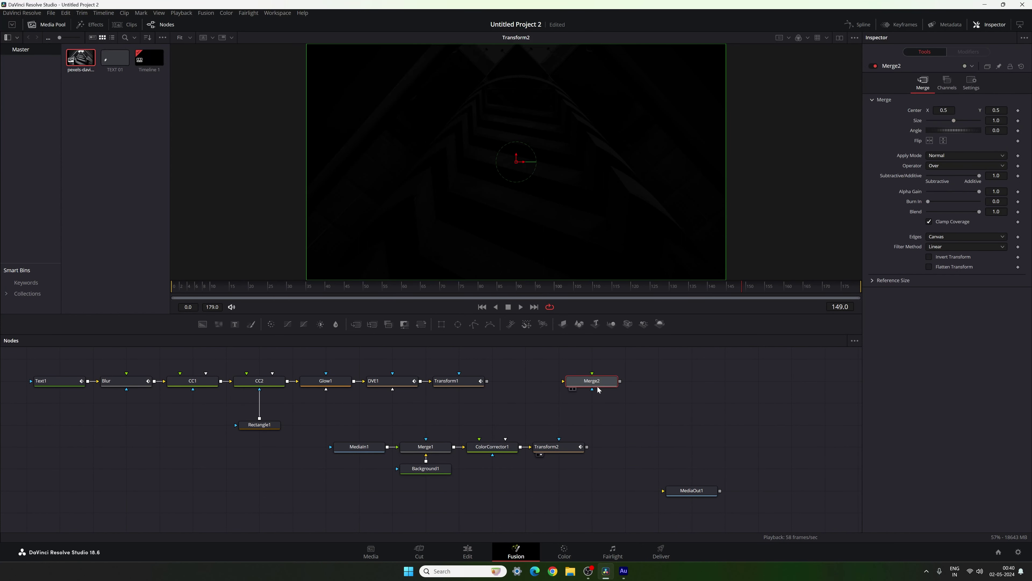
# Merge Transform1 as the foreground over Transform2 as the background in Merge2, and show the merge in the viewer.
pyautogui.moveTo(563, 381); pyautogui.dragTo(568, 450)
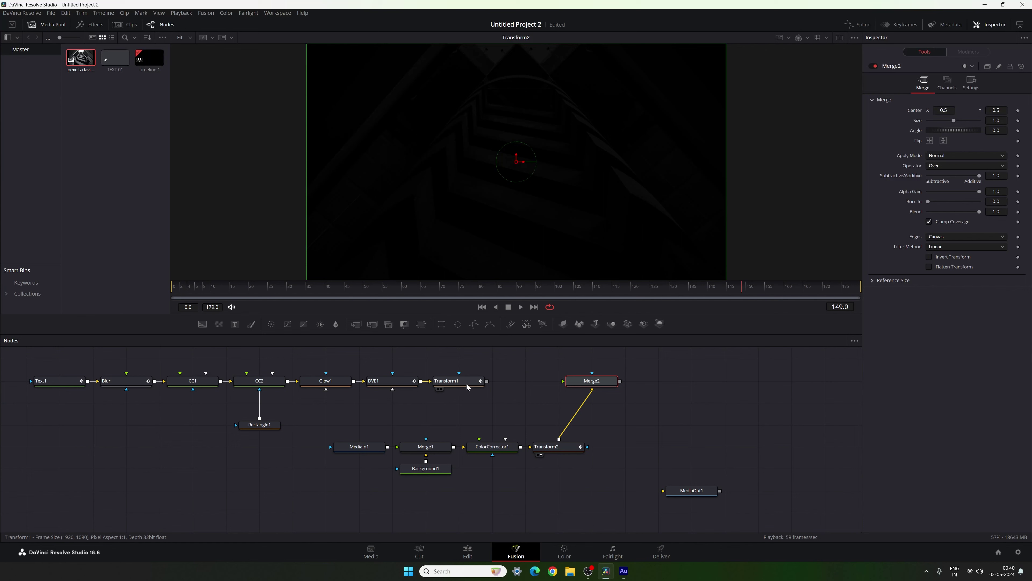
pyautogui.click(438, 388)
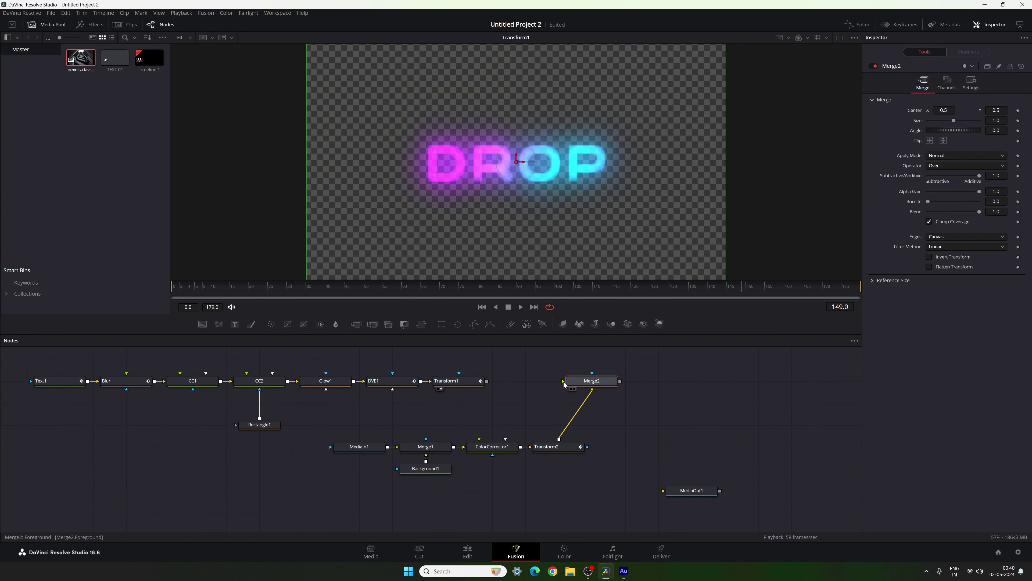
pyautogui.moveTo(564, 383); pyautogui.dragTo(487, 381)
pyautogui.moveTo(601, 384); pyautogui.dragTo(610, 146)
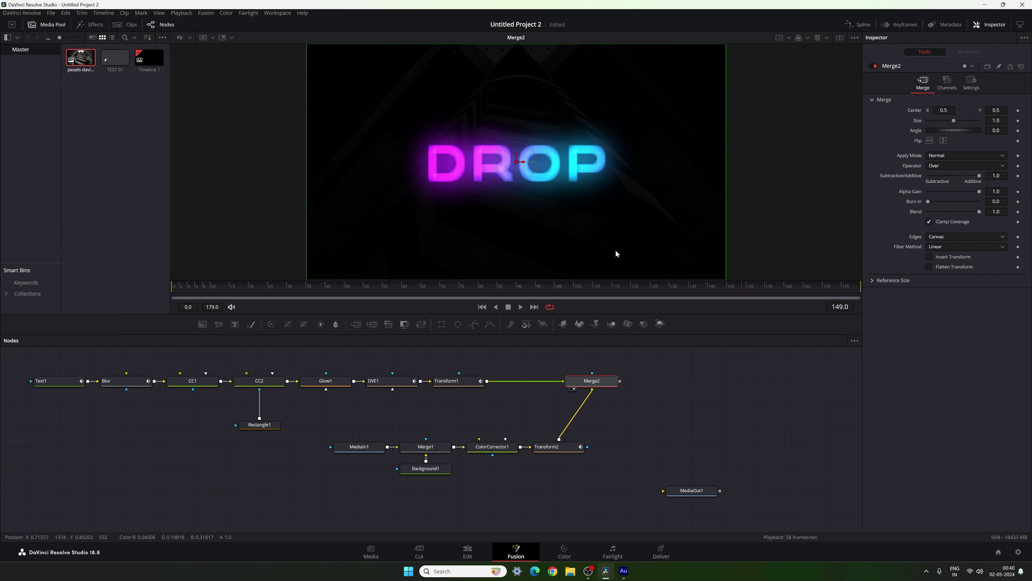
# Scrub through the merged title and photo animation, then save the project.
pyautogui.moveTo(577, 286); pyautogui.dragTo(647, 291)
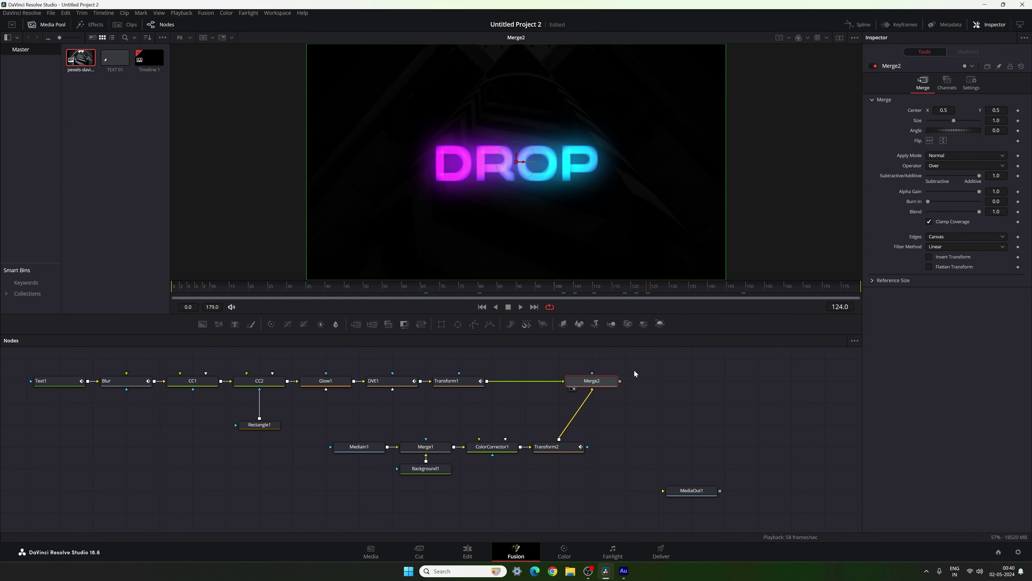
pyautogui.click(642, 379)
pyautogui.hotkey('ctrl', 's')
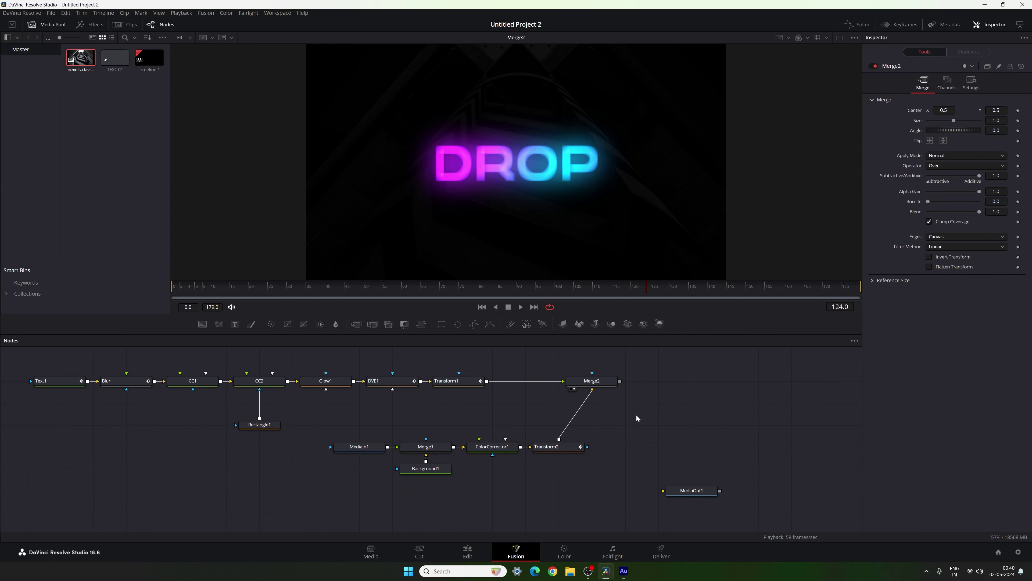
# Insert a Displace node between Transform1 and Merge2.
pyautogui.scroll(1, 569, 430)
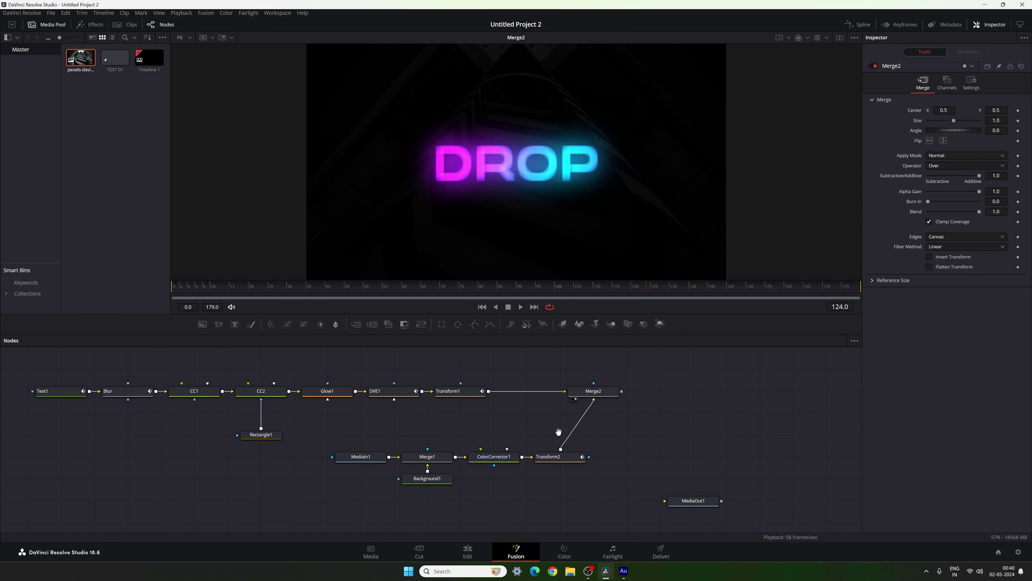
pyautogui.hotkey('ctrl', 'space')
pyautogui.click(463, 387)
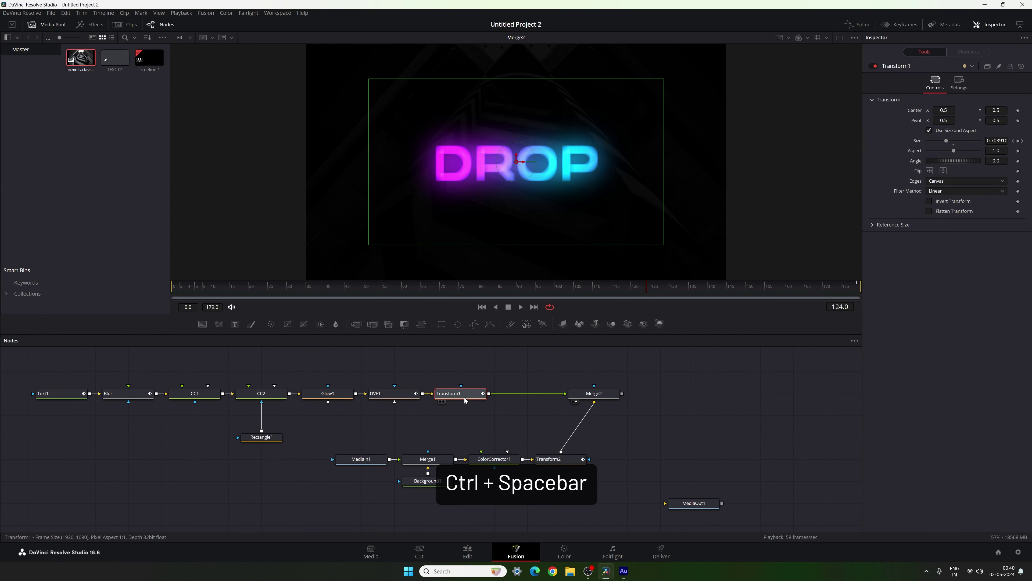
pyautogui.hotkey('ctrl', 'space')
pyautogui.write('dve')
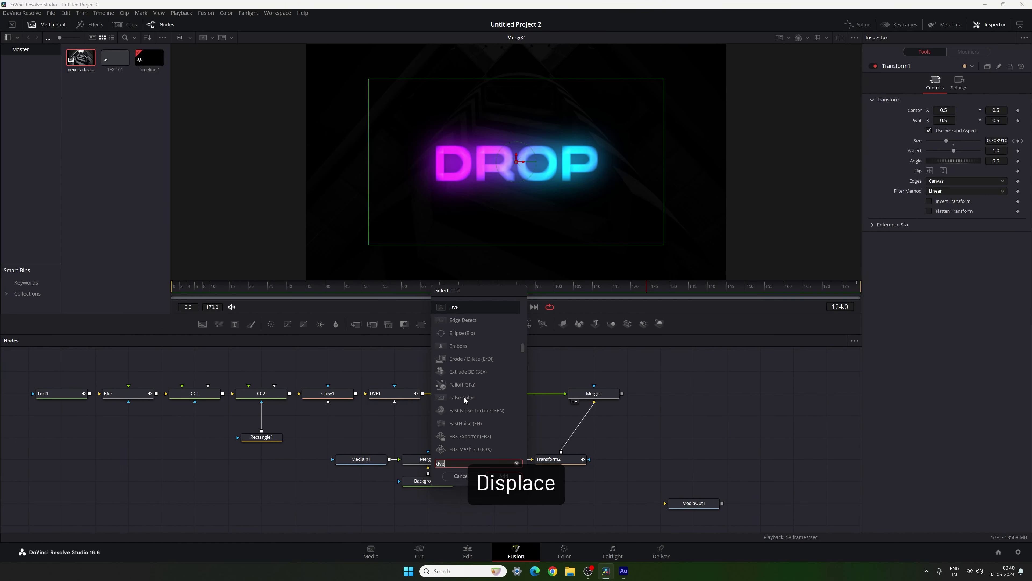
pyautogui.press('BackSpace')
pyautogui.press('BackSpace')
pyautogui.write('isplace')
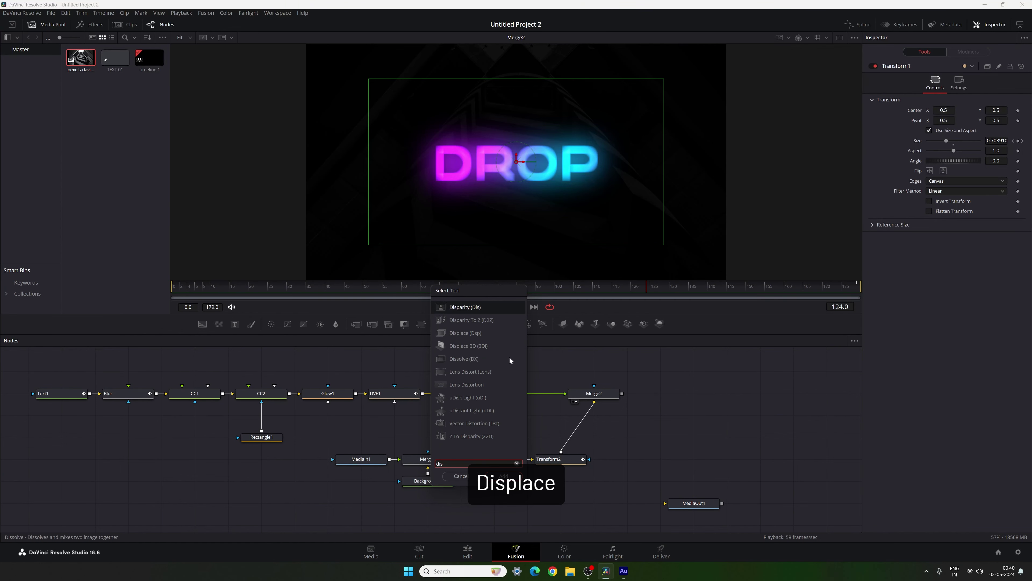
pyautogui.click(504, 476)
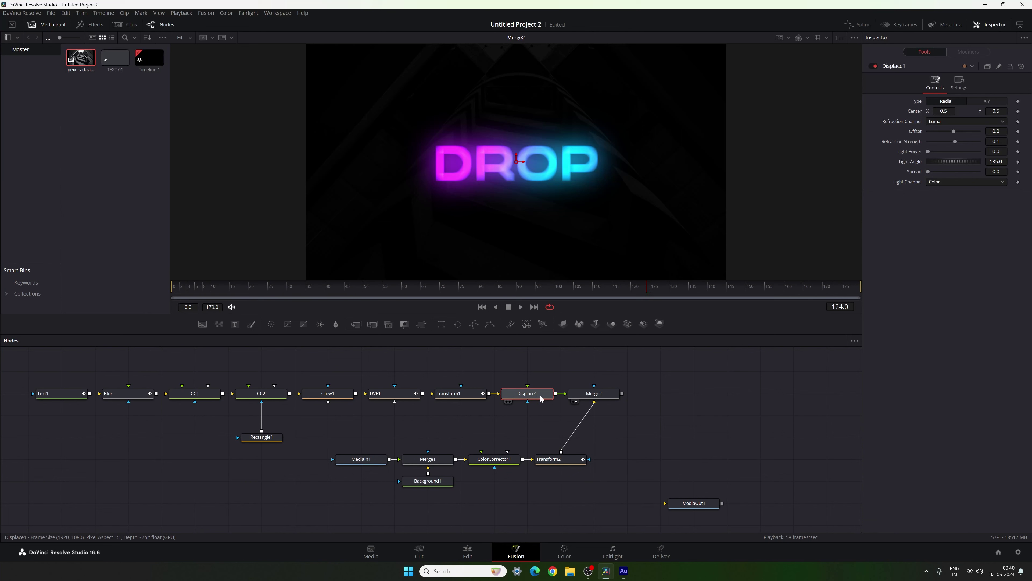
# Connect MediaIn1 to Displace1's foreground input as the displacement map and show Merge2 in the viewer.
pyautogui.moveTo(361, 459); pyautogui.dragTo(547, 181)
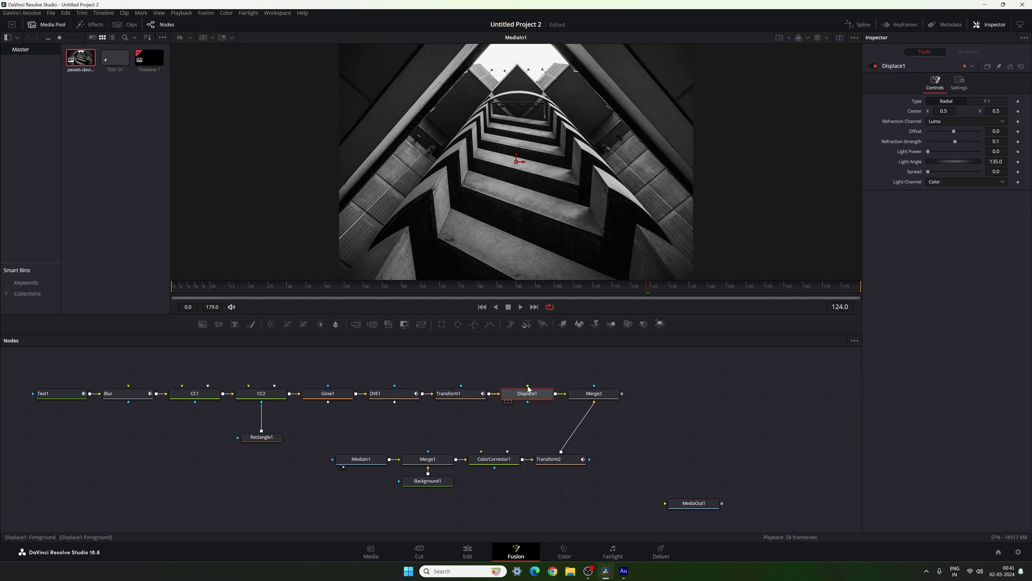
pyautogui.moveTo(528, 388); pyautogui.dragTo(353, 460)
pyautogui.moveTo(359, 462); pyautogui.dragTo(362, 459)
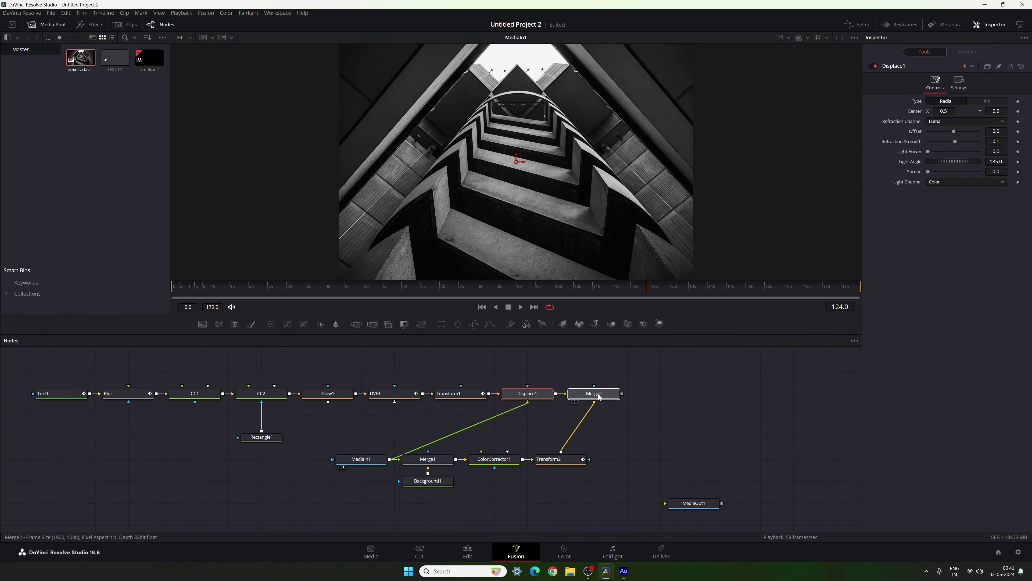
pyautogui.click(574, 402)
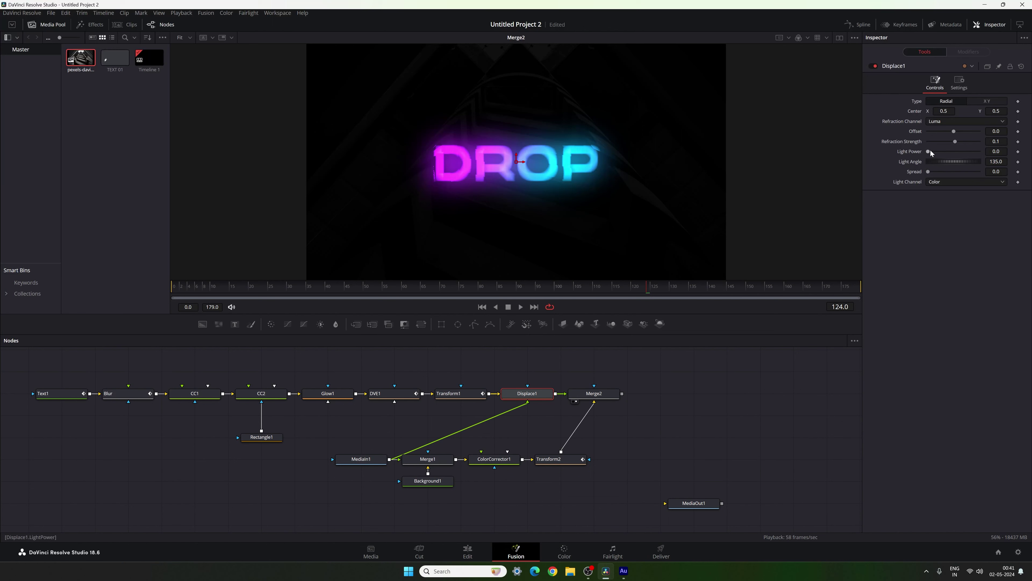
# Set Displace1's refraction strength to 0 and keyframe it at frame 60.
pyautogui.moveTo(955, 144); pyautogui.dragTo(955, 149)
pyautogui.click(996, 141)
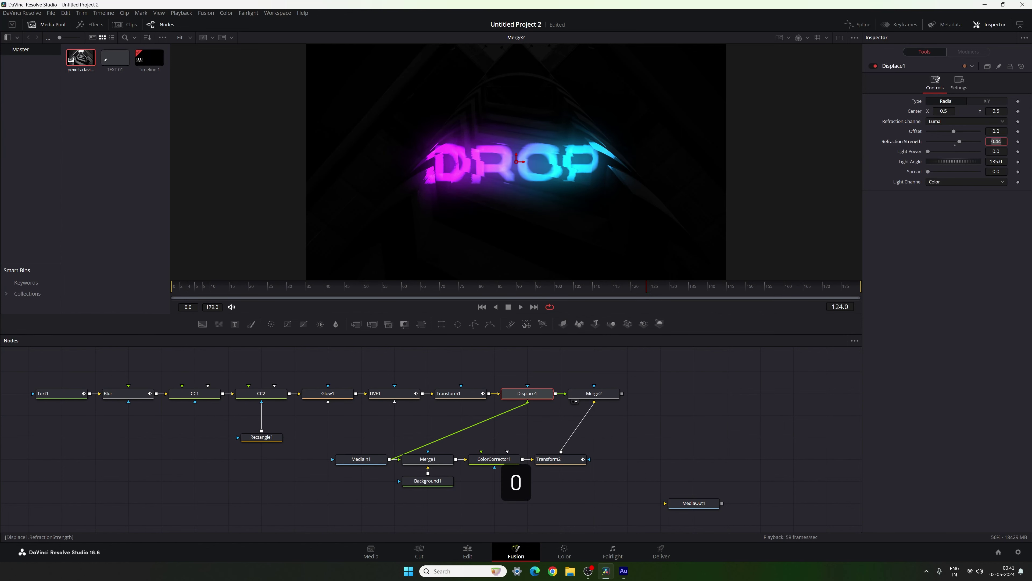
pyautogui.write('0')
pyautogui.press('Tab')
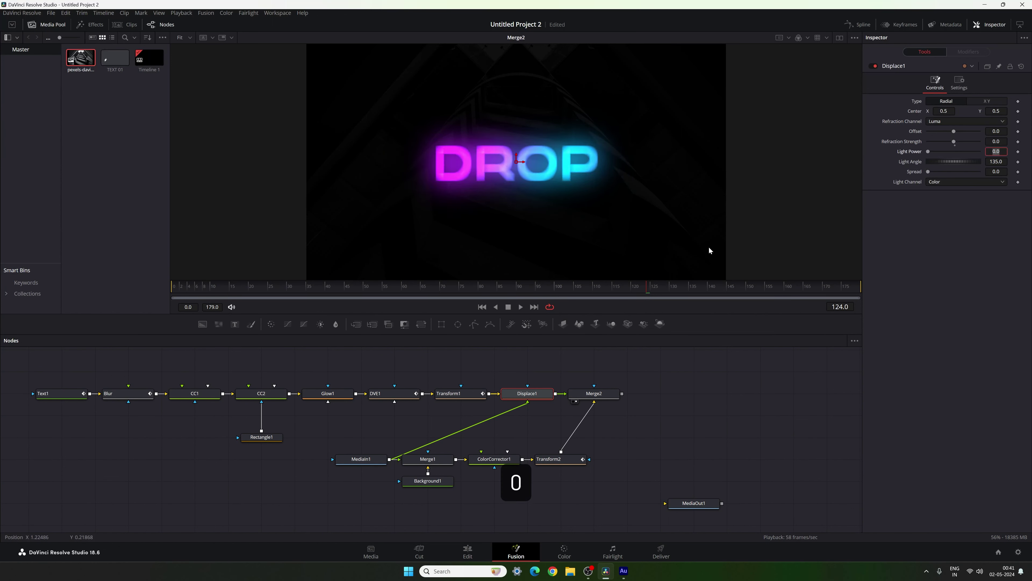
pyautogui.moveTo(411, 286); pyautogui.dragTo(404, 287)
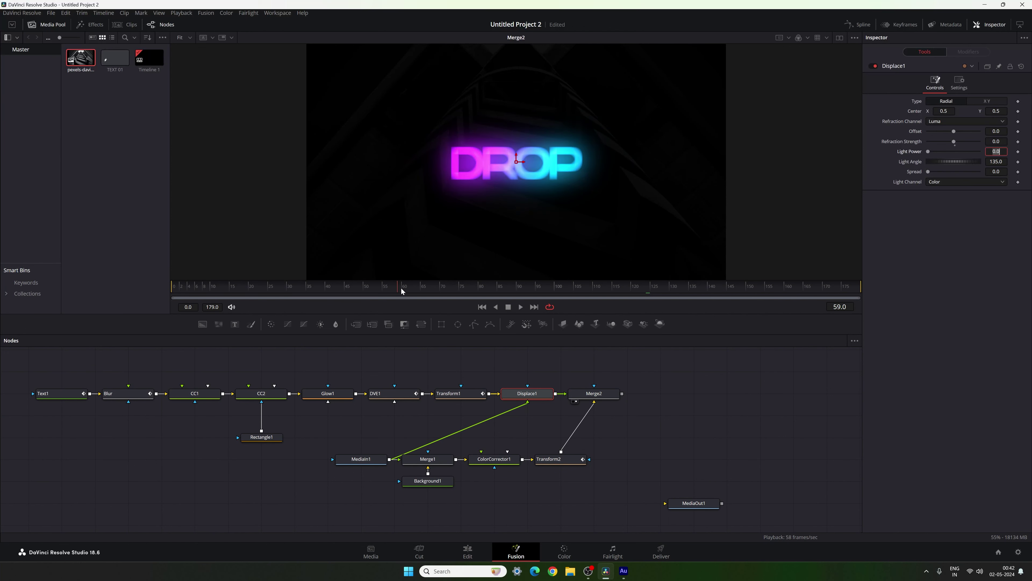
pyautogui.rightClick(904, 146)
pyautogui.click(911, 153)
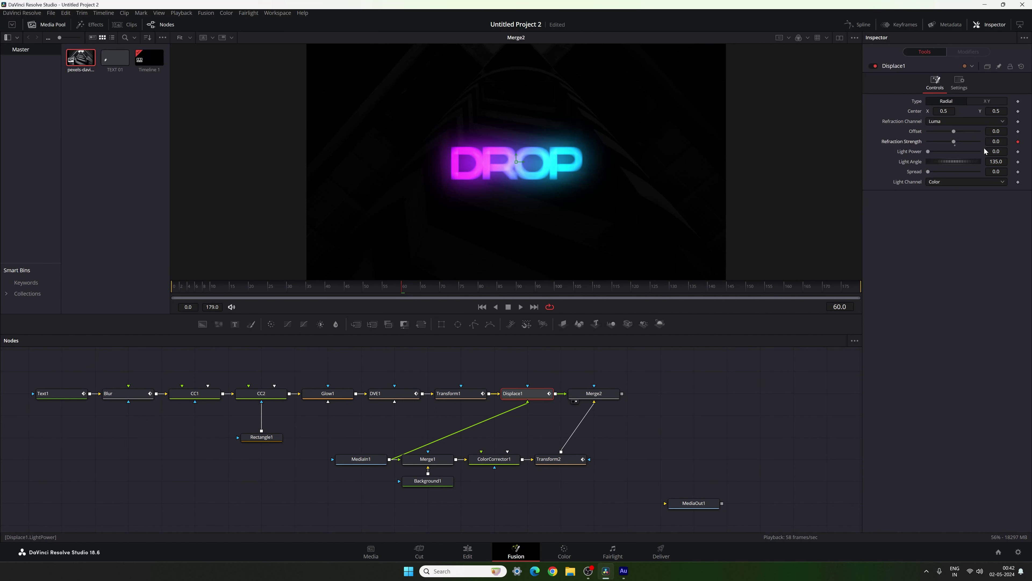
# Keyframe Displace1's refraction strength at 0.5 on frame 80.
pyautogui.moveTo(418, 290); pyautogui.dragTo(480, 293)
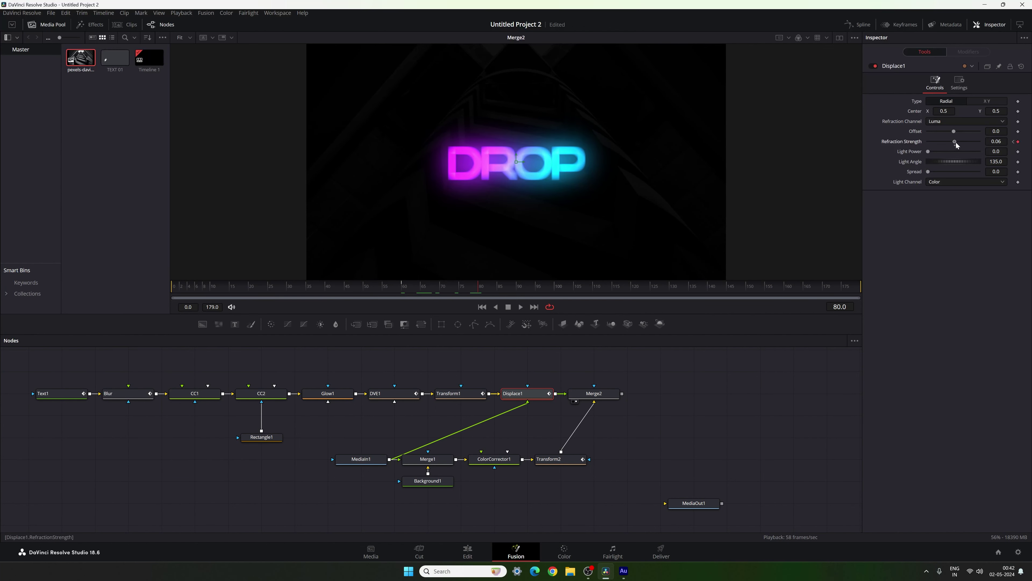
pyautogui.moveTo(956, 145); pyautogui.dragTo(962, 145)
pyautogui.click(996, 141)
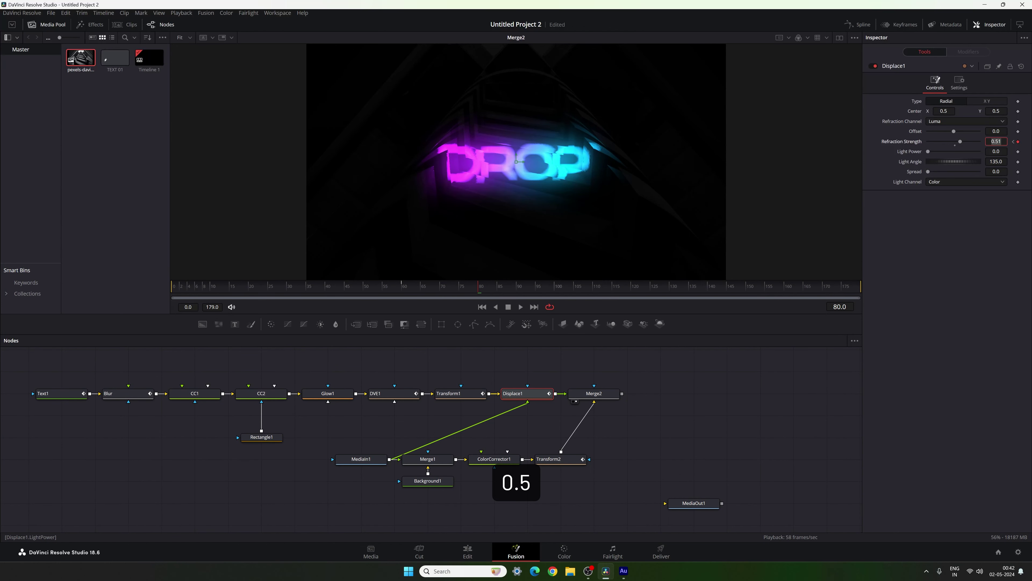
pyautogui.write('0.5')
pyautogui.press('Tab')
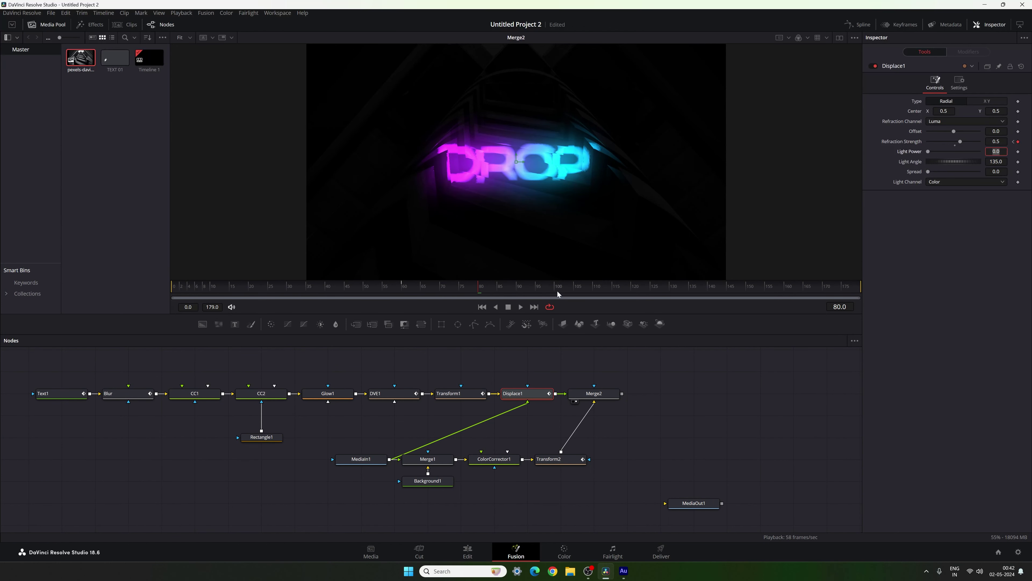
# Keyframe Displace1's refraction strength back to 0 on frame 179 and scrub through the glitch.
pyautogui.moveTo(557, 293); pyautogui.dragTo(859, 290)
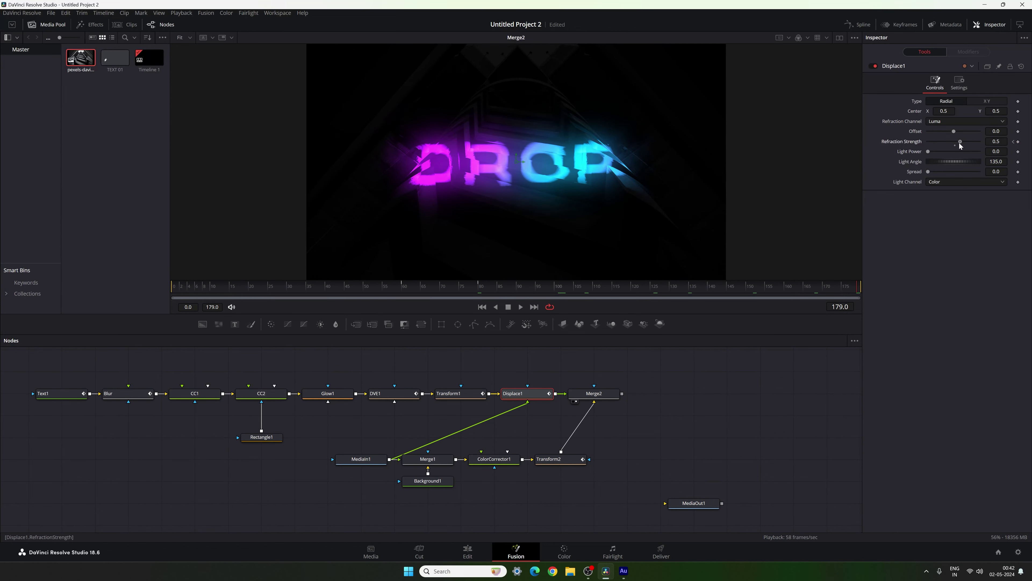
pyautogui.moveTo(960, 146); pyautogui.dragTo(955, 146)
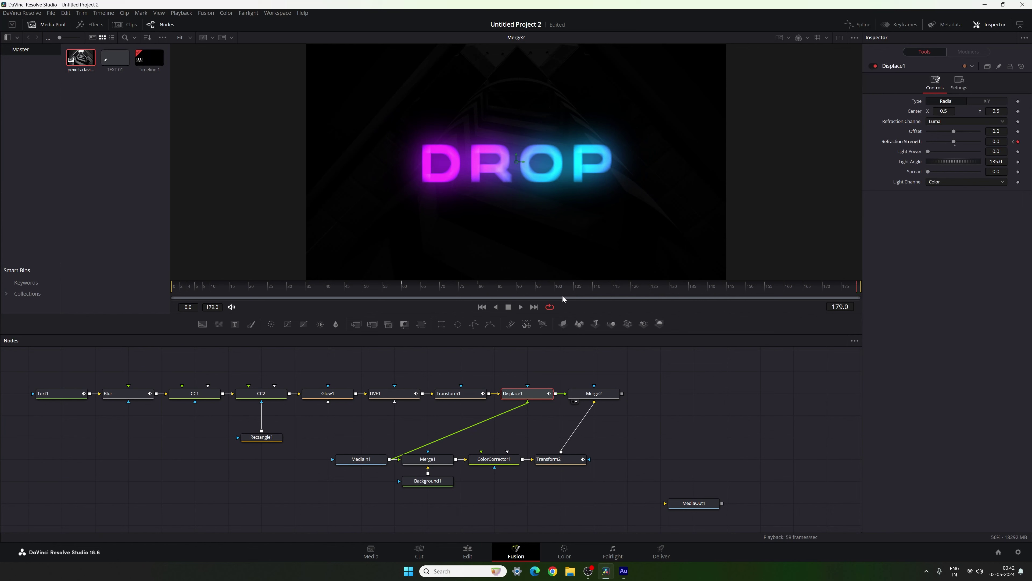
pyautogui.moveTo(563, 299); pyautogui.dragTo(646, 297)
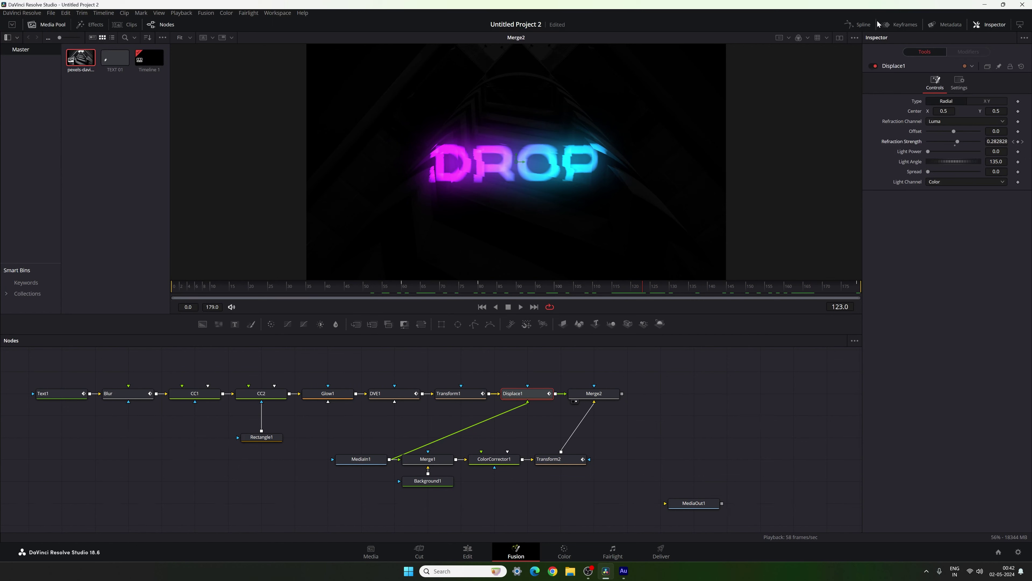
# Open the Spline editor, isolate Displace1's curve by hiding the other nodes' curves, and fit it to the view.
pyautogui.press('F4')
pyautogui.press('F4')
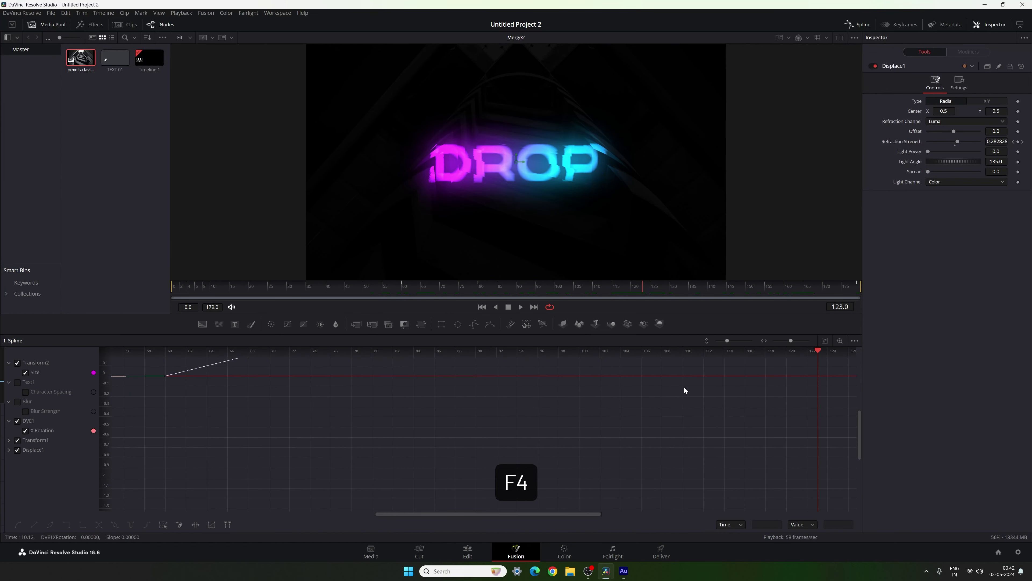
pyautogui.click(824, 340)
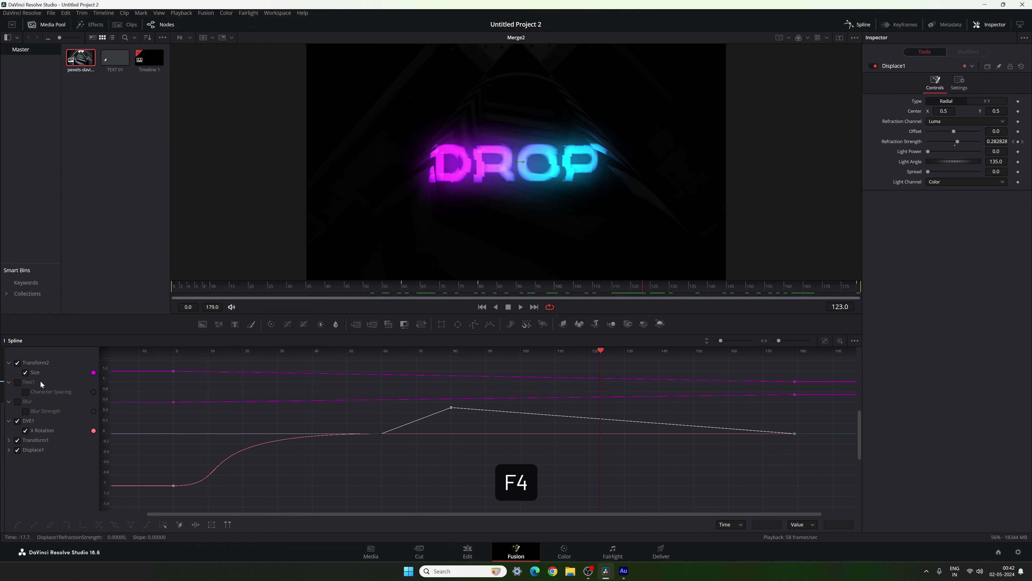
pyautogui.click(17, 362)
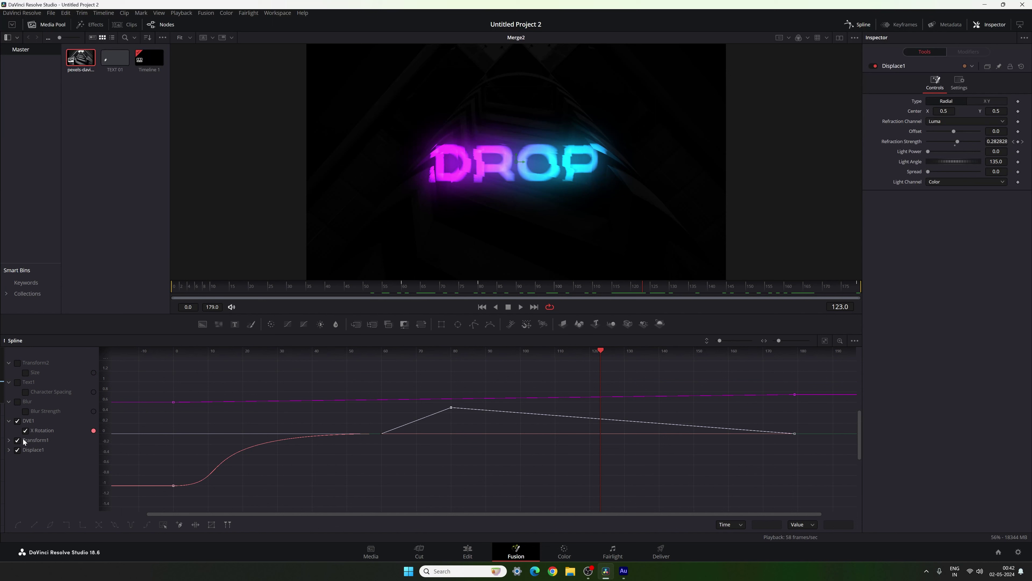
pyautogui.click(17, 422)
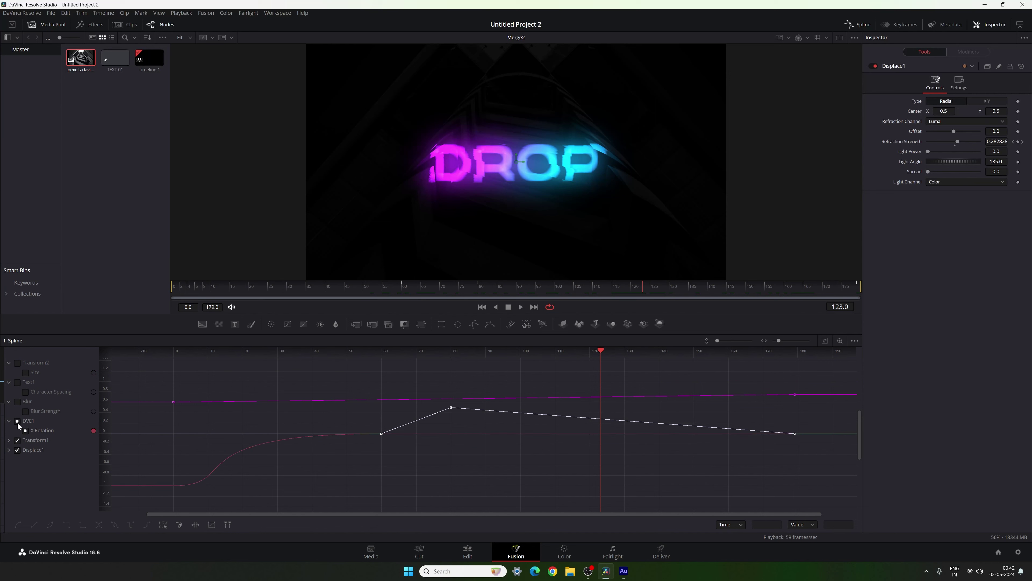
pyautogui.click(17, 441)
pyautogui.click(825, 341)
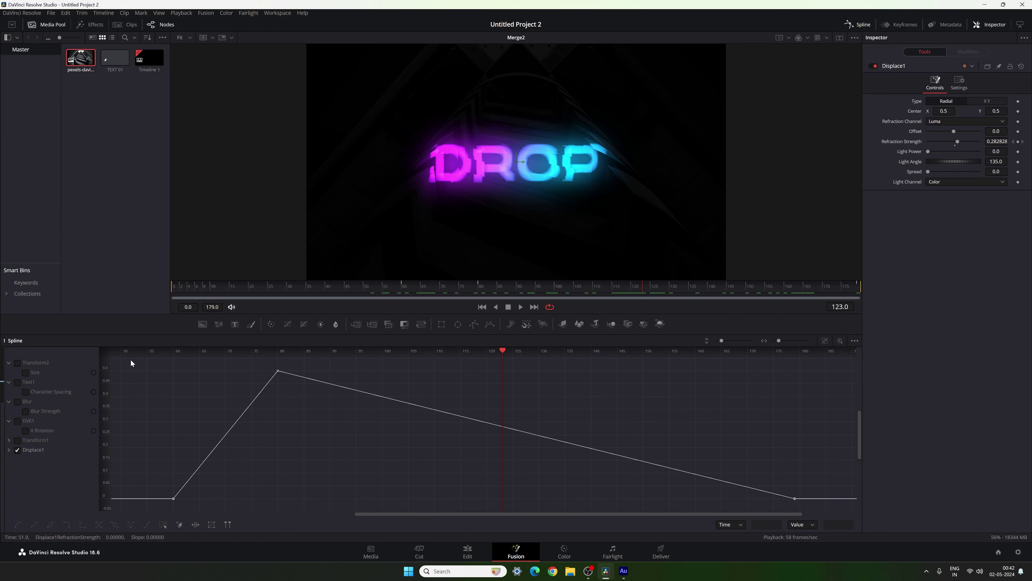
# Smooth all of Displace1's refraction strength keyframes, close the Spline editor, and scrub through the eased displacement.
pyautogui.moveTo(131, 363); pyautogui.dragTo(805, 512)
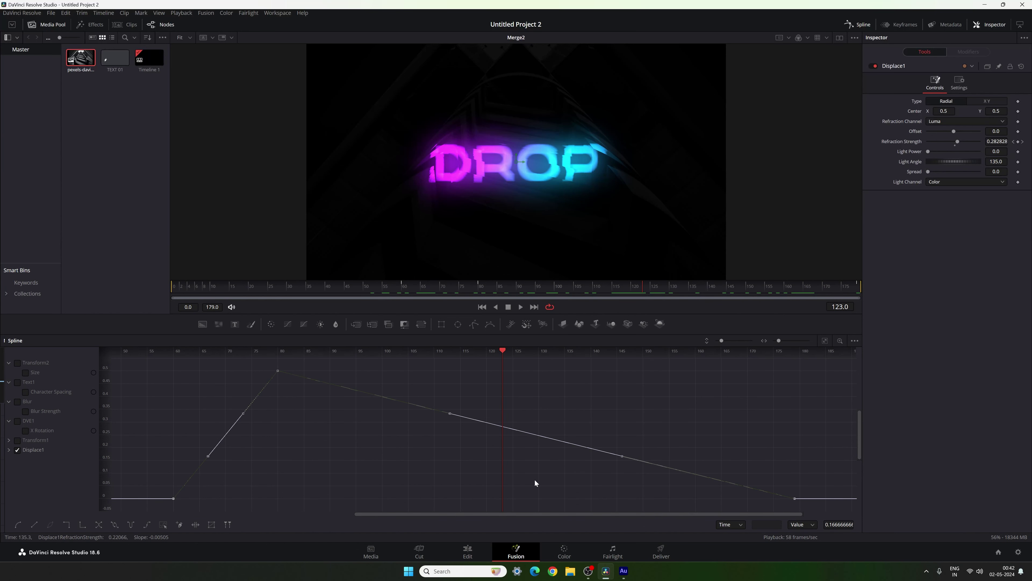
pyautogui.press('s')
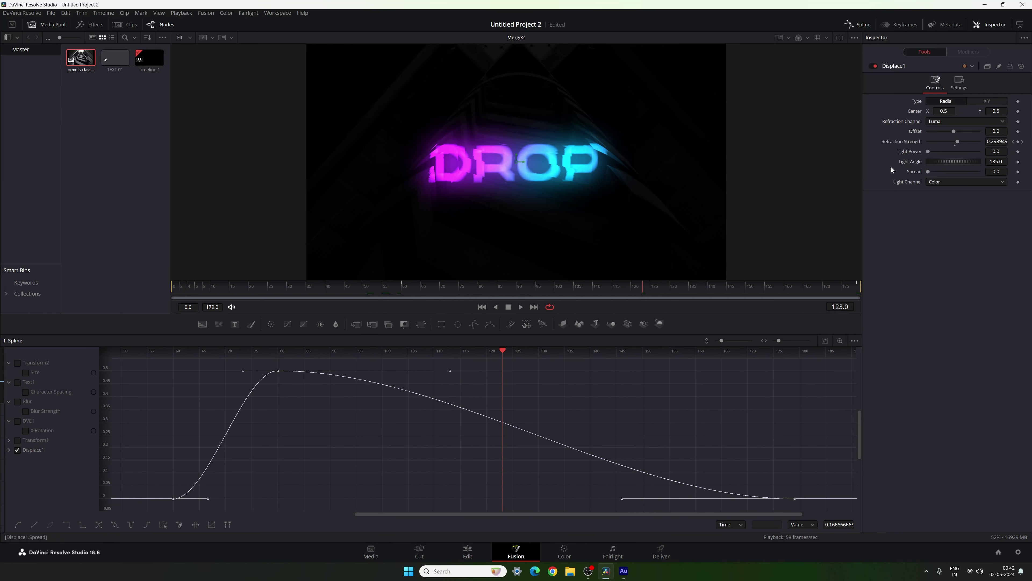
pyautogui.click(858, 27)
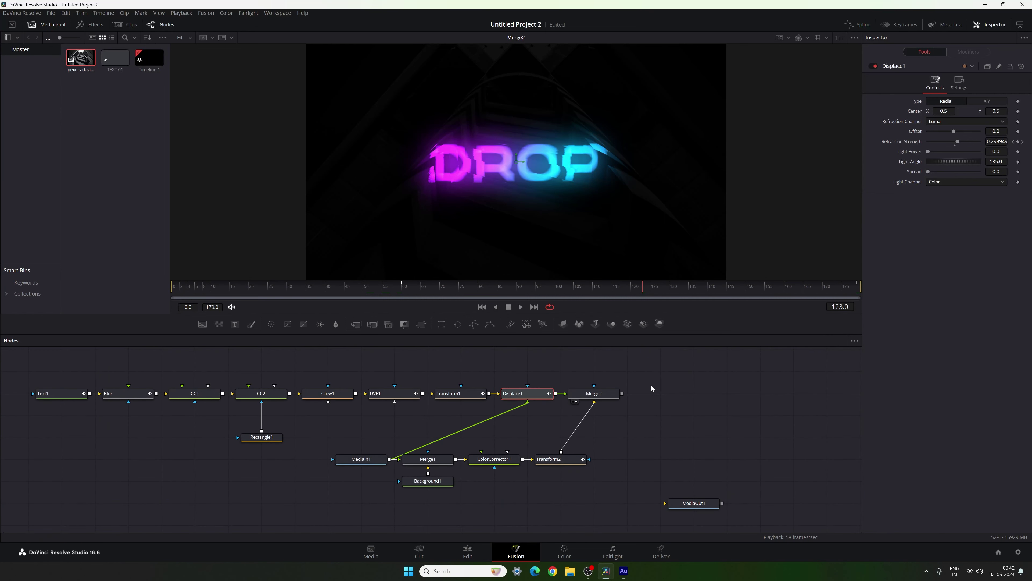
pyautogui.click(591, 293)
pyautogui.moveTo(591, 295); pyautogui.dragTo(753, 295)
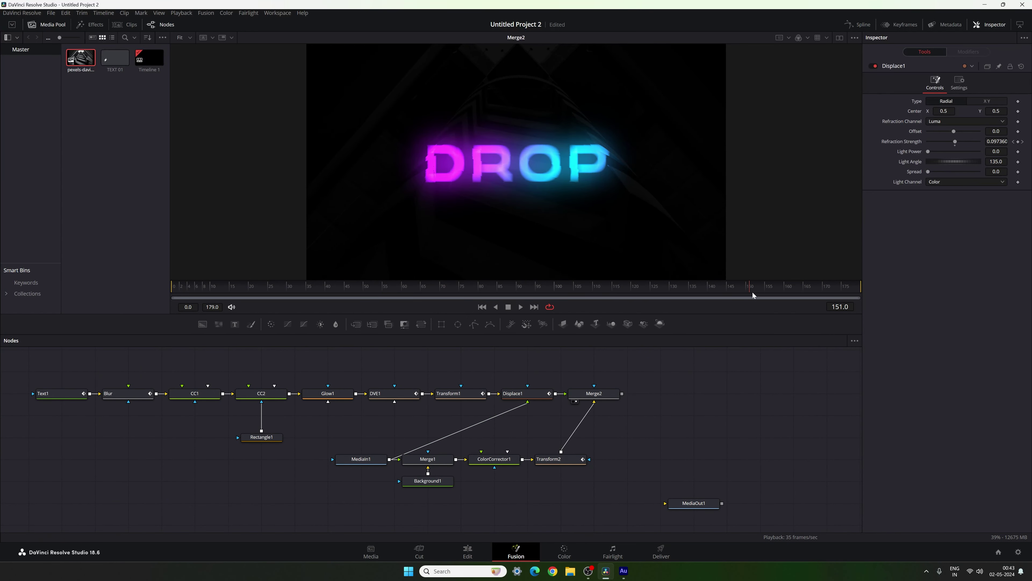
# Connect Merge2's output to MediaOut1 and scrub through the finished title on the Edit page timeline.
pyautogui.moveTo(677, 504); pyautogui.dragTo(676, 417)
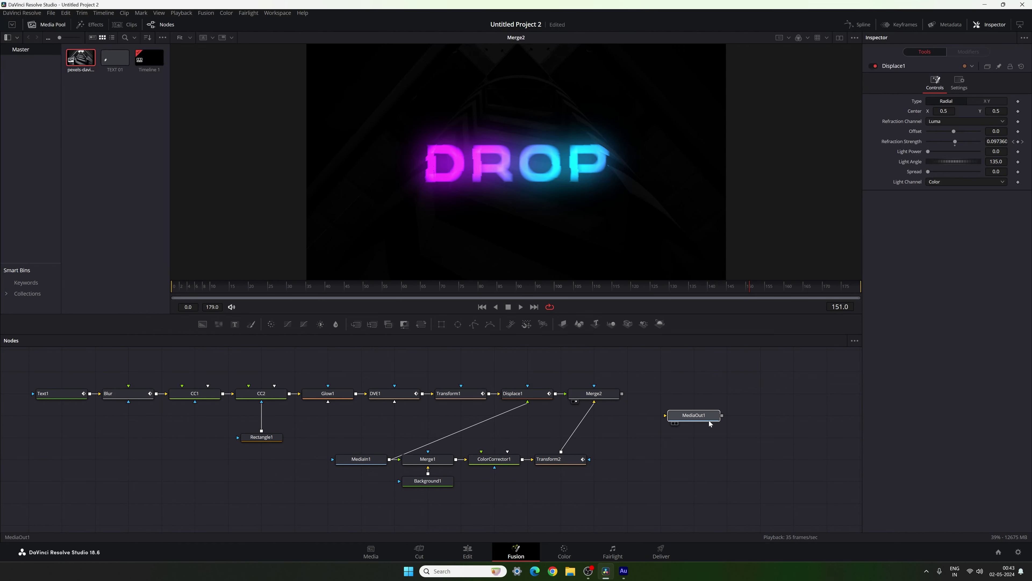
pyautogui.moveTo(622, 394); pyautogui.dragTo(688, 404)
pyautogui.click(468, 551)
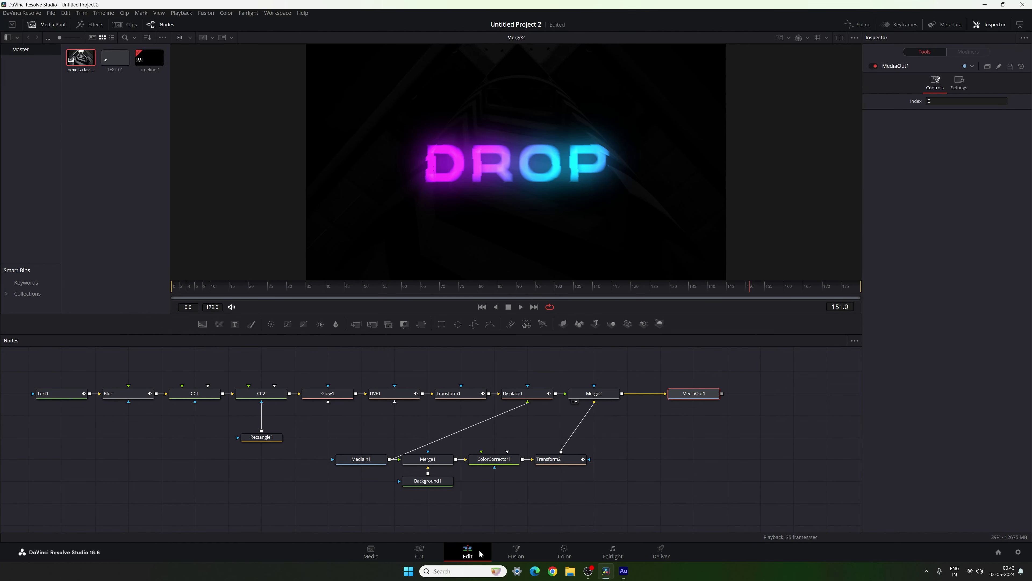
pyautogui.moveTo(370, 391); pyautogui.dragTo(410, 400)
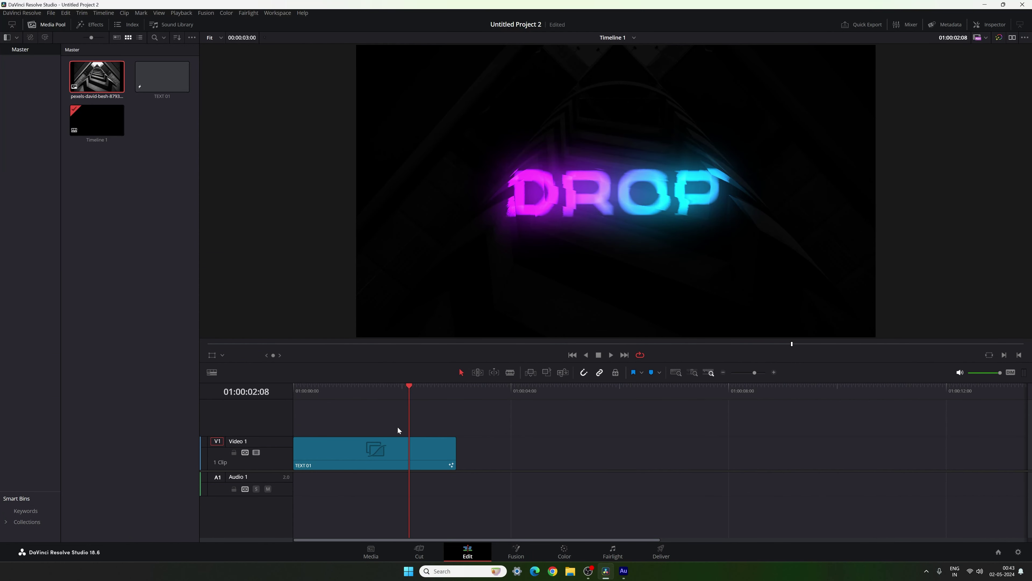
# Duplicate the TEXT 01 clip on Video 1 directly after the original, at 01:00:03:00.
pyautogui.click(378, 444)
pyautogui.hotkey('ctrl', 'c')
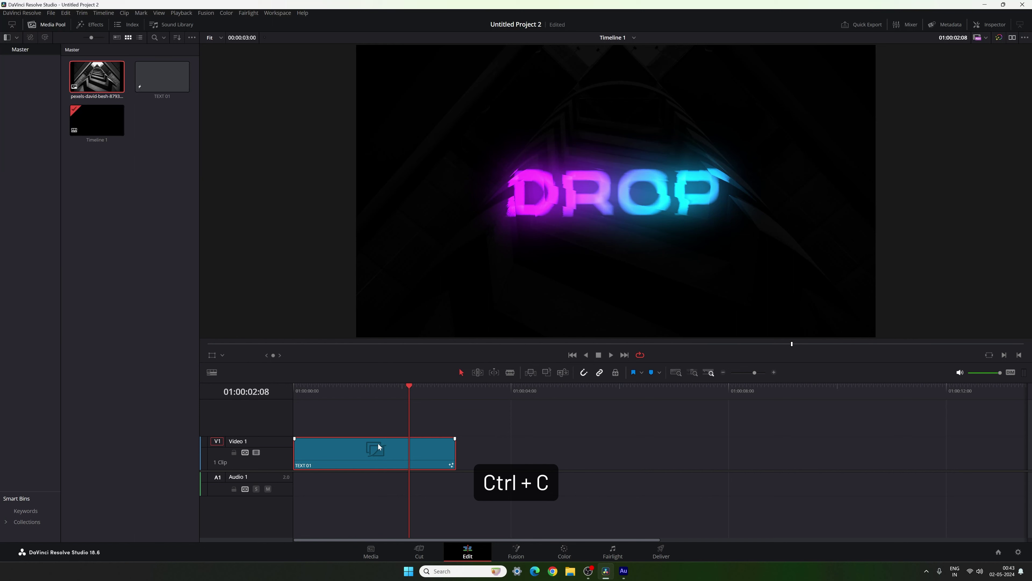
pyautogui.click(458, 395)
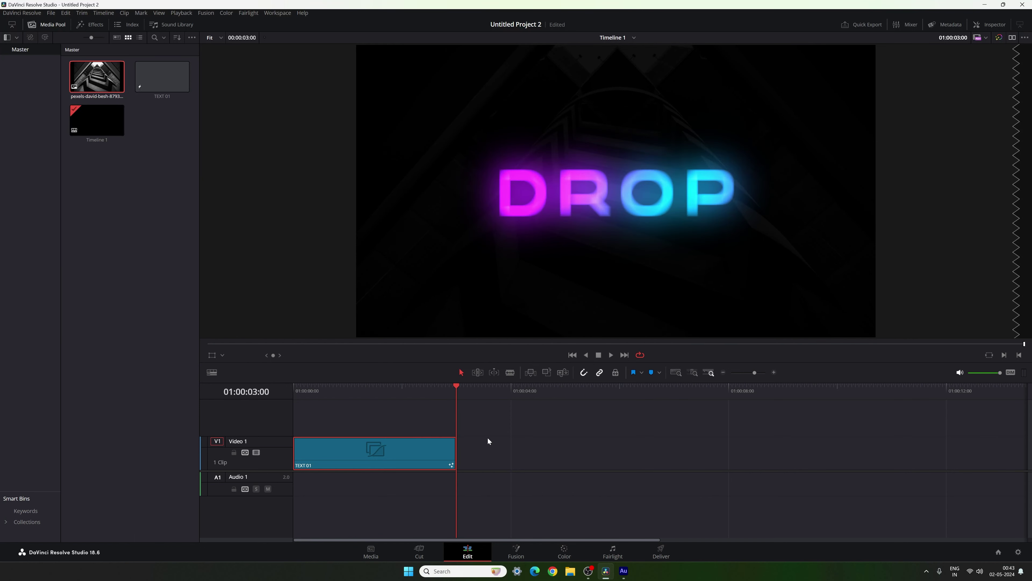
pyautogui.hotkey('ctrl', 'v')
pyautogui.moveTo(566, 392); pyautogui.dragTo(527, 398)
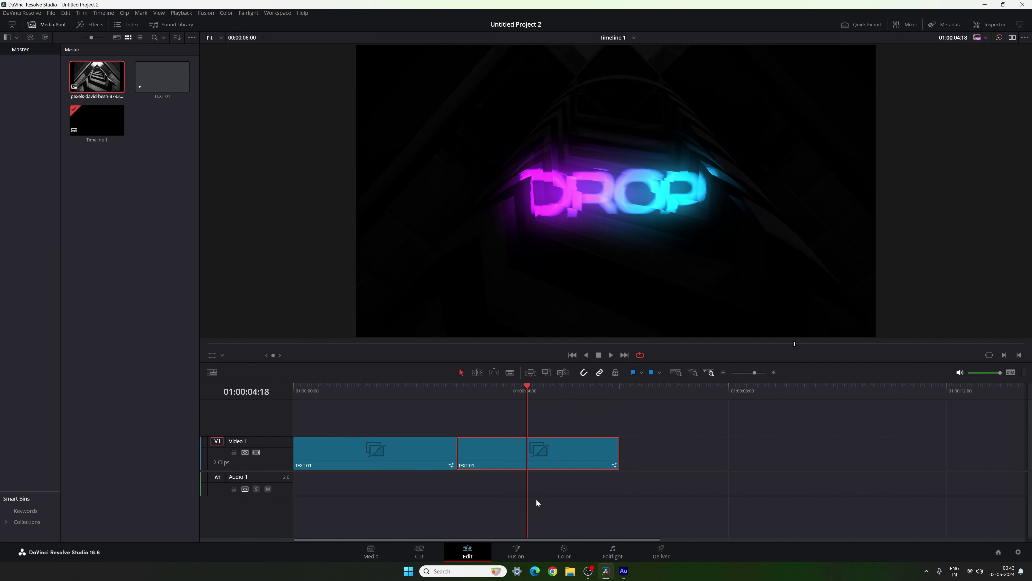
# Open the duplicated clip in Fusion and change Text1's text to EGO!
pyautogui.click(515, 552)
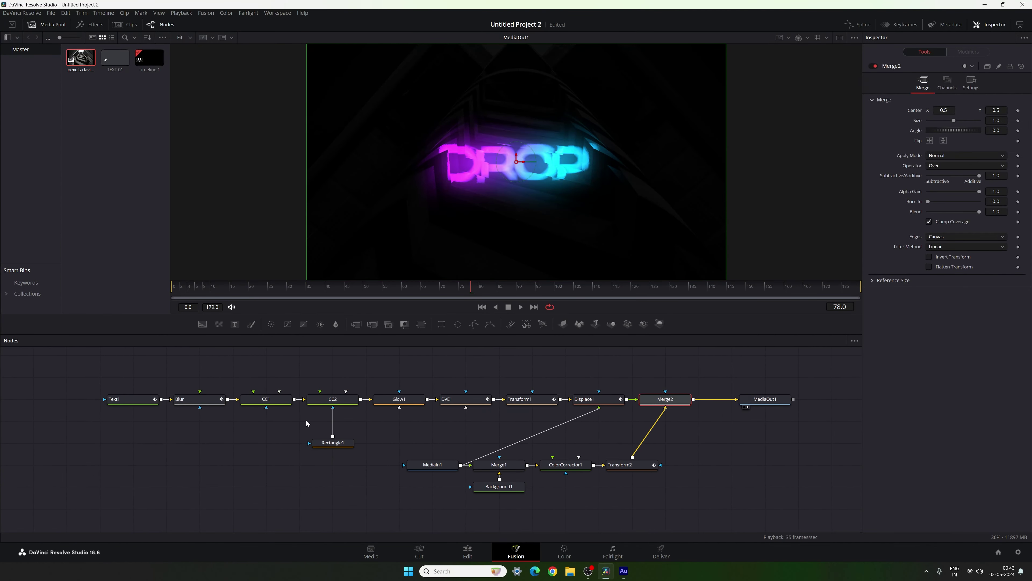
pyautogui.click(131, 401)
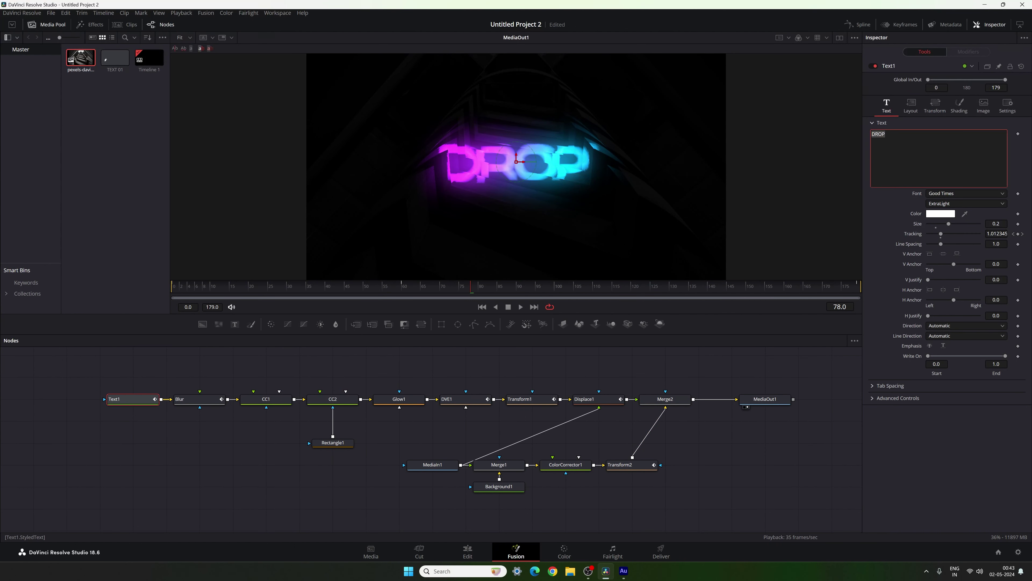
pyautogui.write('EGO!')
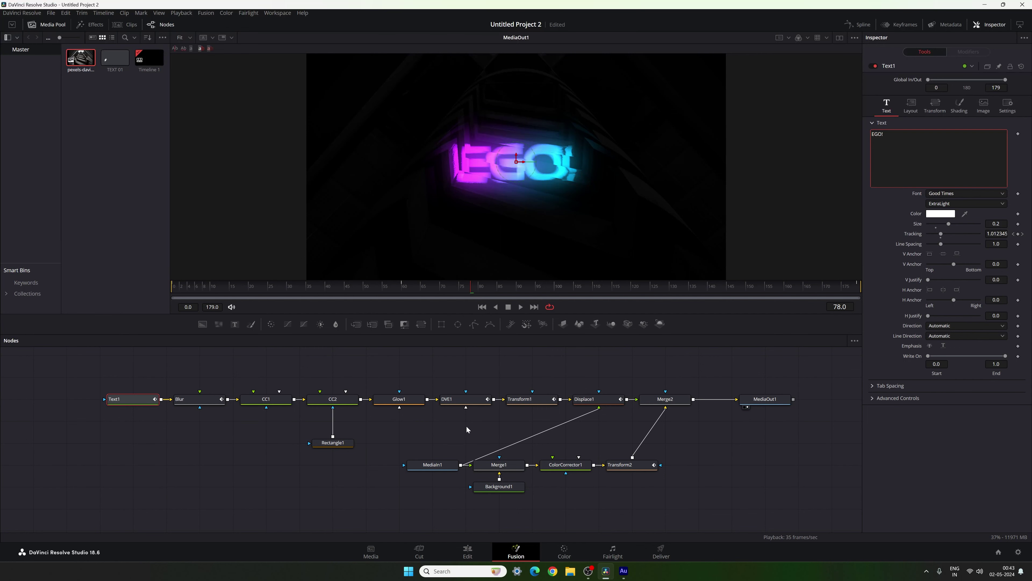
# Move the Text1, Blur, CC1, CC2 and Rectangle1 nodes away from Glow1 to make room for another node.
pyautogui.moveTo(443, 427); pyautogui.dragTo(482, 431)
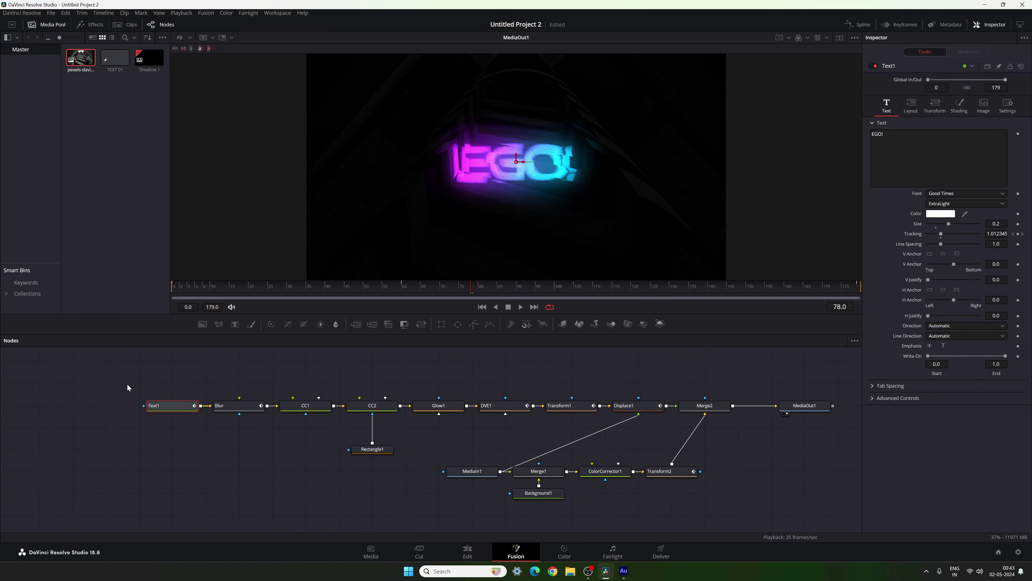
pyautogui.moveTo(139, 383); pyautogui.dragTo(378, 509)
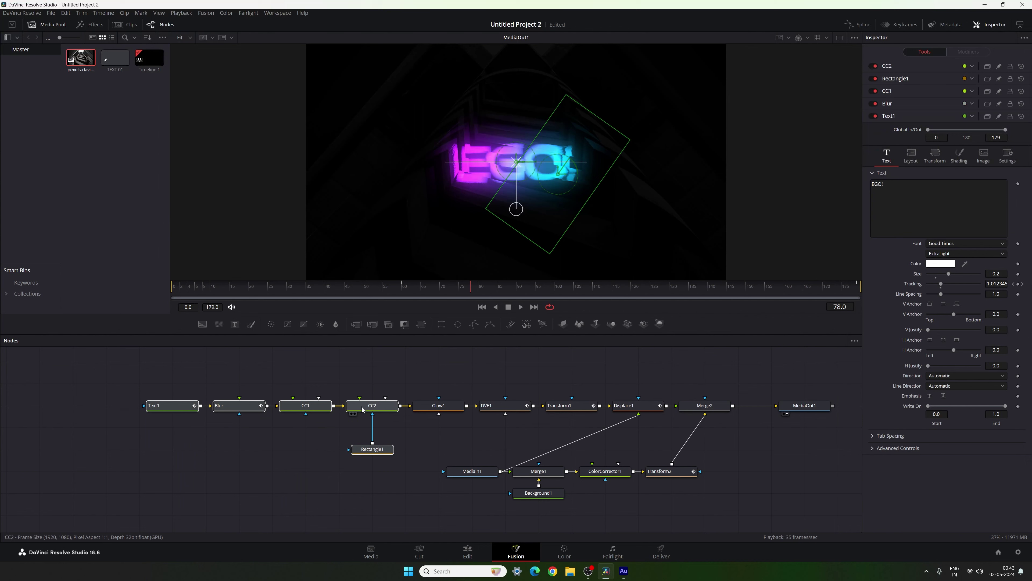
pyautogui.moveTo(362, 407); pyautogui.dragTo(301, 405)
pyautogui.click(295, 406)
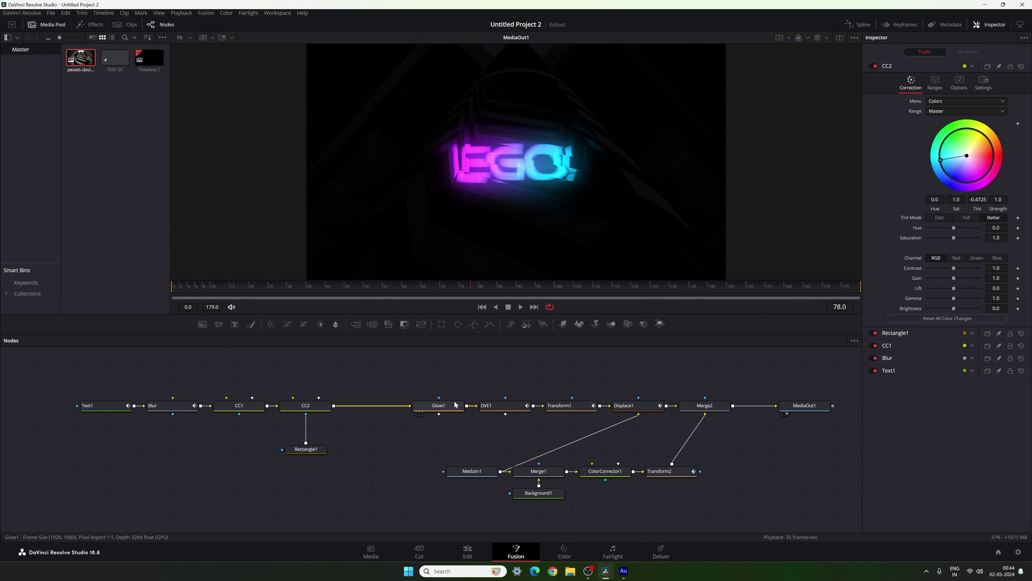
# Insert a Color Corrector node between CC2 and Glow1 and rename it Color.
pyautogui.click(316, 409)
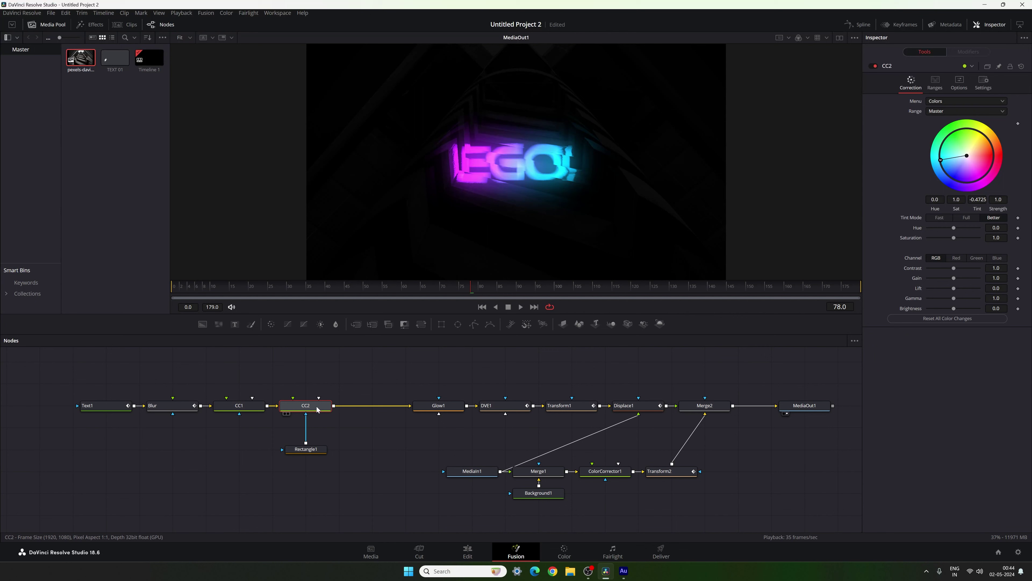
pyautogui.click(271, 327)
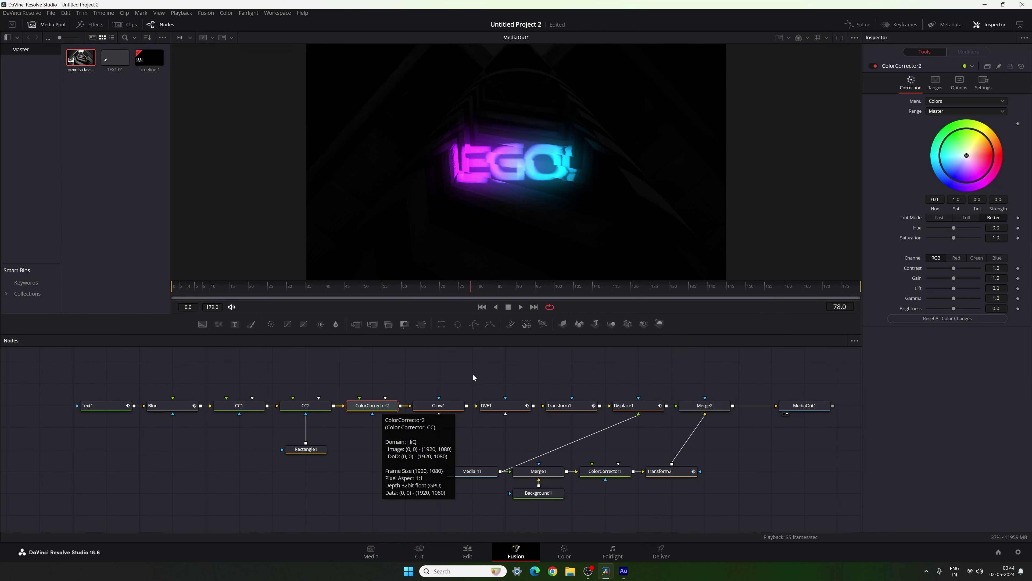
pyautogui.press('F2')
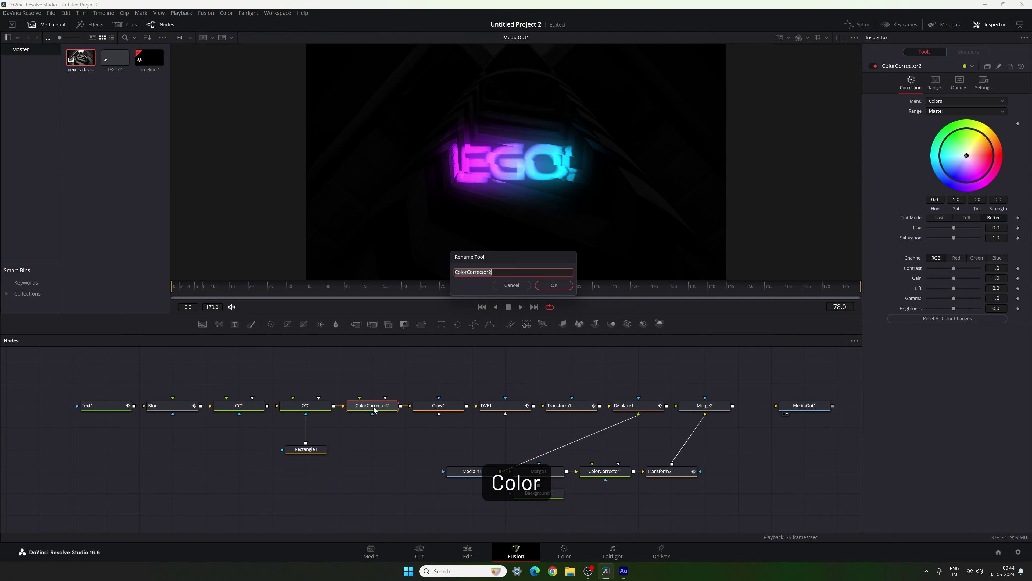
pyautogui.moveTo(493, 272); pyautogui.dragTo(467, 272)
pyautogui.press('BackSpace')
pyautogui.click(553, 285)
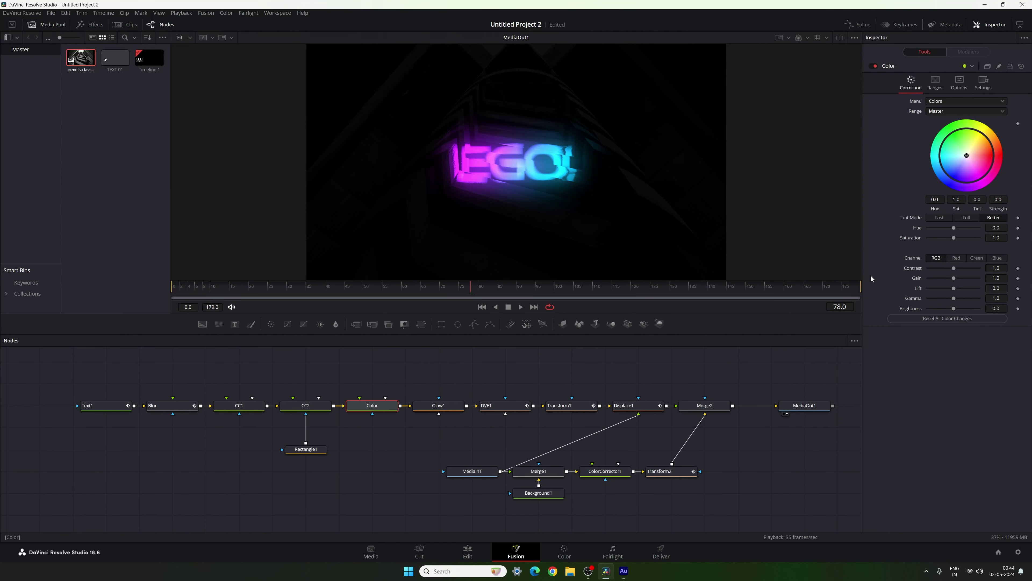
# Set the Color node's hue to 0.35 and scrub through the recolored title.
pyautogui.moveTo(958, 230); pyautogui.dragTo(966, 232)
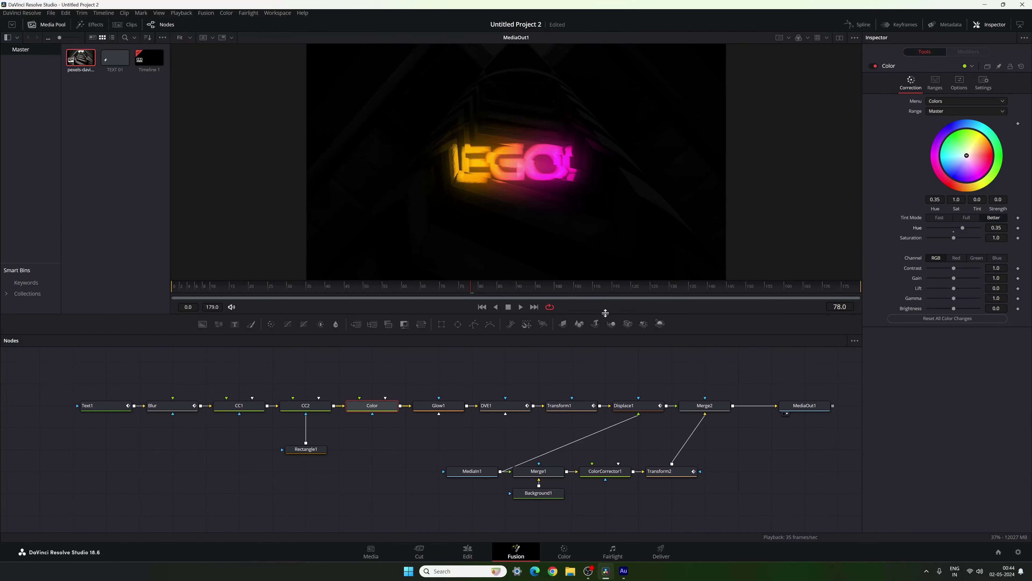
pyautogui.moveTo(567, 289); pyautogui.dragTo(713, 293)
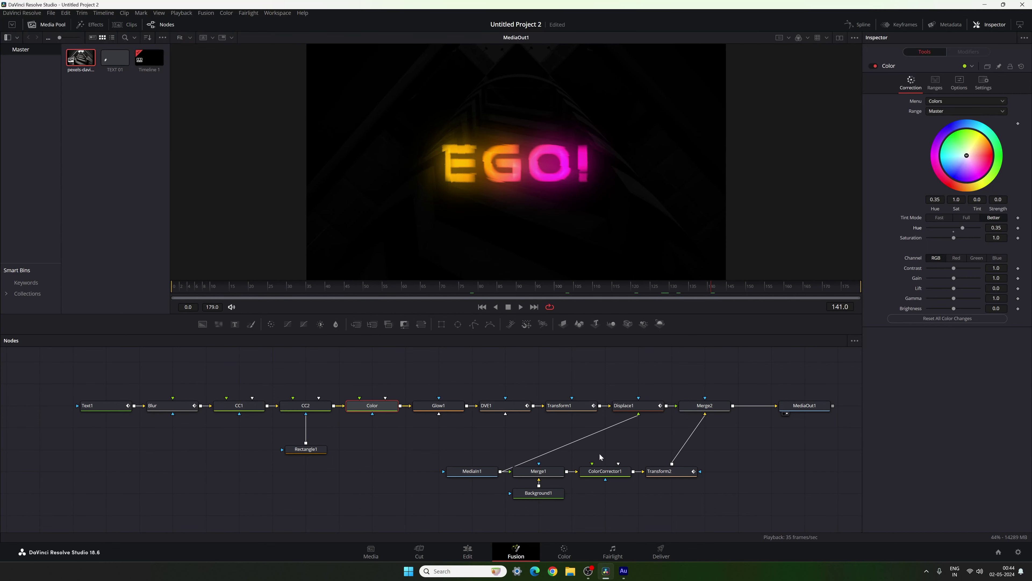
# Return to the Edit page, move the playhead to the timeline start, and show the viewer full screen.
pyautogui.click(473, 555)
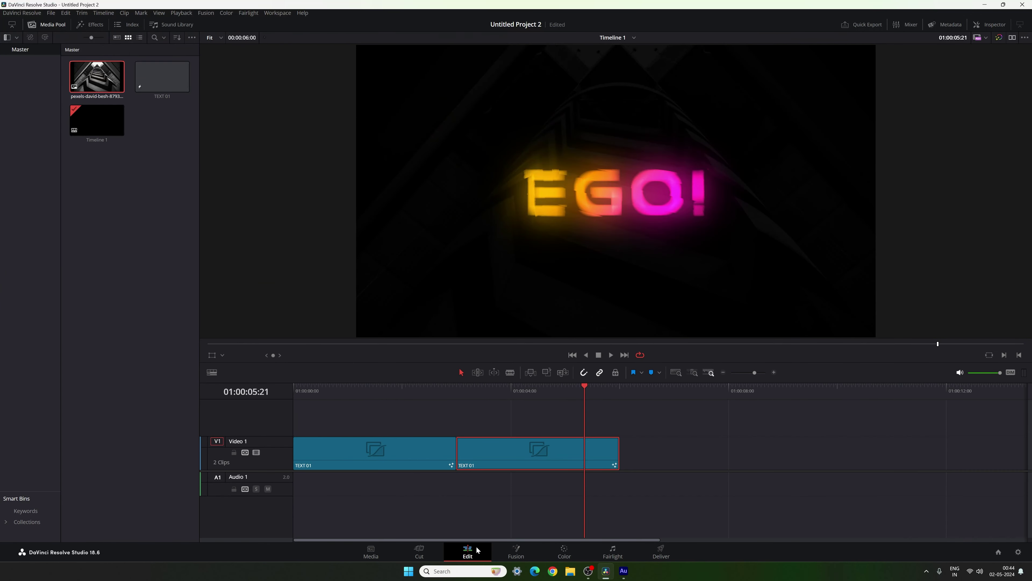
pyautogui.moveTo(555, 391); pyautogui.dragTo(293, 382)
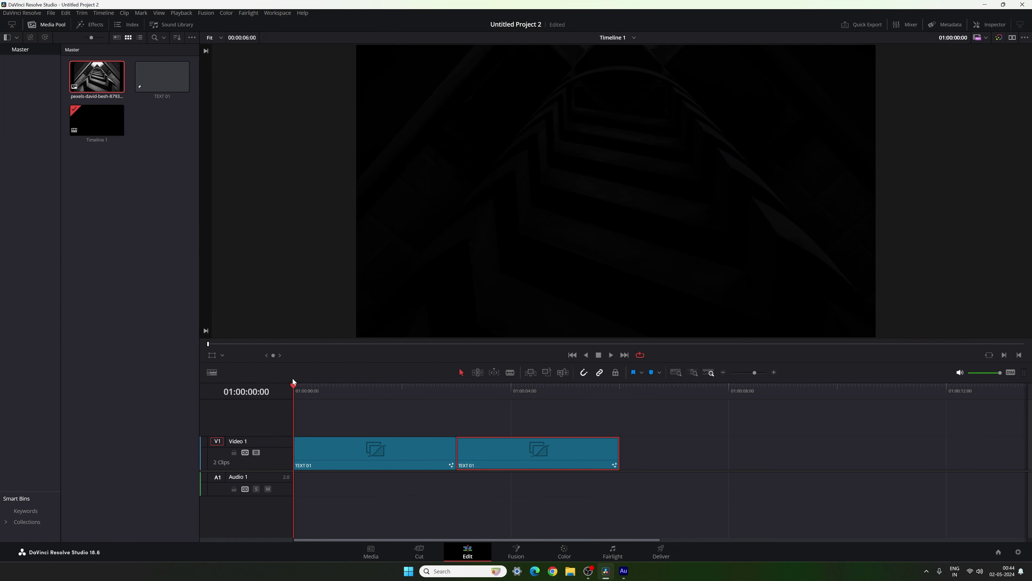
pyautogui.hotkey('ctrl', 'f')
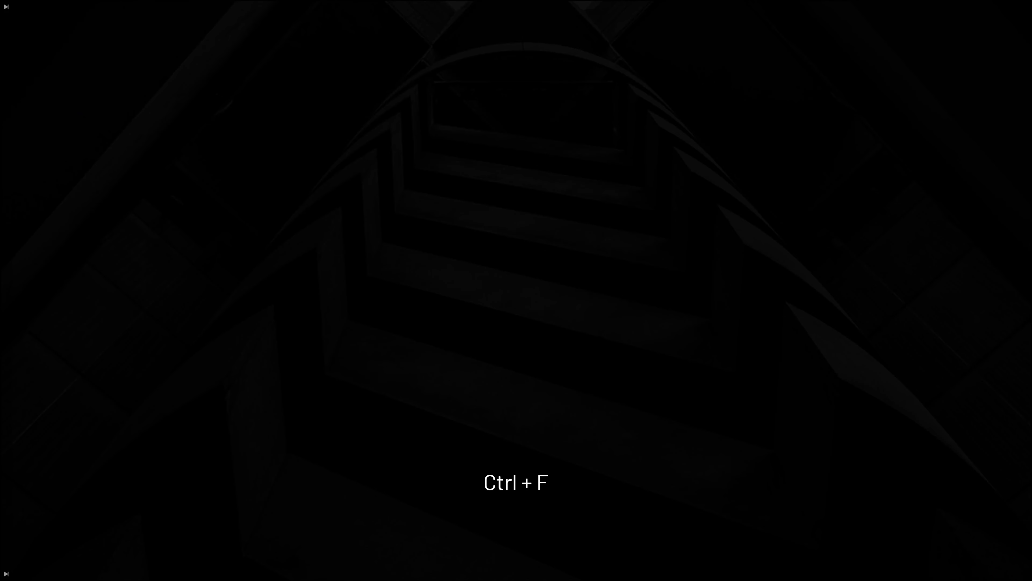